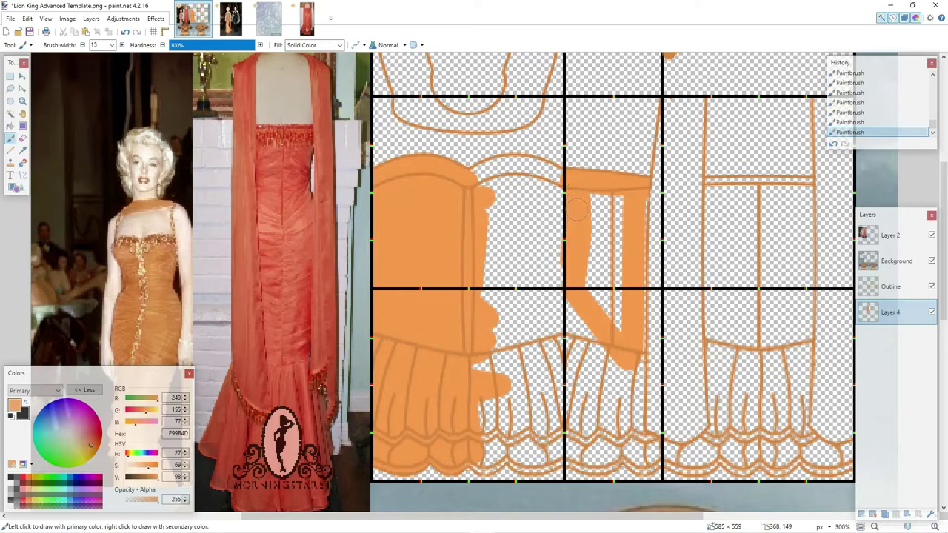
# - Fill the narrow middle dress panel with orange F99B4D on Layer 4, from the bodice through the ruffle to the scalloped hem
pyautogui.moveTo(578, 210)
pyautogui.mouseDown()
pyautogui.moveTo(621, 201)
pyautogui.moveTo(611, 303)
pyautogui.moveTo(608, 229)
pyautogui.moveTo(575, 304)
pyautogui.moveTo(633, 300)
pyautogui.moveTo(600, 204)
pyautogui.moveTo(595, 261)
pyautogui.moveTo(583, 247)
pyautogui.moveTo(628, 243)
pyautogui.mouseUp()
pyautogui.scroll(-2, 581, 277)
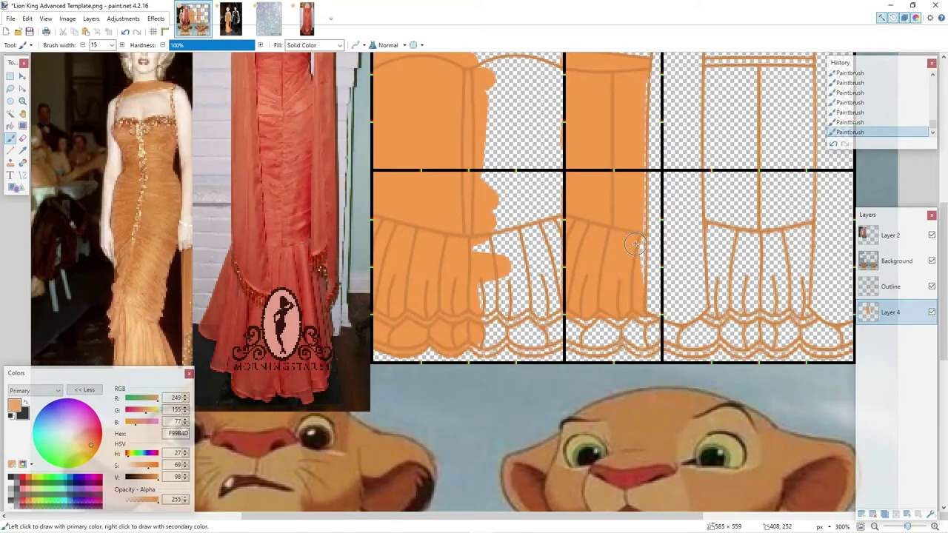
pyautogui.scroll(-3, 635, 83)
pyautogui.scroll(3, 622, 222)
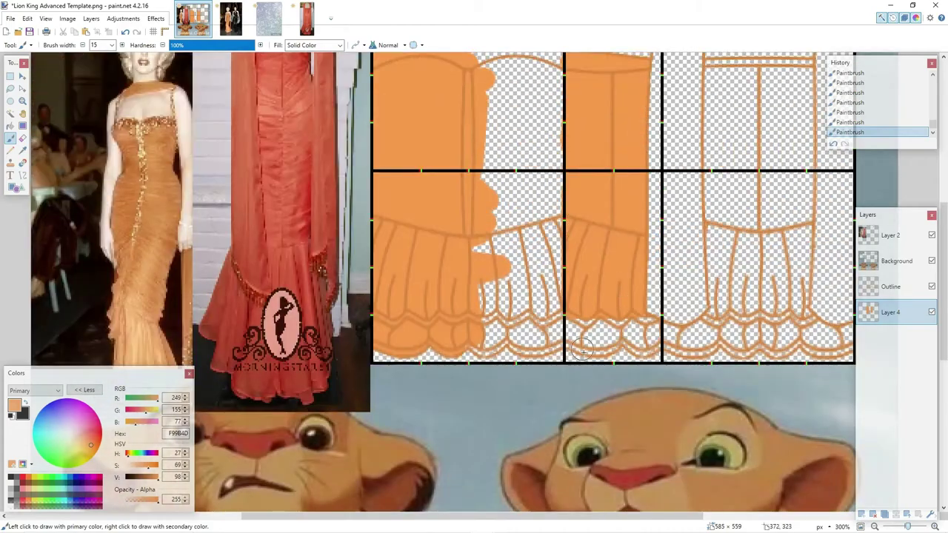
pyautogui.moveTo(586, 344)
pyautogui.mouseDown()
pyautogui.moveTo(577, 318)
pyautogui.moveTo(643, 340)
pyautogui.mouseUp()
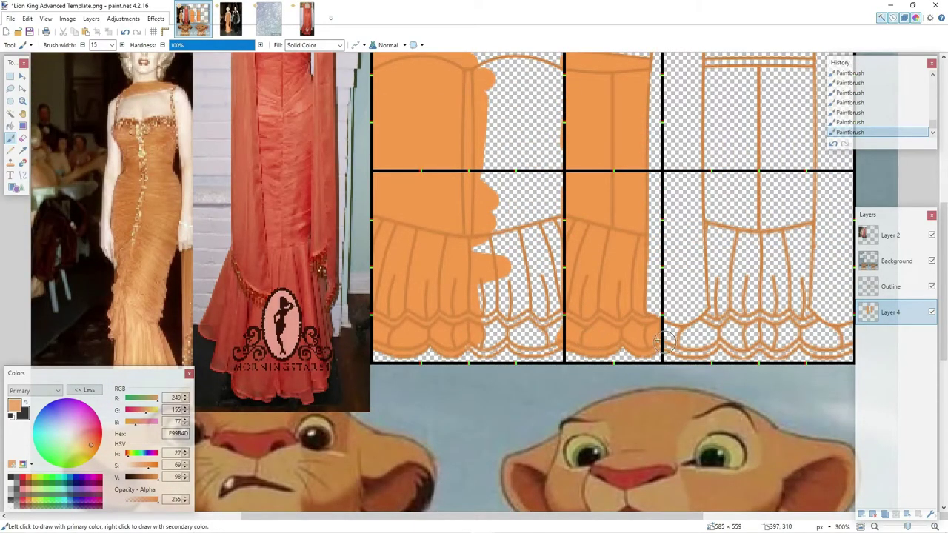
# - Paint the left half of the right-hand dress panel orange F99B4D, from the top band through the ruffle and scalloped hem
pyautogui.scroll(3, 650, 336)
pyautogui.scroll(-6, 721, 241)
pyautogui.scroll(7, 717, 304)
pyautogui.moveTo(716, 310); pyautogui.dragTo(768, 301)
pyautogui.scroll(-3, 769, 303)
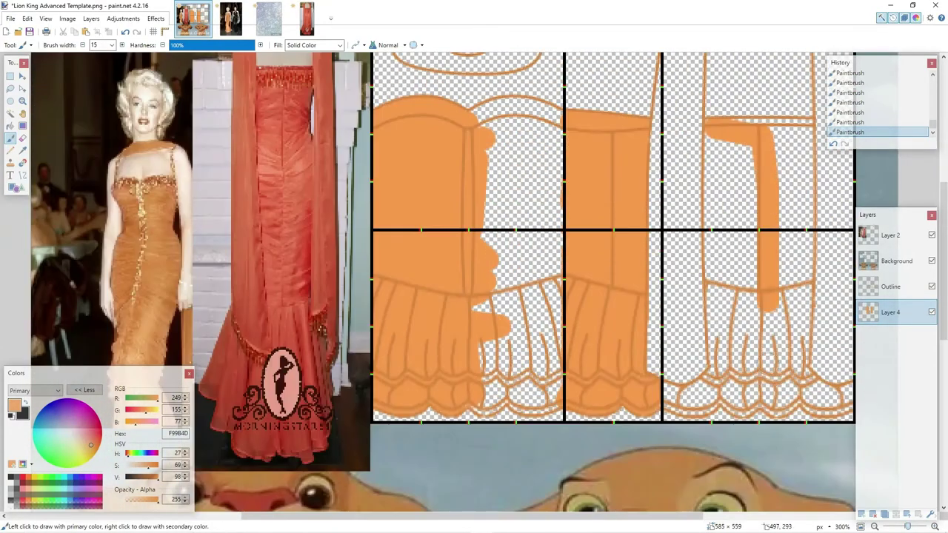
pyautogui.moveTo(783, 371)
pyautogui.mouseDown()
pyautogui.moveTo(710, 387)
pyautogui.moveTo(748, 362)
pyautogui.moveTo(713, 276)
pyautogui.moveTo(729, 345)
pyautogui.mouseUp()
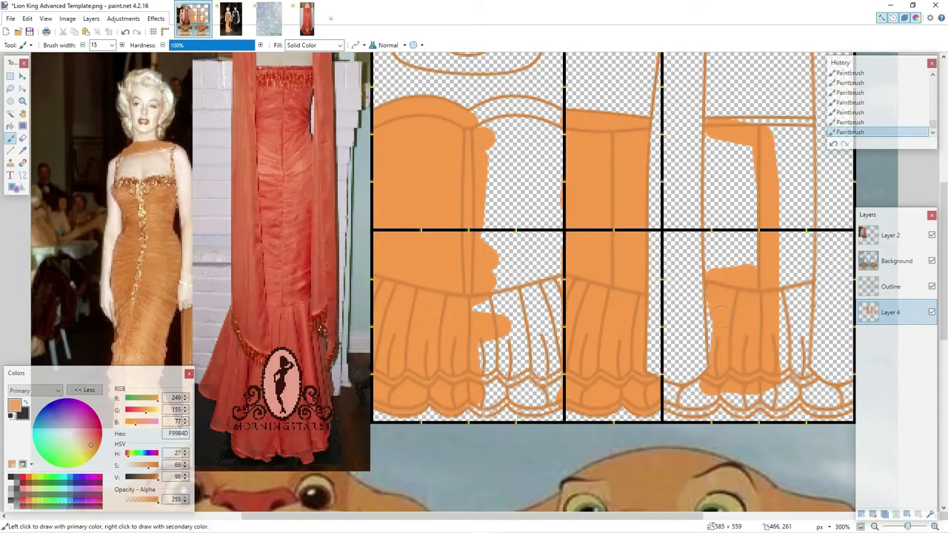
pyautogui.scroll(-5, 715, 135)
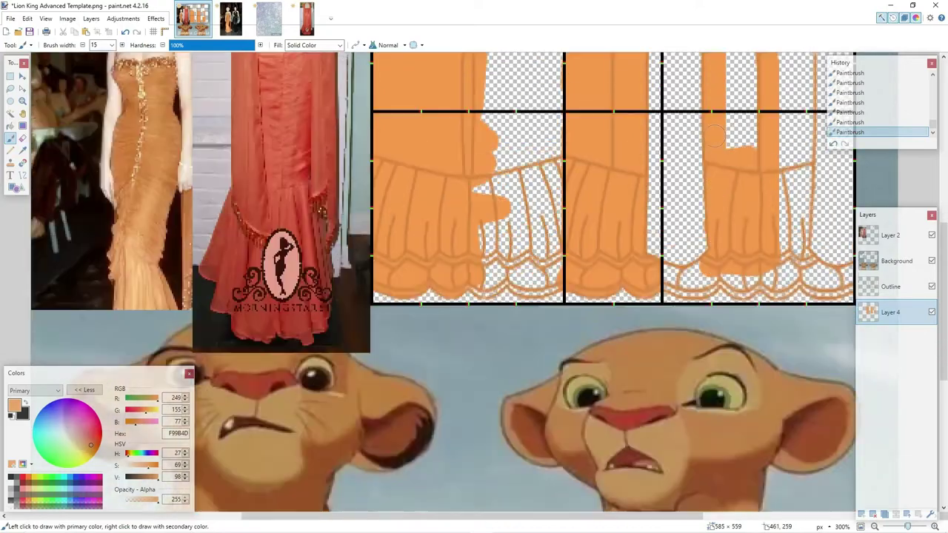
pyautogui.scroll(5, 715, 134)
pyautogui.moveTo(744, 148)
pyautogui.mouseDown()
pyautogui.moveTo(743, 257)
pyautogui.moveTo(731, 157)
pyautogui.moveTo(730, 231)
pyautogui.mouseUp()
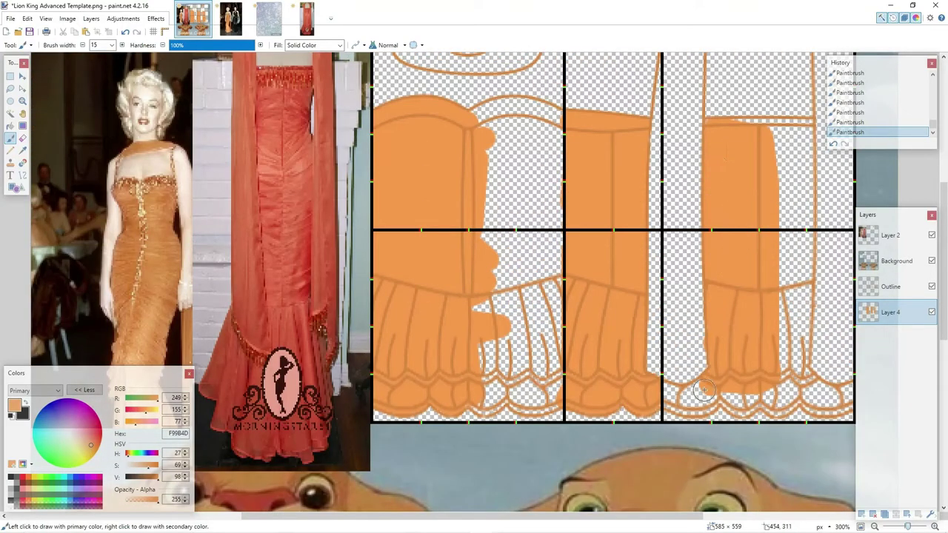
pyautogui.moveTo(668, 395); pyautogui.dragTo(695, 397)
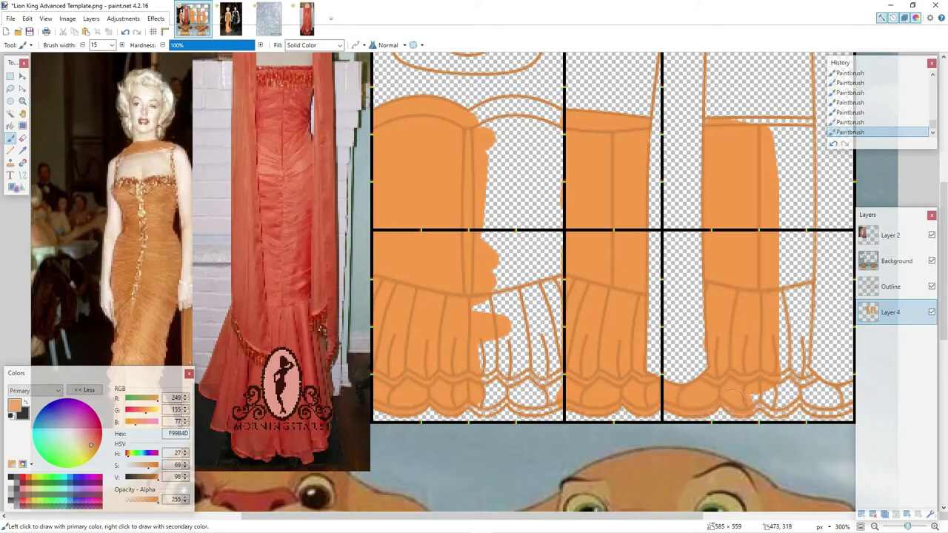
# - Fill the remaining right half of the right-hand dress panel with the same orange, including its hem
pyautogui.scroll(4, 792, 396)
pyautogui.moveTo(785, 404)
pyautogui.mouseDown()
pyautogui.moveTo(779, 366)
pyautogui.moveTo(737, 369)
pyautogui.moveTo(791, 367)
pyautogui.mouseUp()
pyautogui.scroll(-5, 785, 370)
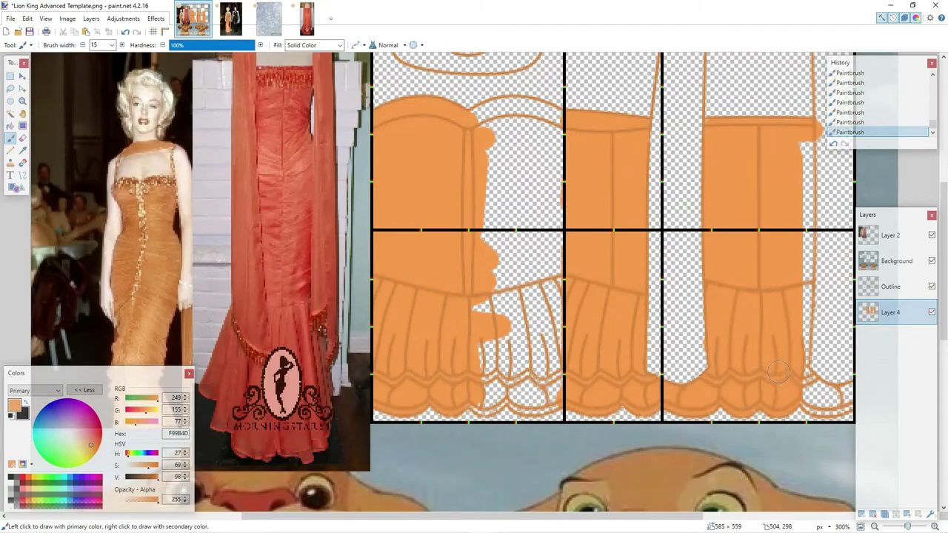
pyautogui.moveTo(811, 400); pyautogui.dragTo(831, 399)
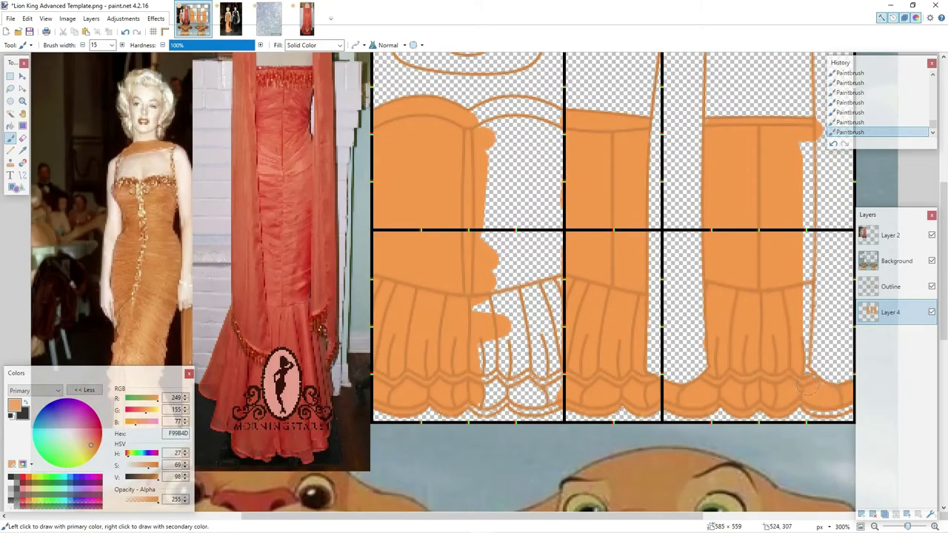
pyautogui.scroll(-2, 803, 163)
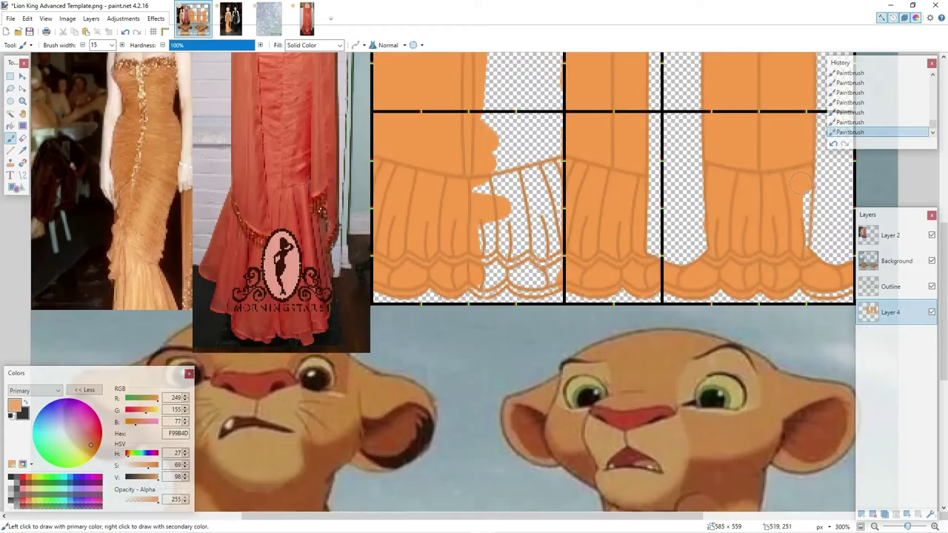
pyautogui.scroll(4, 803, 185)
pyautogui.press('s')
pyautogui.scroll(3, 445, 259)
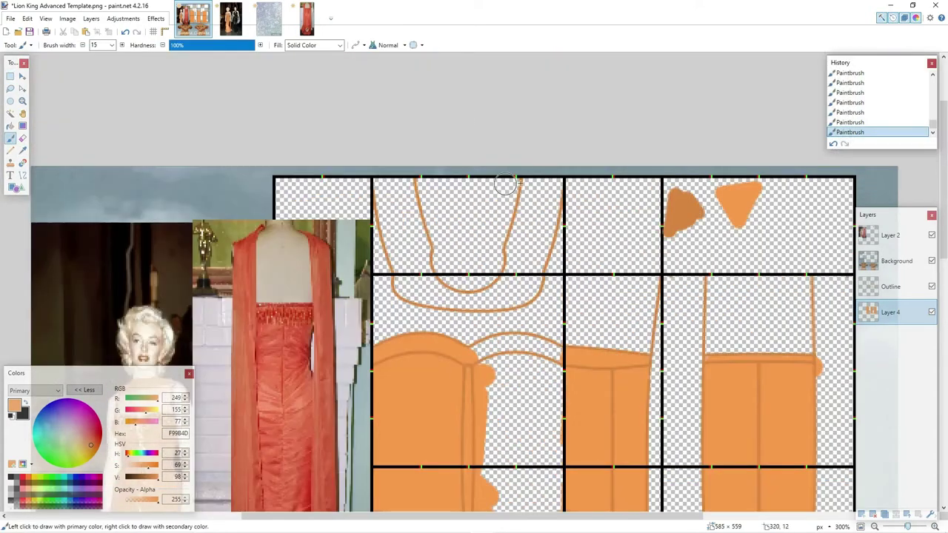
pyautogui.scroll(-5, 445, 260)
pyautogui.moveTo(373, 86); pyautogui.dragTo(470, 421)
pyautogui.hotkey('ctrl', 'c')
pyautogui.hotkey('ctrl', 'v')
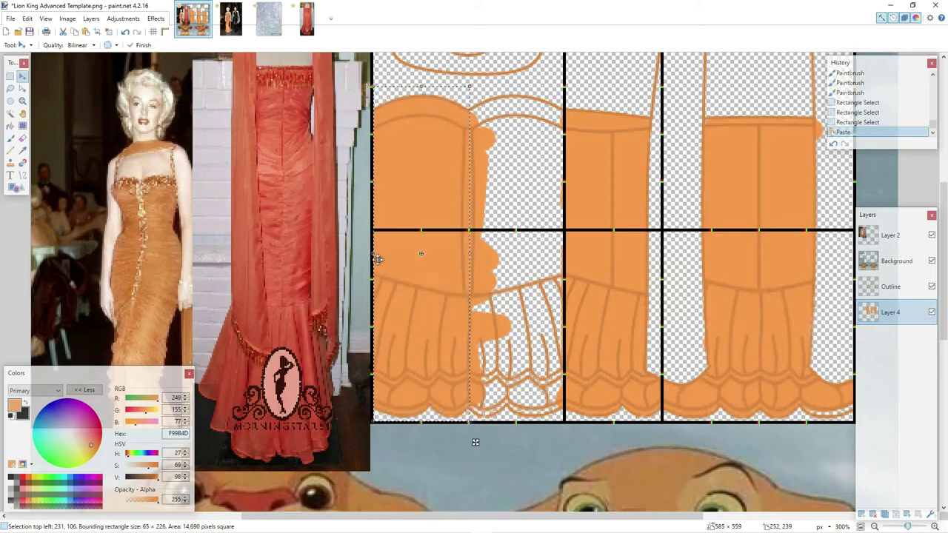
pyautogui.moveTo(374, 257); pyautogui.dragTo(571, 256)
pyautogui.click(870, 114)
pyautogui.press('s')
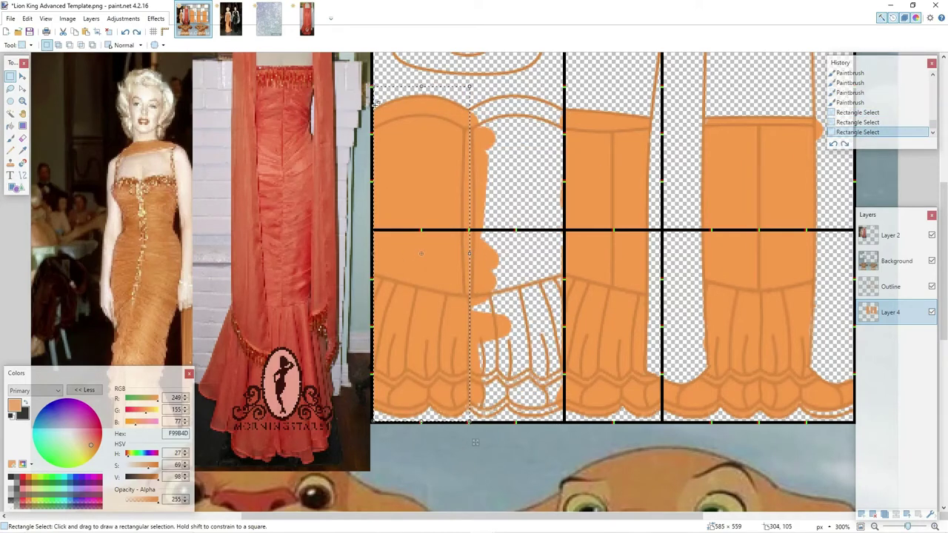
# - Copy the painted left half of the front dress panel and paste it mirrored over the panel's right half
pyautogui.moveTo(373, 86)
pyautogui.mouseDown()
pyautogui.moveTo(461, 143)
pyautogui.moveTo(470, 421)
pyautogui.mouseUp()
pyautogui.hotkey('ctrl', 'c')
pyautogui.hotkey('ctrl', 'v')
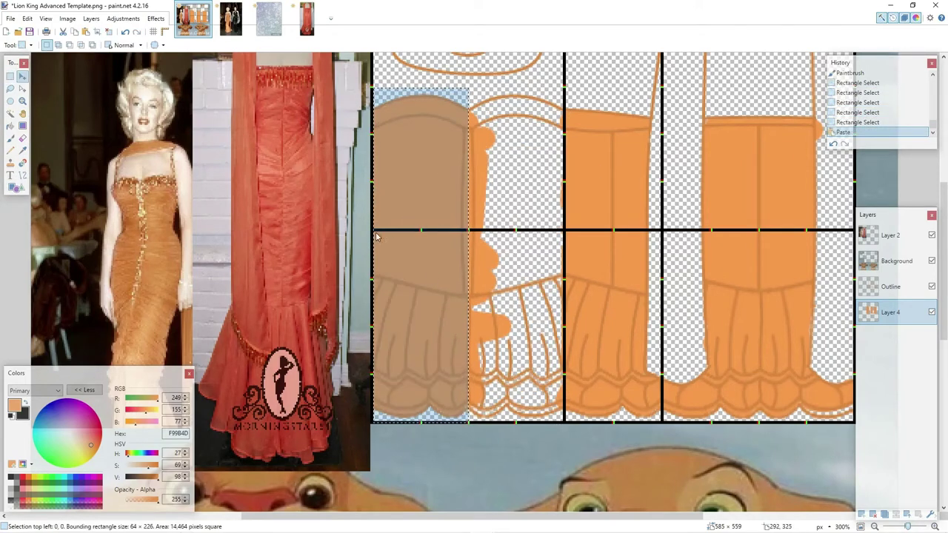
pyautogui.moveTo(374, 256); pyautogui.dragTo(566, 256)
pyautogui.click(11, 77)
pyautogui.click(462, 443)
# - Paint an orange FF9E4F and a golden-yellow FFBC5E colour swatch on Layer 2 beside the existing swatches
pyautogui.scroll(5, 461, 443)
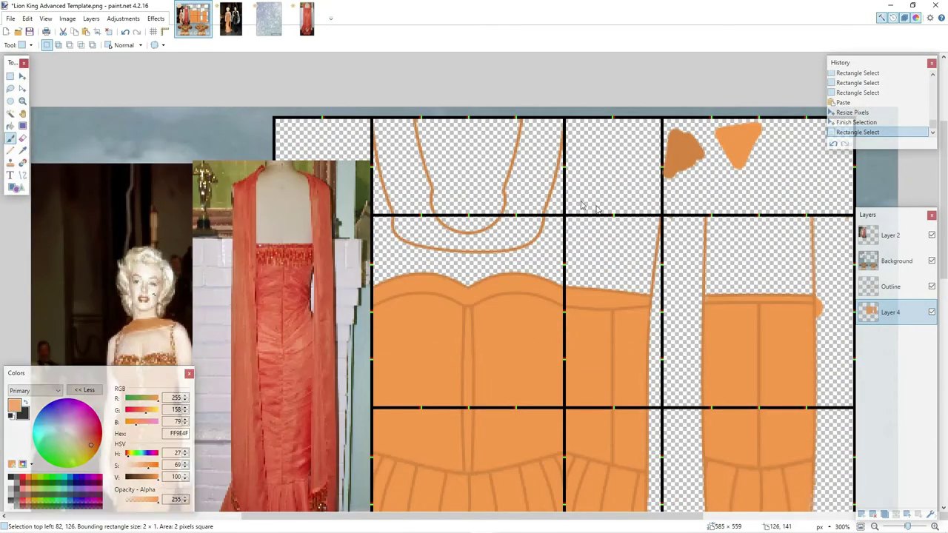
pyautogui.click(10, 139)
pyautogui.click(887, 234)
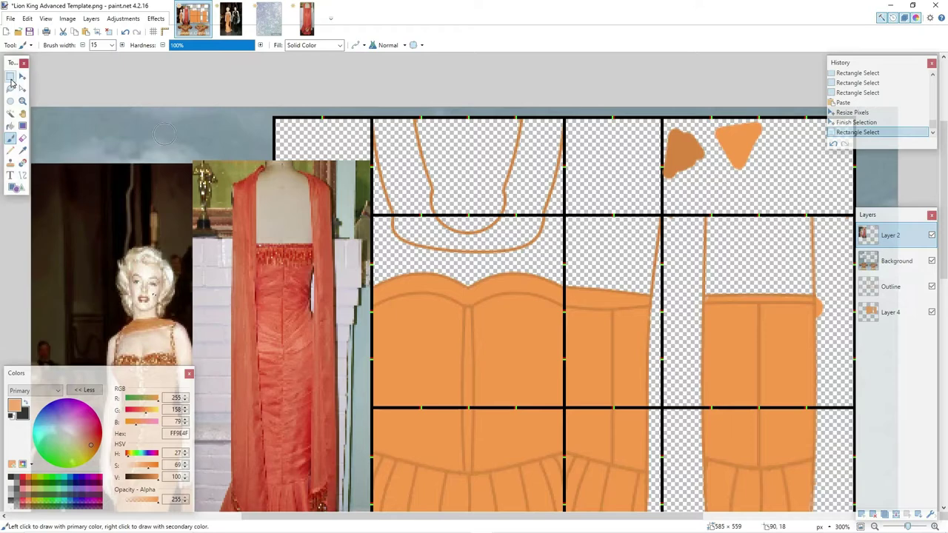
pyautogui.moveTo(712, 178)
pyautogui.mouseDown()
pyautogui.moveTo(693, 189)
pyautogui.moveTo(733, 191)
pyautogui.mouseUp()
pyautogui.click(132, 422)
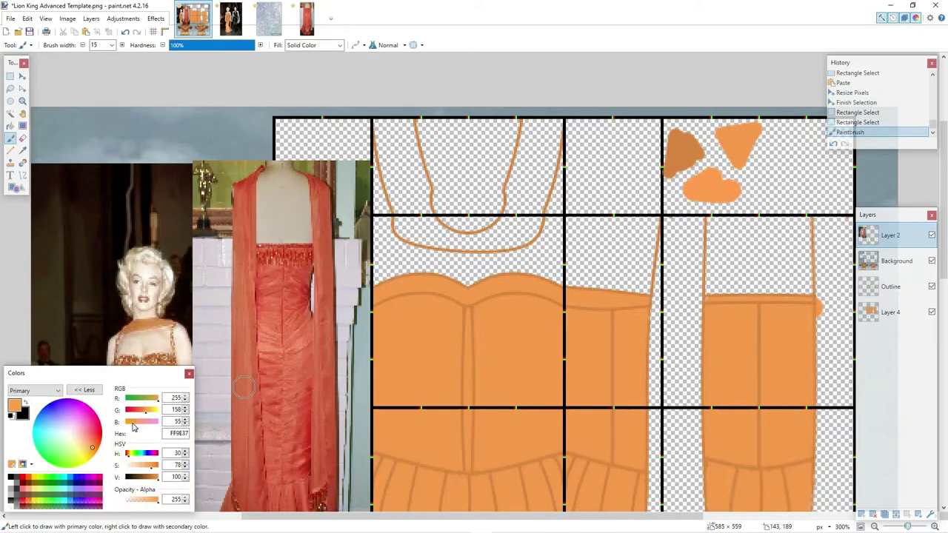
pyautogui.click(89, 448)
pyautogui.moveTo(760, 144)
pyautogui.mouseDown()
pyautogui.moveTo(770, 180)
pyautogui.moveTo(785, 159)
pyautogui.mouseUp()
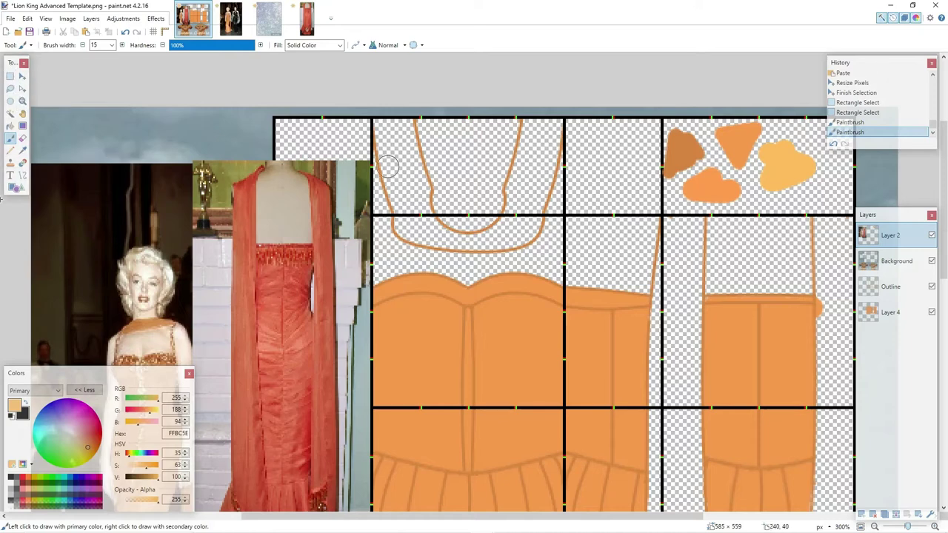
# - Sample golden EAAD56 from the yellow swatch and paint the long scarf strip between the middle and right-hand panels on Layer 4
pyautogui.press('k')
pyautogui.click(805, 166)
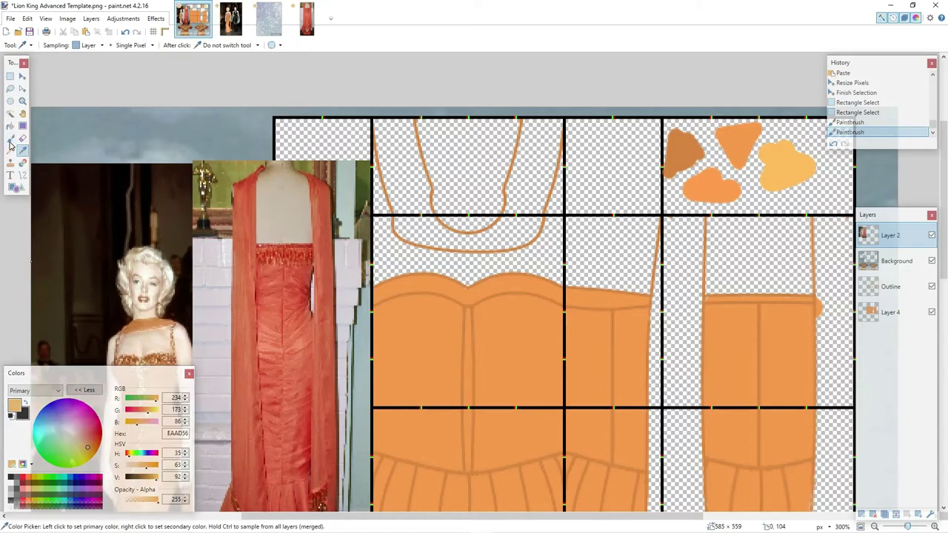
pyautogui.press('b')
pyautogui.click(891, 312)
pyautogui.moveTo(673, 225)
pyautogui.mouseDown()
pyautogui.moveTo(689, 227)
pyautogui.moveTo(680, 255)
pyautogui.moveTo(672, 240)
pyautogui.mouseUp()
pyautogui.scroll(-5, 690, 227)
pyautogui.scroll(5, 680, 254)
pyautogui.scroll(-3, 672, 240)
pyautogui.moveTo(660, 364); pyautogui.dragTo(665, 397)
pyautogui.scroll(5, 661, 363)
pyautogui.scroll(-10, 691, 344)
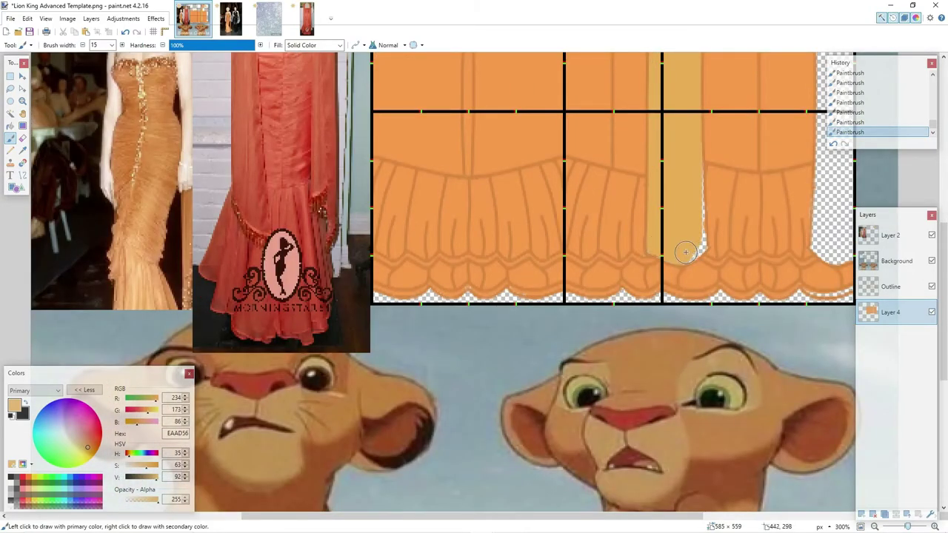
# - Fill the gaps at the rounded lower end of the golden scarf strip, stepping back over stray brush strokes
pyautogui.scroll(2, 695, 245)
pyautogui.moveTo(696, 244)
pyautogui.mouseDown()
pyautogui.moveTo(691, 264)
pyautogui.moveTo(692, 228)
pyautogui.mouseUp()
pyautogui.click(857, 124)
pyautogui.scroll(-2, 693, 261)
pyautogui.click(858, 124)
pyautogui.scroll(2, 694, 246)
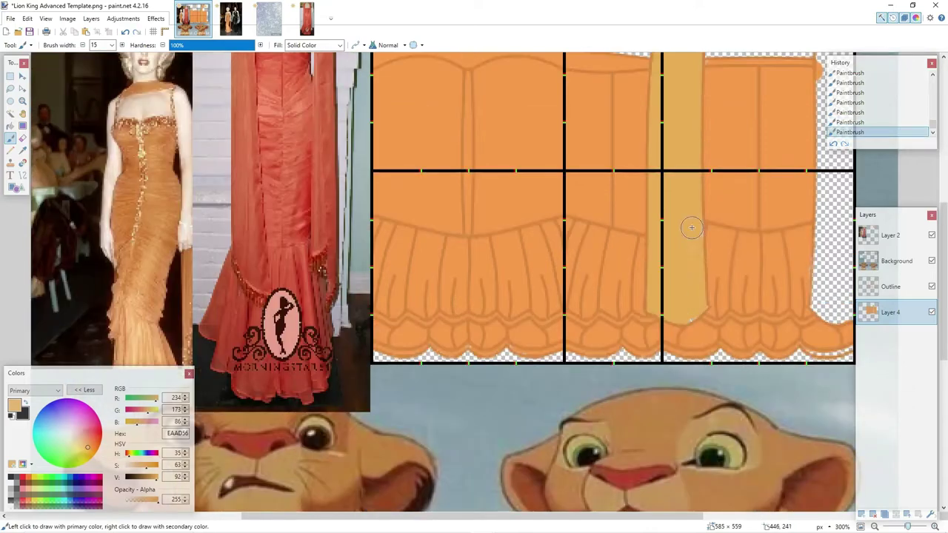
pyautogui.scroll(-2, 692, 229)
# - Try to select the right-hand outline of the neckline scarf on the Outline layer with the Magic Wand
pyautogui.scroll(10, 689, 258)
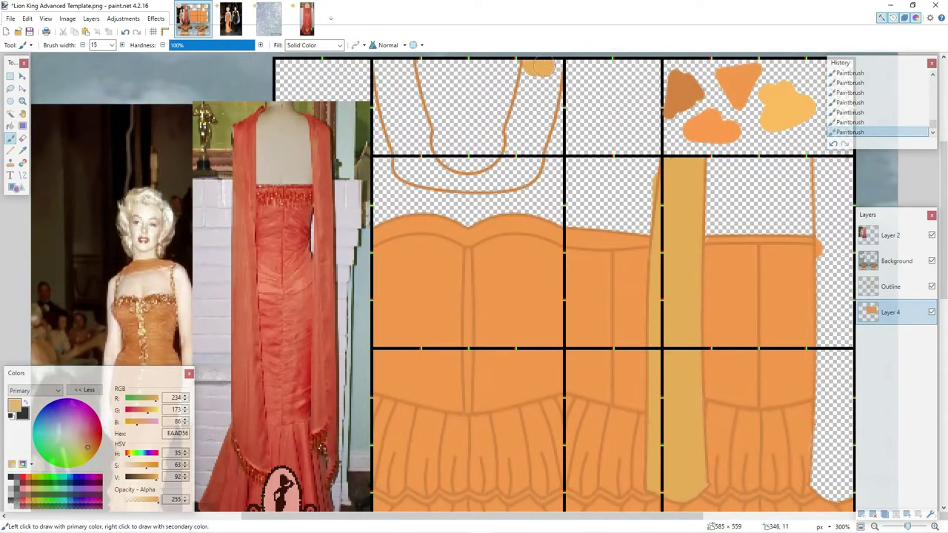
pyautogui.scroll(5, 684, 252)
pyautogui.press('s')
pyautogui.click(891, 287)
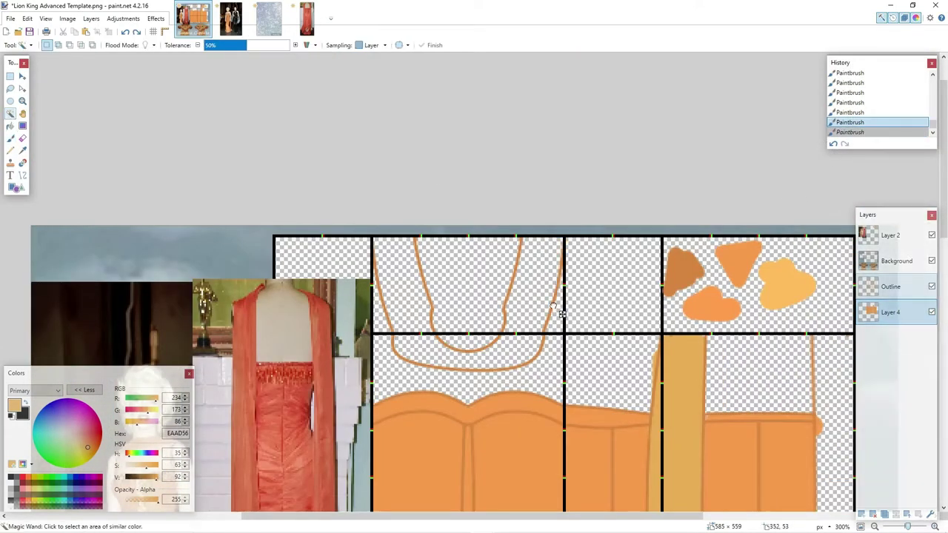
pyautogui.click(561, 314)
pyautogui.click(10, 138)
# - Paint the right half of the neckline scarf golden EAAD56 on Layer 4, down to the centre of its lower curve
pyautogui.click(892, 313)
pyautogui.click(10, 114)
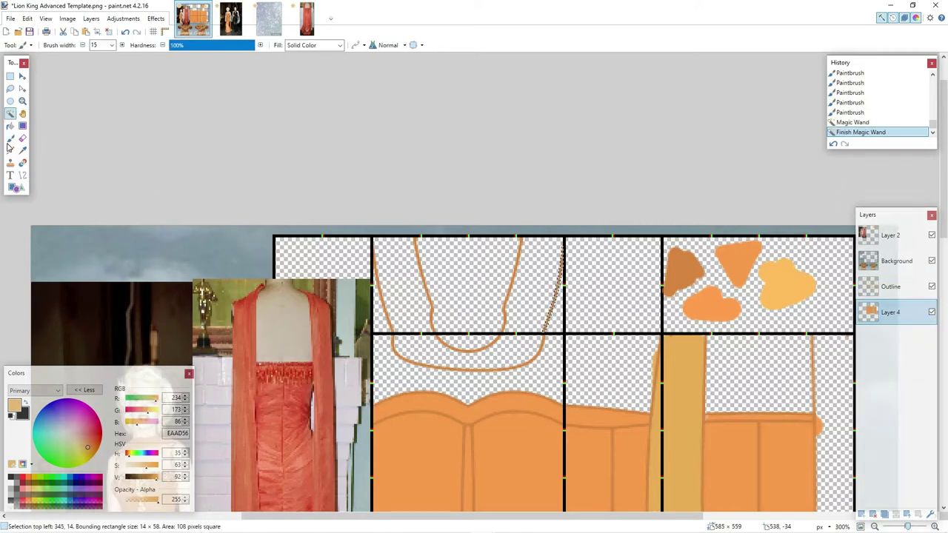
pyautogui.click(552, 297)
pyautogui.click(10, 139)
pyautogui.moveTo(556, 244); pyautogui.dragTo(535, 246)
pyautogui.moveTo(532, 246); pyautogui.dragTo(545, 246)
pyautogui.scroll(-1, 538, 245)
pyautogui.moveTo(534, 196)
pyautogui.mouseDown()
pyautogui.moveTo(526, 255)
pyautogui.moveTo(516, 250)
pyautogui.moveTo(533, 186)
pyautogui.moveTo(542, 244)
pyautogui.moveTo(511, 290)
pyautogui.moveTo(520, 269)
pyautogui.moveTo(518, 295)
pyautogui.mouseUp()
pyautogui.click(532, 197)
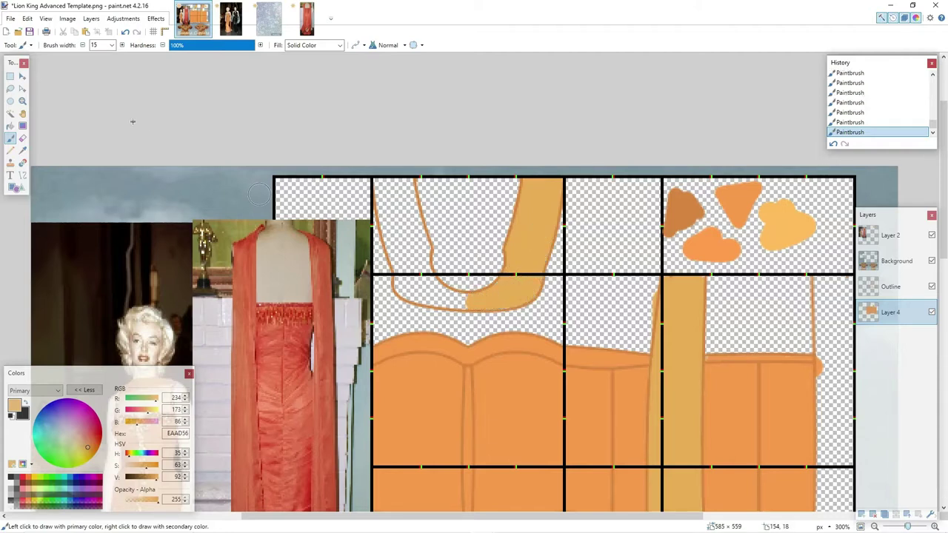
# - Copy the golden right half of the neckline scarf, paste it mirrored over the left half, and deselect
pyautogui.click(10, 77)
pyautogui.moveTo(563, 177)
pyautogui.mouseDown()
pyautogui.moveTo(545, 281)
pyautogui.moveTo(528, 242)
pyautogui.moveTo(468, 319)
pyautogui.mouseUp()
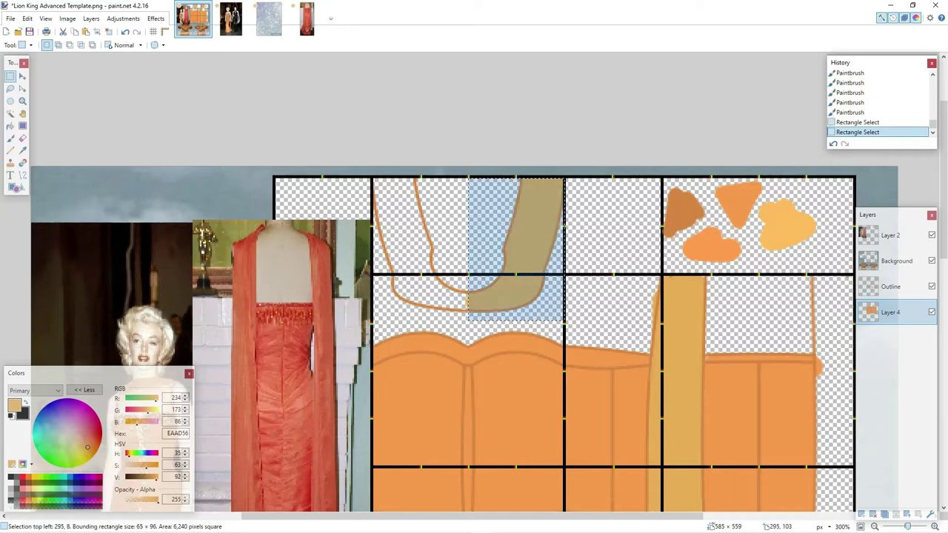
pyautogui.hotkey('ctrl', 'c')
pyautogui.hotkey('ctrl', 'v')
pyautogui.moveTo(565, 249); pyautogui.dragTo(370, 252)
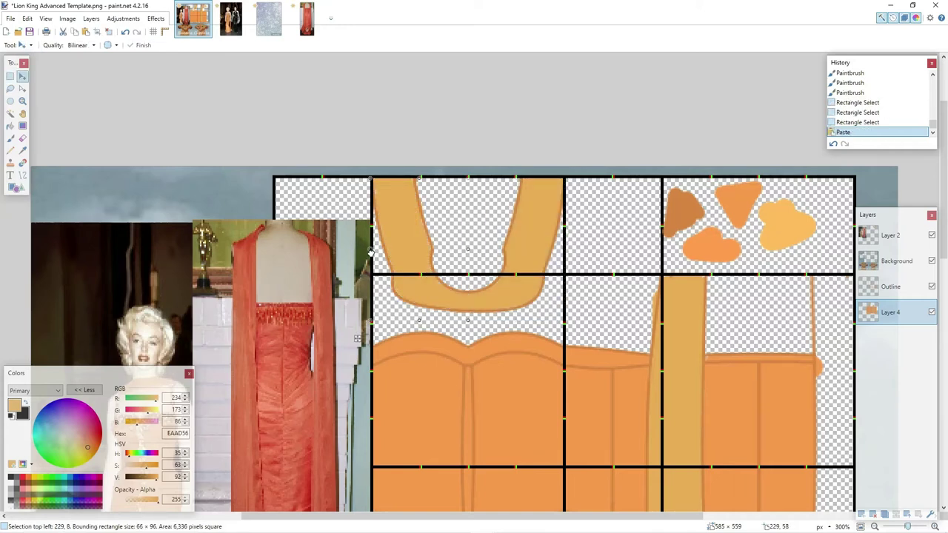
pyautogui.hotkey('ctrl', 'd')
# - Touch up the upper left arm of the neckline scarf with golden EAAD56 brush strokes
pyautogui.press('b')
pyautogui.moveTo(411, 231); pyautogui.dragTo(406, 182)
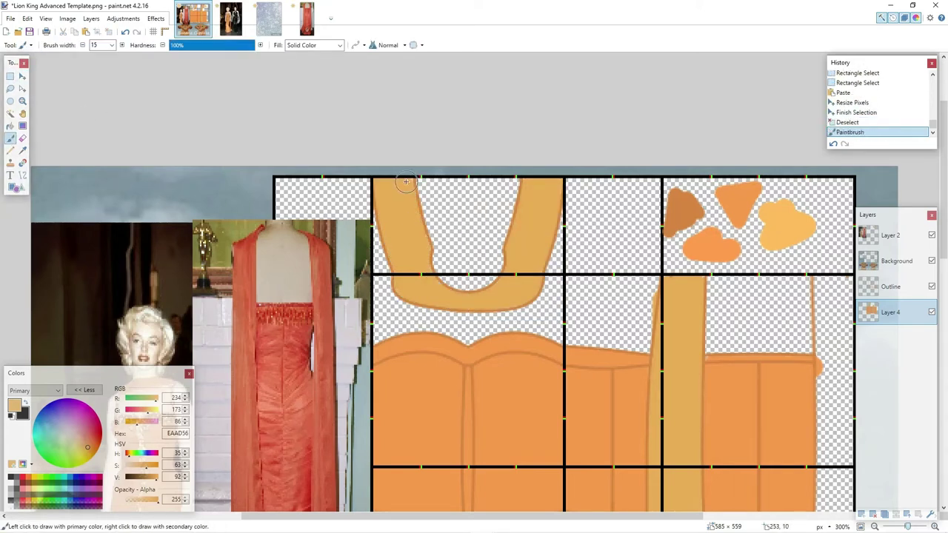
pyautogui.click(403, 183)
pyautogui.click(402, 183)
pyautogui.click(402, 182)
# - Erase the golden overspill beside the top of the long scarf strip on Layer 4
pyautogui.scroll(-3, 644, 207)
pyautogui.click(23, 139)
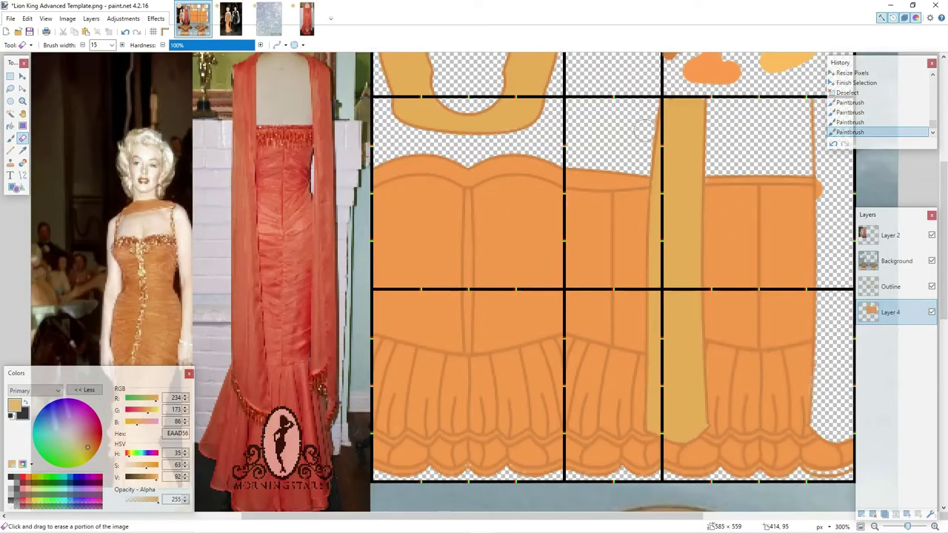
pyautogui.moveTo(645, 130); pyautogui.dragTo(647, 110)
# - Copy the left half of the right-hand dress panel with its scarf strip, paste it mirrored over the right half, and deselect
pyautogui.click(11, 76)
pyautogui.moveTo(499, 517); pyautogui.dragTo(583, 518)
pyautogui.scroll(1, 511, 223)
pyautogui.moveTo(493, 158)
pyautogui.mouseDown()
pyautogui.moveTo(577, 338)
pyautogui.moveTo(592, 346)
pyautogui.moveTo(588, 363)
pyautogui.mouseUp()
pyautogui.scroll(-3, 585, 343)
pyautogui.hotkey('ctrl', 'c')
pyautogui.hotkey('ctrl', 'v')
pyautogui.scroll(1, 671, 271)
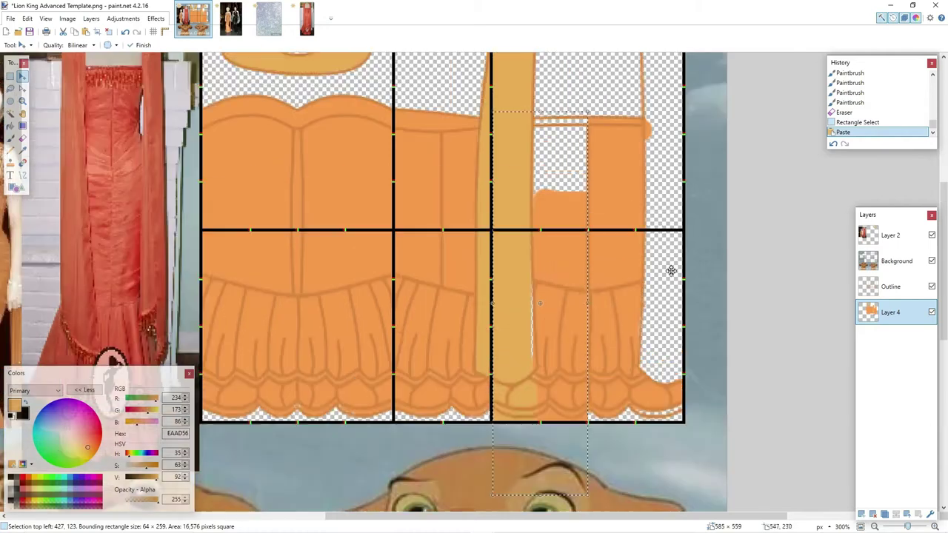
pyautogui.moveTo(557, 274); pyautogui.dragTo(536, 197)
pyautogui.moveTo(495, 233); pyautogui.dragTo(684, 232)
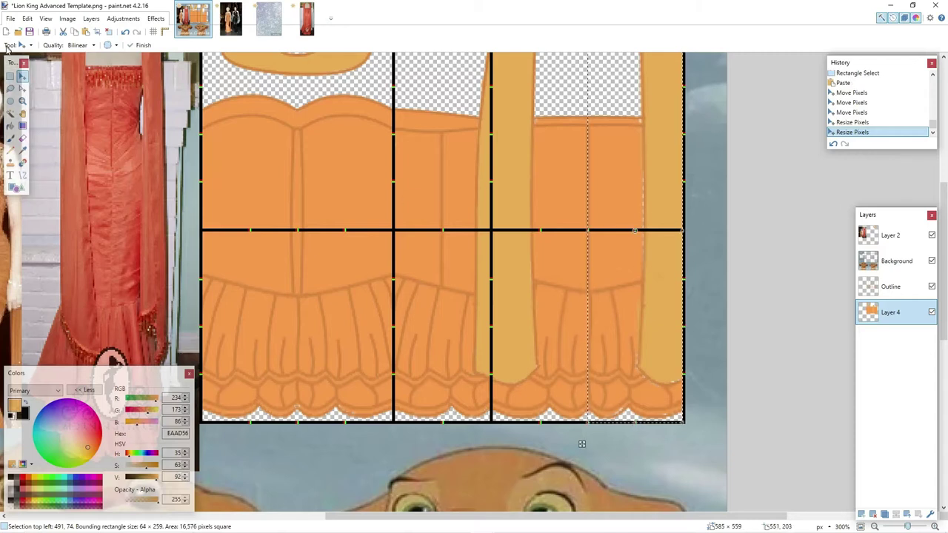
pyautogui.click(10, 76)
pyautogui.click(89, 141)
# - Sample dress orange F99B4D and paint over the gaps along the mirrored half's scarf edge, hem and top band
pyautogui.click(22, 151)
pyautogui.click(229, 163)
pyautogui.click(10, 139)
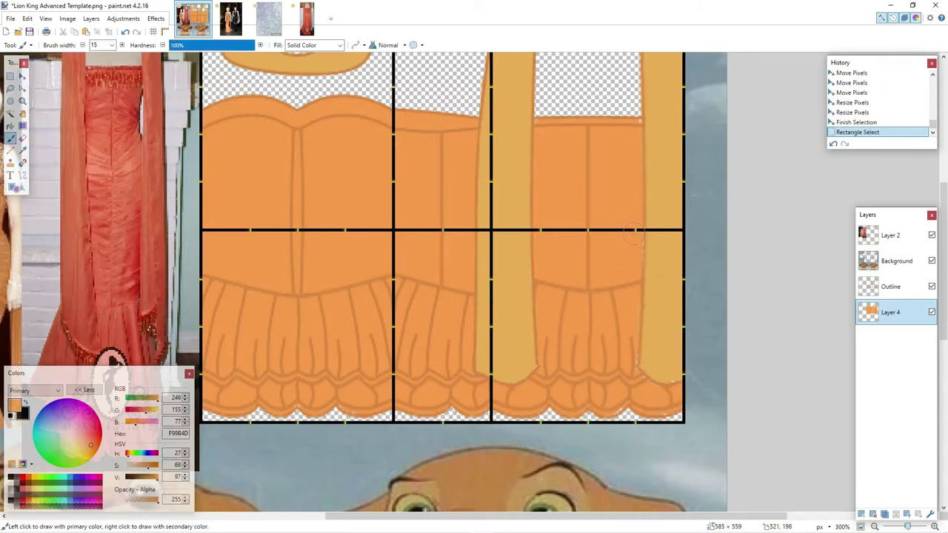
pyautogui.moveTo(631, 263); pyautogui.dragTo(624, 354)
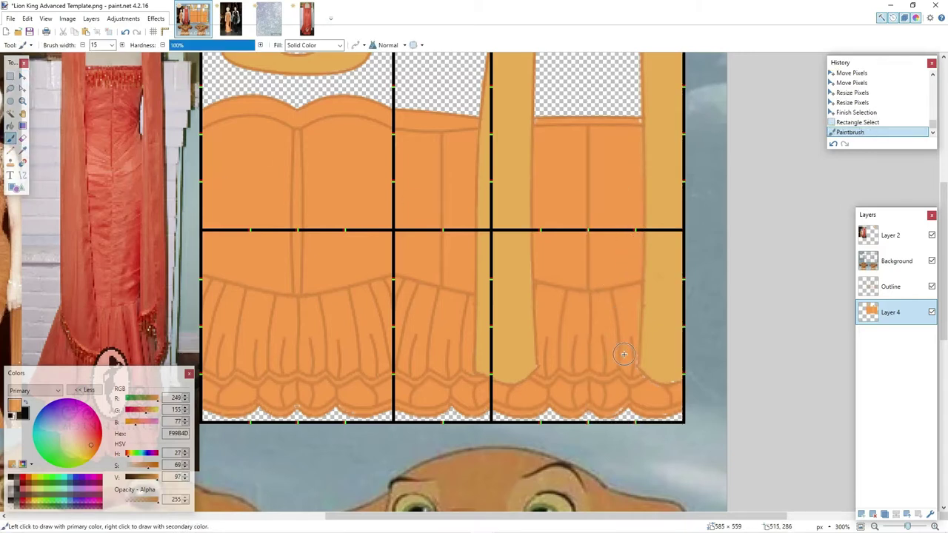
pyautogui.click(663, 408)
pyautogui.click(631, 299)
pyautogui.scroll(3, 601, 296)
pyautogui.click(635, 306)
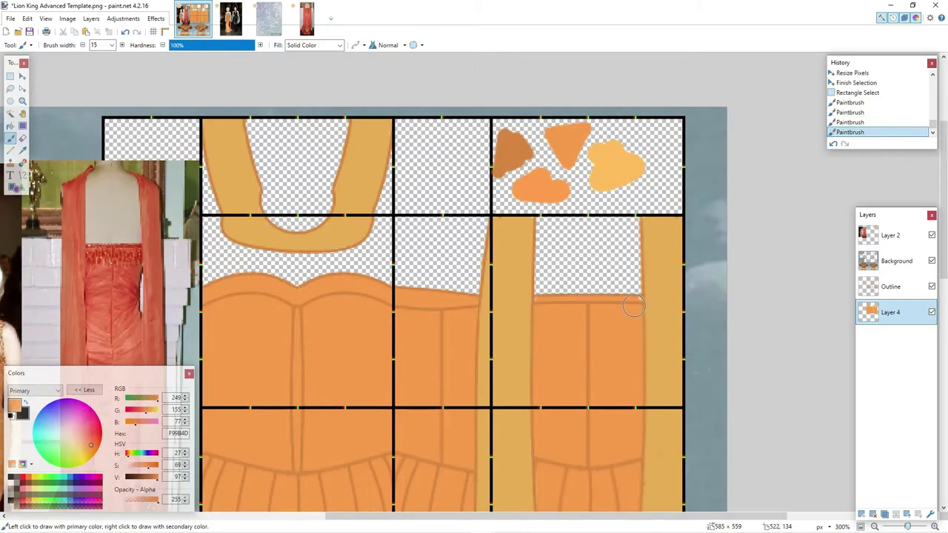
# - Fill the last gaps in the right-hand panel's top band with orange, and rename Layer 4 to "dress fill in"
pyautogui.click(542, 299)
pyautogui.click(544, 305)
pyautogui.scroll(-1, 388, 315)
pyautogui.doubleClick(868, 312)
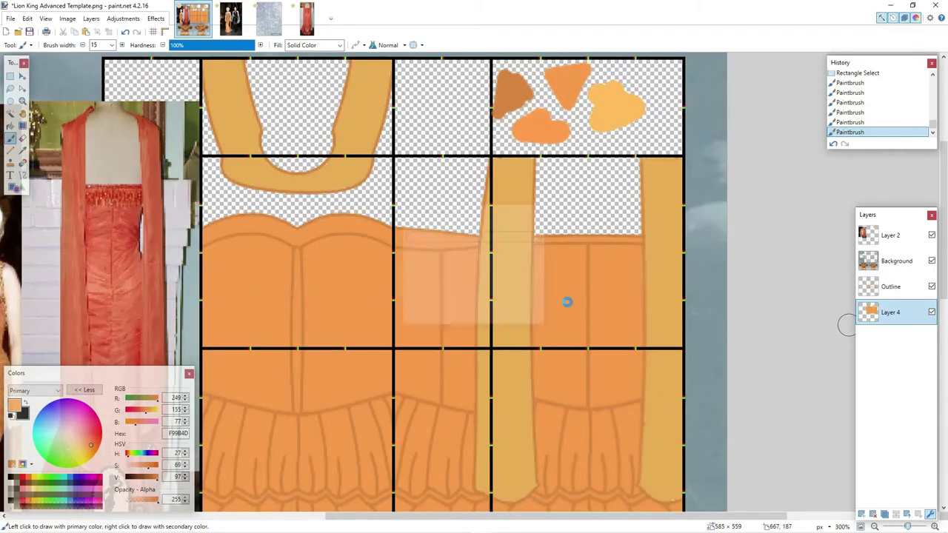
pyautogui.write('dress fill in')
pyautogui.press('Return')
# - Set the brush width to 2 and add a new layer above "dress fill in" for a first touch-up stroke on the ruffle
pyautogui.scroll(-1, 520, 196)
pyautogui.click(101, 45)
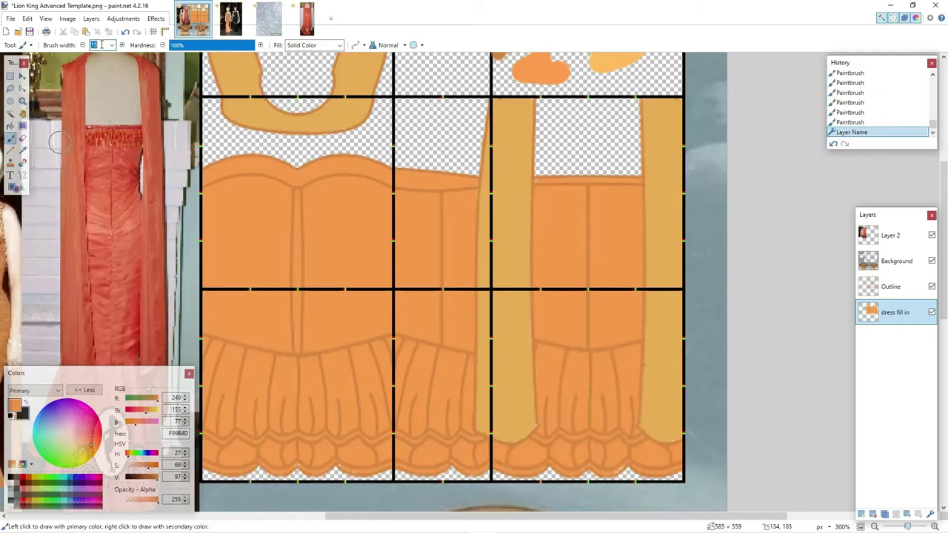
pyautogui.scroll(-3, 817, 461)
pyautogui.scroll(6, 672, 457)
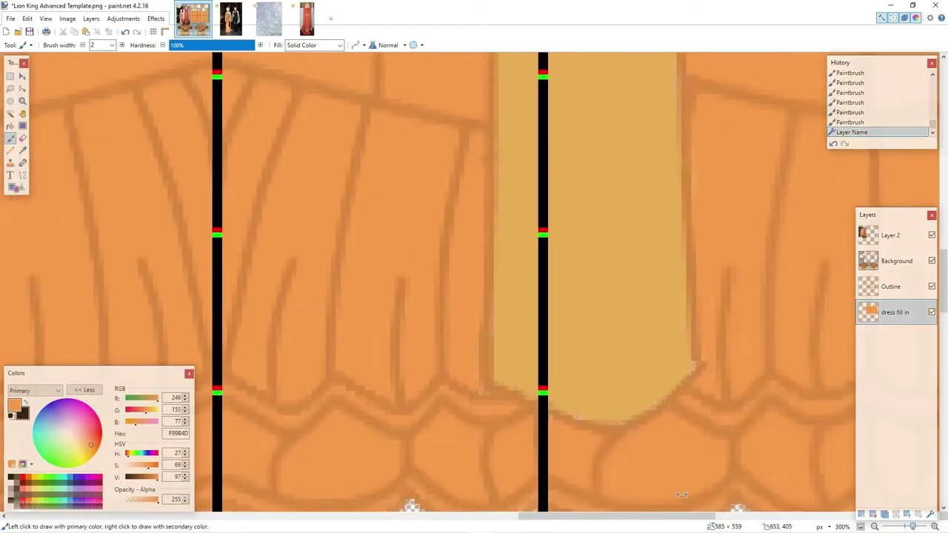
pyautogui.hotkey('ctrl', 'shift', 'n')
pyautogui.click(602, 426)
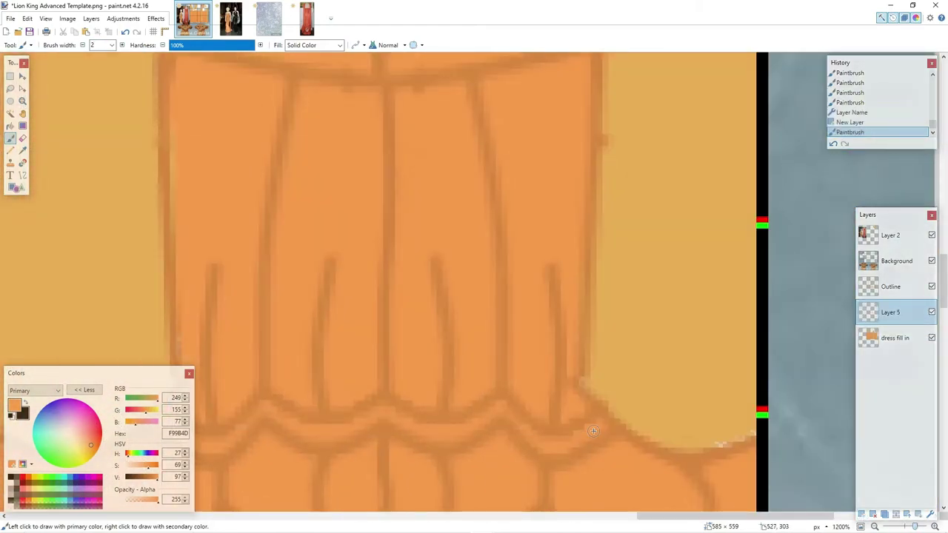
# - Sample light orange FF9E4F from the Layer 2 swatch and paint highlights along the right-hand panel's ruffle and scalloped hem on Layer 5
pyautogui.scroll(10, 601, 426)
pyautogui.click(23, 151)
pyautogui.click(884, 243)
pyautogui.click(210, 405)
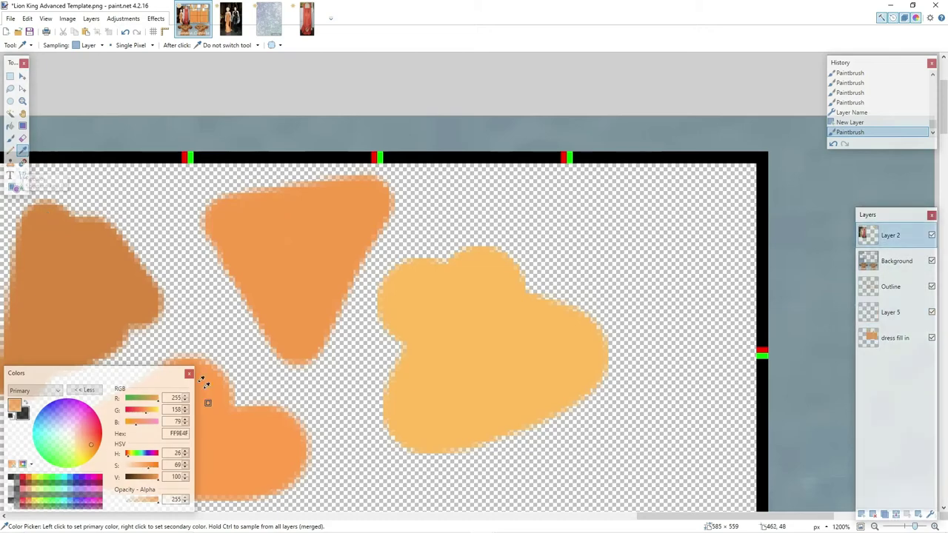
pyautogui.click(11, 139)
pyautogui.scroll(-5, 652, 289)
pyautogui.click(890, 313)
pyautogui.scroll(-7, 656, 285)
pyautogui.scroll(-5, 655, 284)
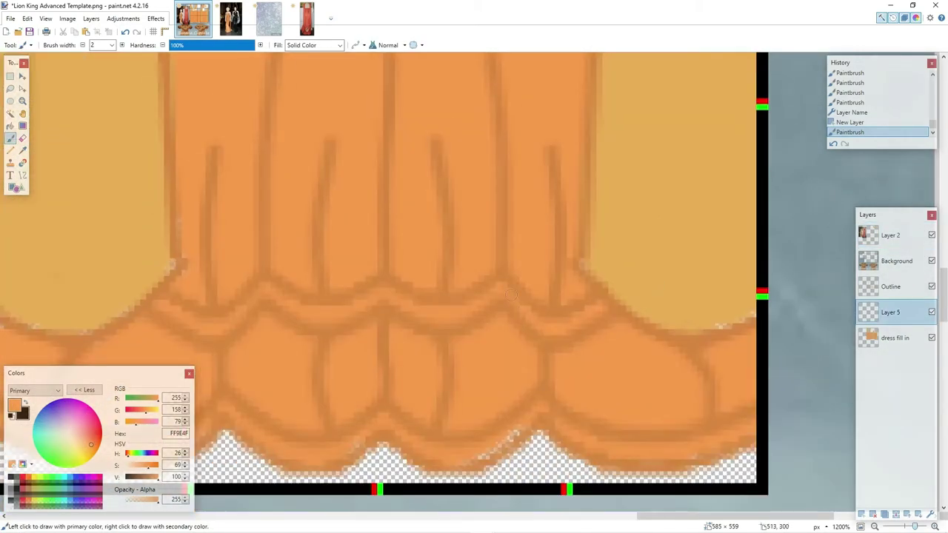
pyautogui.click(340, 310)
pyautogui.click(160, 304)
pyautogui.scroll(-3, 741, 312)
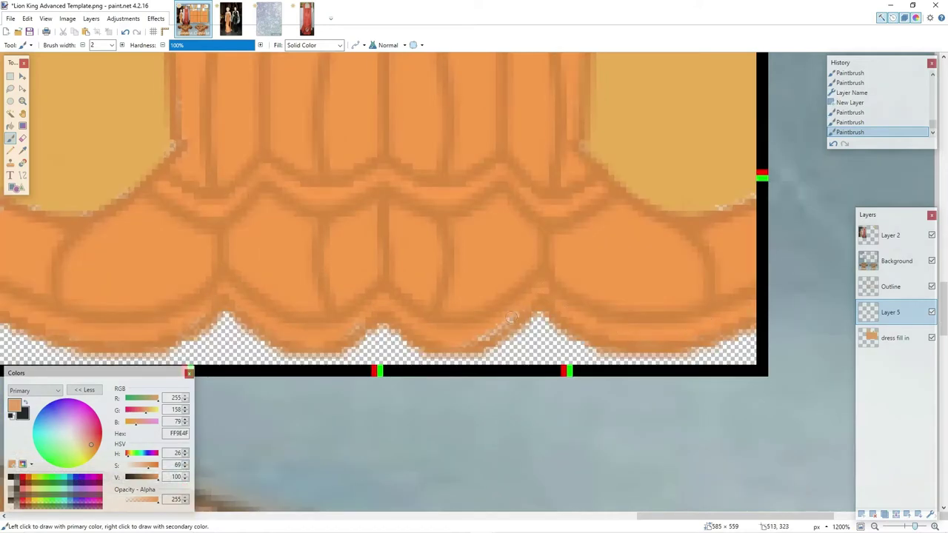
pyautogui.click(386, 305)
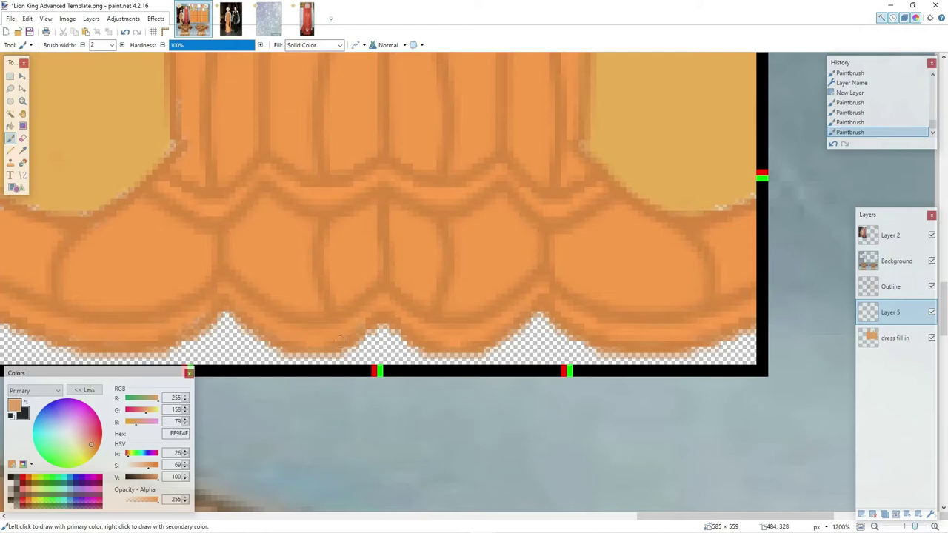
pyautogui.click(252, 315)
# - Continue the FF9E4F highlight strokes along the scalloped hems of the narrow middle panel and the wide front panel
pyautogui.hscroll(3, 710, 312)
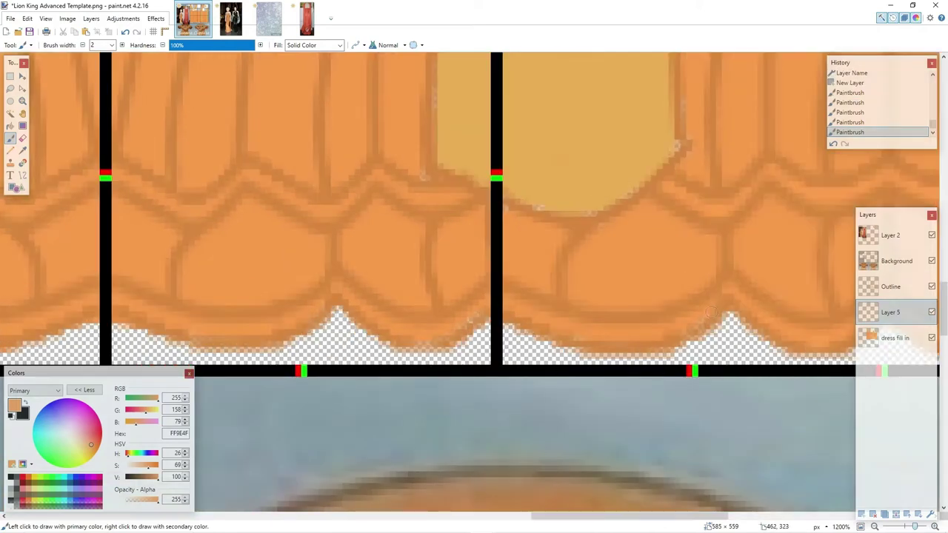
pyautogui.moveTo(512, 305); pyautogui.dragTo(630, 332)
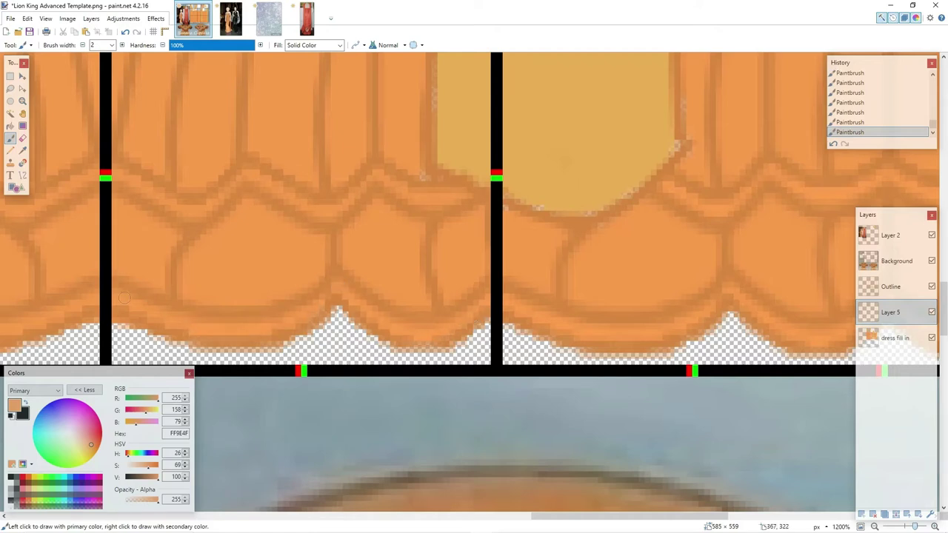
pyautogui.moveTo(563, 517); pyautogui.dragTo(545, 493)
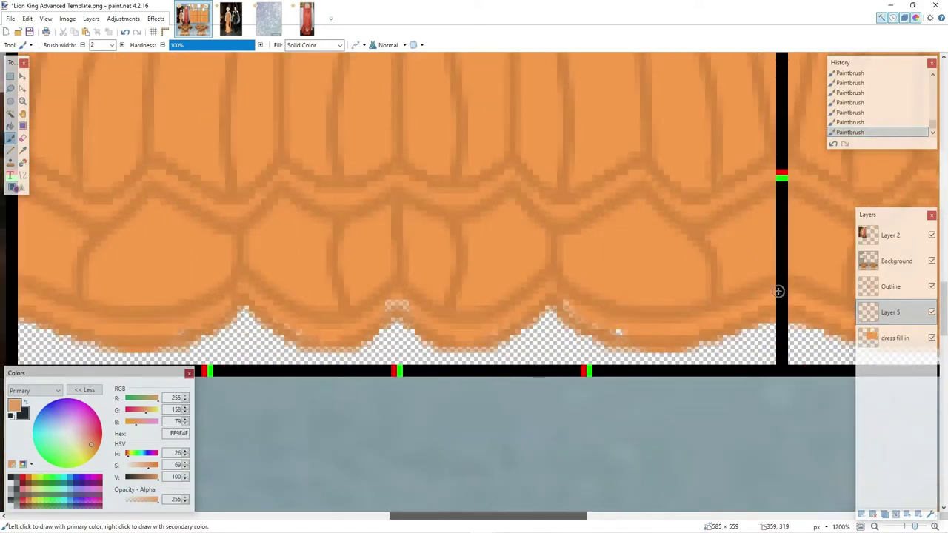
pyautogui.moveTo(498, 517); pyautogui.dragTo(566, 514)
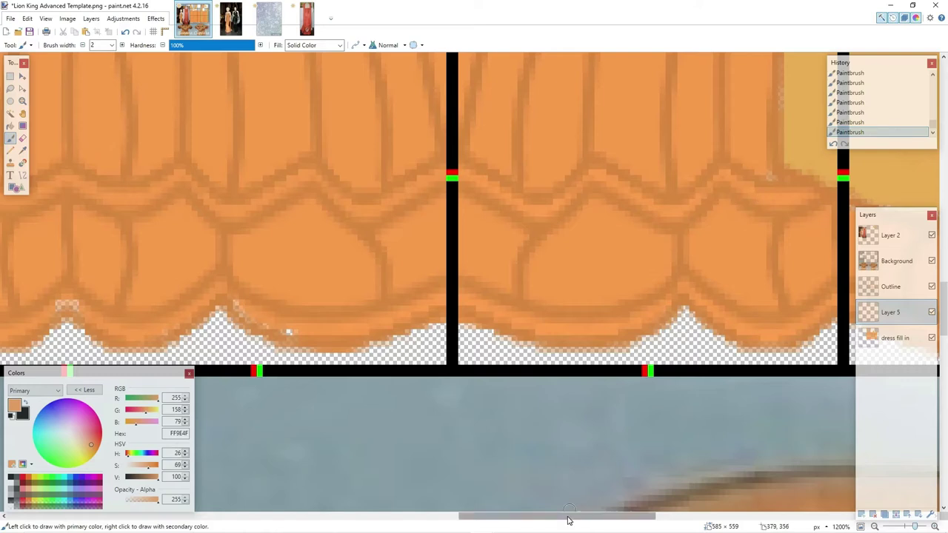
pyautogui.hscroll(-3, 655, 306)
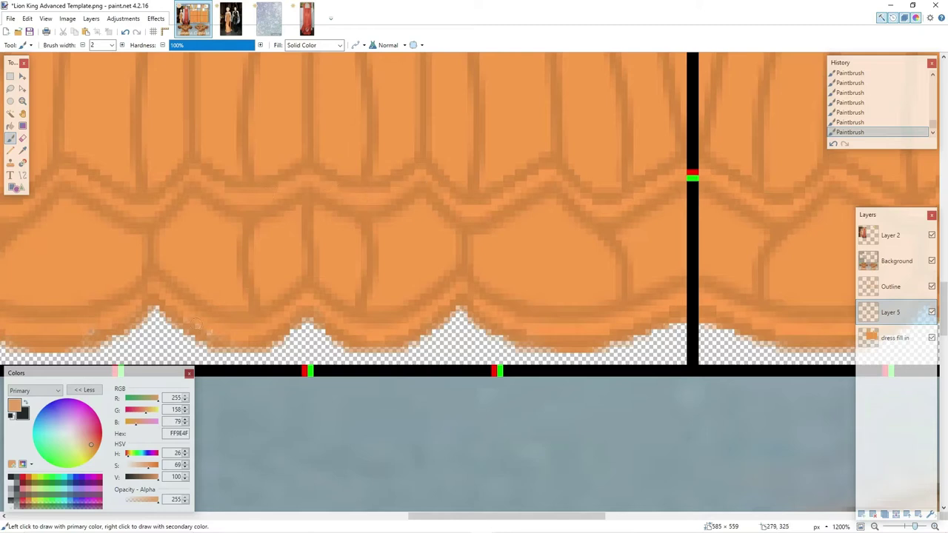
pyautogui.hscroll(-4, 383, 392)
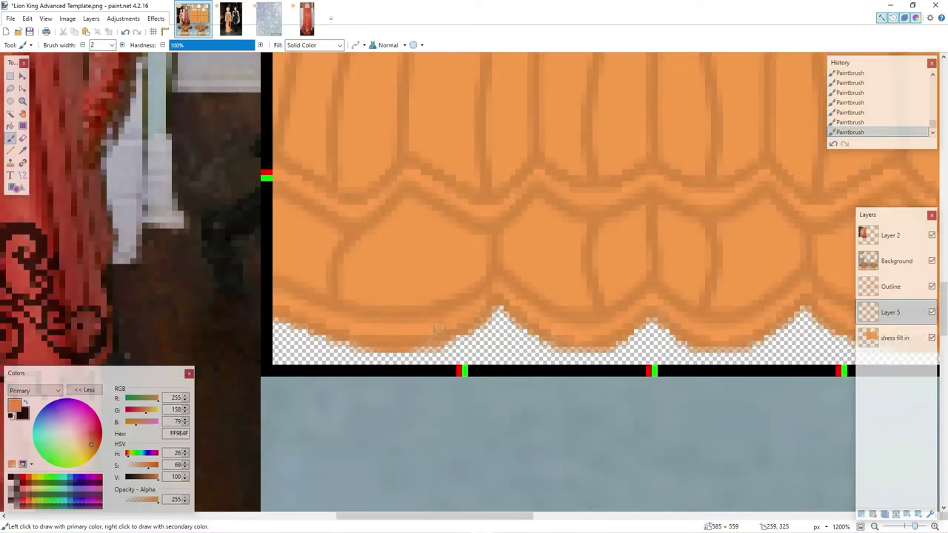
# - Sample brown D68641 from the Layer 2 swatch, ready the Line/Curve tool, and merge Layer 5 down into "dress fill in"
pyautogui.scroll(-5, 512, 294)
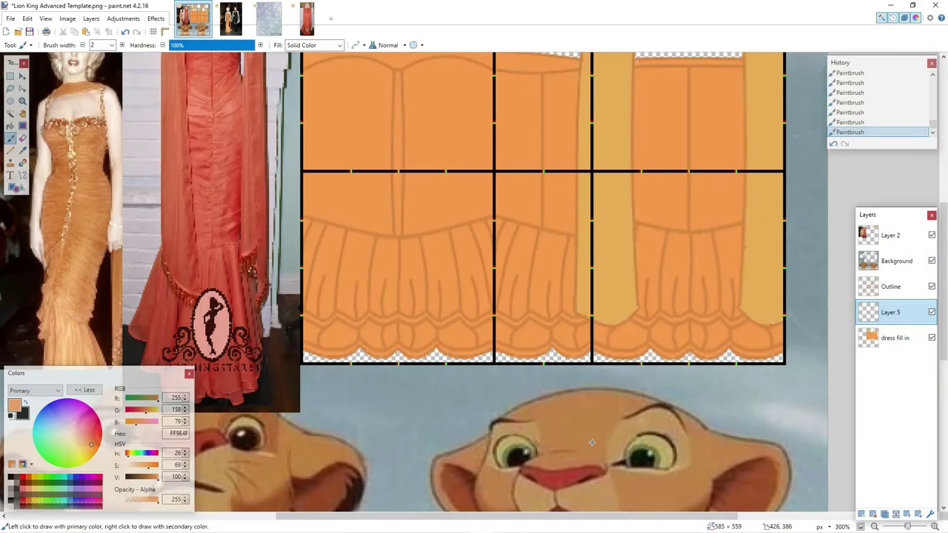
pyautogui.scroll(4, 592, 442)
pyautogui.click(22, 151)
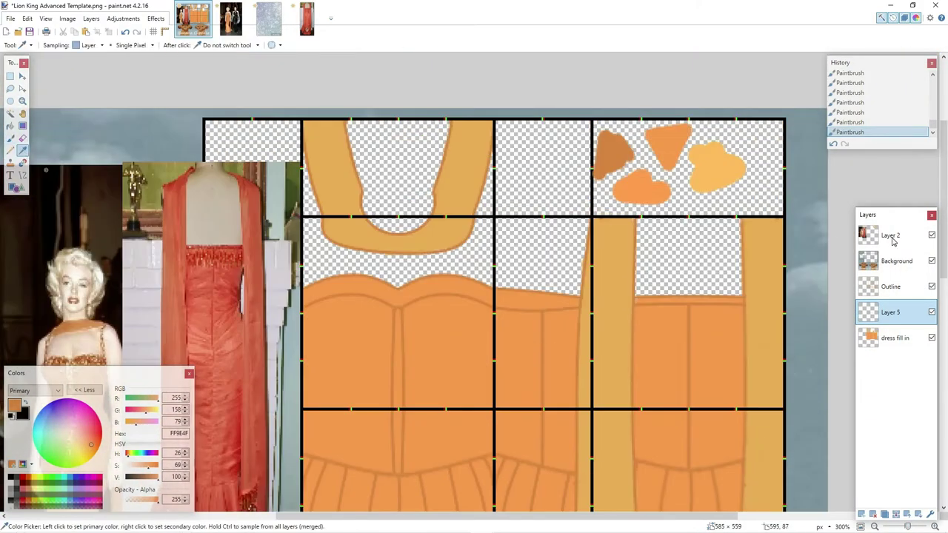
pyautogui.click(892, 237)
pyautogui.click(612, 159)
pyautogui.click(23, 175)
pyautogui.click(890, 312)
pyautogui.click(896, 514)
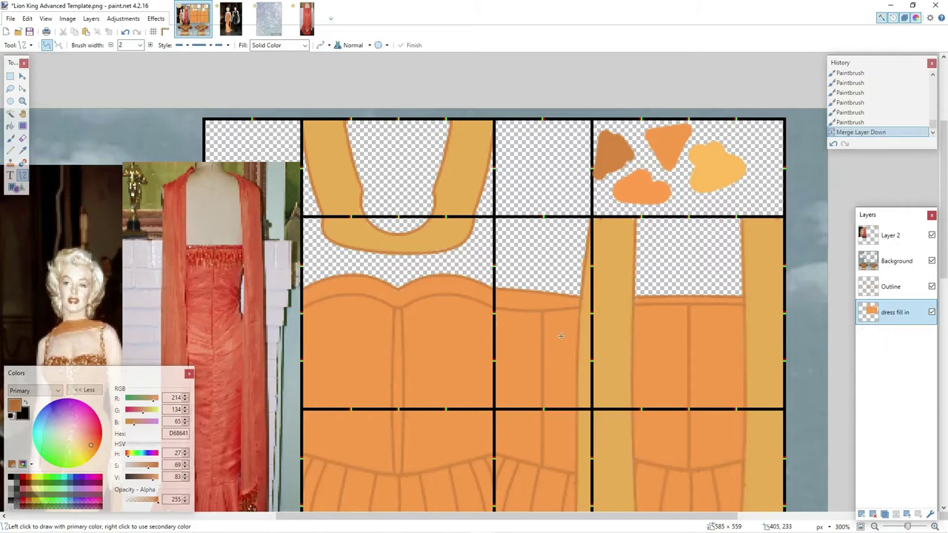
# - On a new layer, draw curved brown gather lines of width 2 across the upper right half of the front bodice
pyautogui.scroll(-3, 869, 493)
pyautogui.click(862, 515)
pyautogui.moveTo(403, 202)
pyautogui.mouseDown()
pyautogui.moveTo(491, 205)
pyautogui.moveTo(461, 210)
pyautogui.mouseUp()
pyautogui.press('Return')
pyautogui.moveTo(404, 219); pyautogui.dragTo(491, 221)
pyautogui.moveTo(433, 220); pyautogui.dragTo(462, 228)
pyautogui.press('Return')
pyautogui.moveTo(404, 194)
pyautogui.mouseDown()
pyautogui.moveTo(492, 194)
pyautogui.moveTo(436, 188)
pyautogui.moveTo(464, 191)
pyautogui.mouseUp()
pyautogui.moveTo(404, 236); pyautogui.dragTo(492, 238)
pyautogui.moveTo(434, 237); pyautogui.dragTo(465, 245)
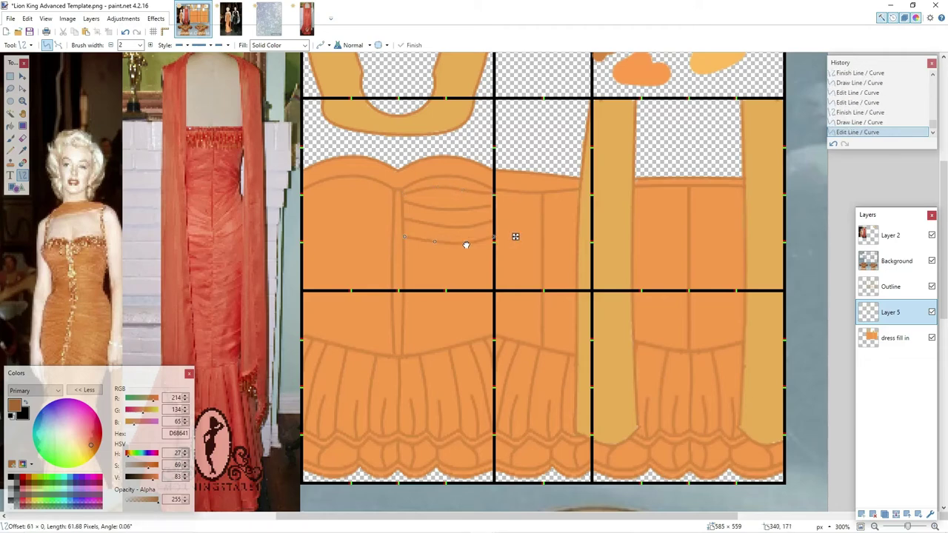
# - Add more curved gather lines down the right half of the front bodice to just below the waist grid line
pyautogui.moveTo(404, 256)
pyautogui.mouseDown()
pyautogui.moveTo(492, 257)
pyautogui.moveTo(464, 254)
pyautogui.moveTo(433, 254)
pyautogui.moveTo(493, 268)
pyautogui.mouseUp()
pyautogui.press('Return')
pyautogui.moveTo(435, 268); pyautogui.dragTo(436, 272)
pyautogui.moveTo(464, 268); pyautogui.dragTo(464, 272)
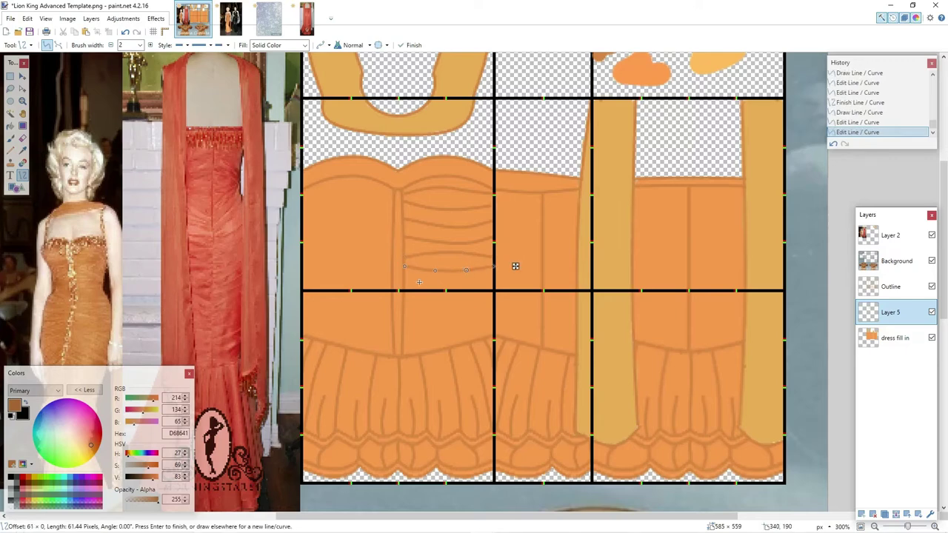
pyautogui.press('Return')
pyautogui.moveTo(406, 280)
pyautogui.mouseDown()
pyautogui.moveTo(494, 282)
pyautogui.moveTo(435, 286)
pyautogui.moveTo(494, 295)
pyautogui.mouseUp()
pyautogui.moveTo(435, 296); pyautogui.dragTo(436, 300)
pyautogui.moveTo(464, 296); pyautogui.dragTo(463, 298)
pyautogui.press('Return')
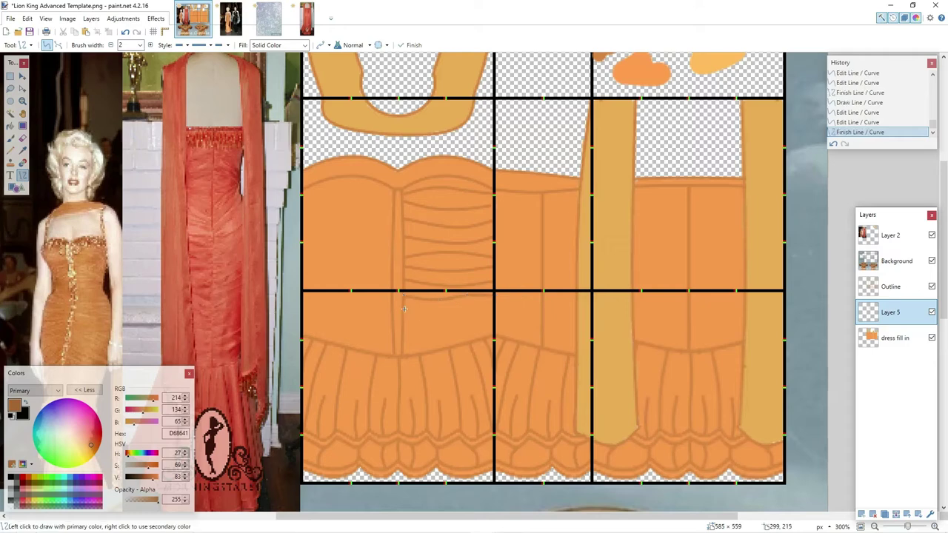
# - Draw the last two curved gather lines on the front bodice's right half, just above the skirt ruffle
pyautogui.moveTo(404, 310); pyautogui.dragTo(466, 314)
pyautogui.moveTo(435, 309); pyautogui.dragTo(464, 325)
pyautogui.press('Return')
pyautogui.moveTo(402, 332); pyautogui.dragTo(402, 332)
pyautogui.moveTo(493, 331); pyautogui.dragTo(493, 331)
pyautogui.moveTo(434, 332); pyautogui.dragTo(463, 339)
pyautogui.press('Return')
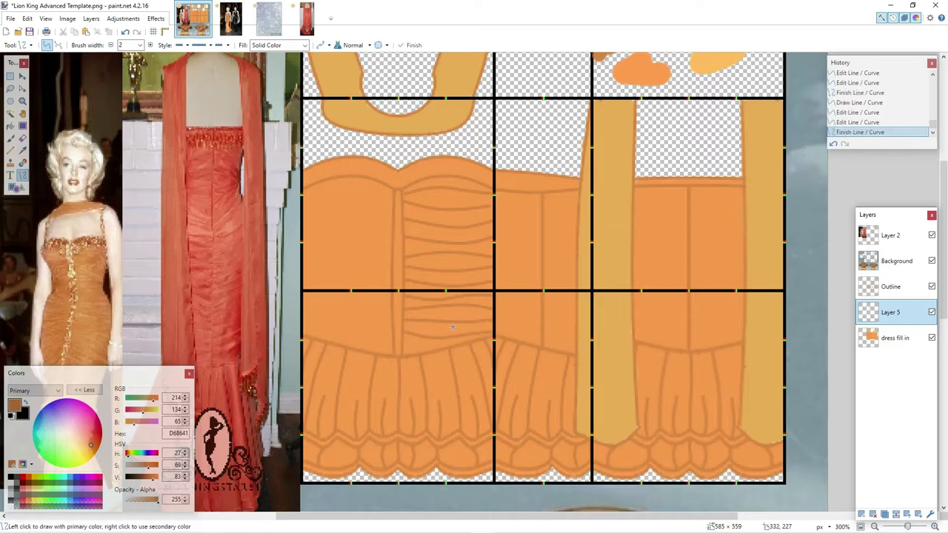
# - Copy the gather lines from the front bodice's right half, paste them mirrored over the left half, and deselect
pyautogui.click(9, 75)
pyautogui.moveTo(492, 99); pyautogui.dragTo(401, 370)
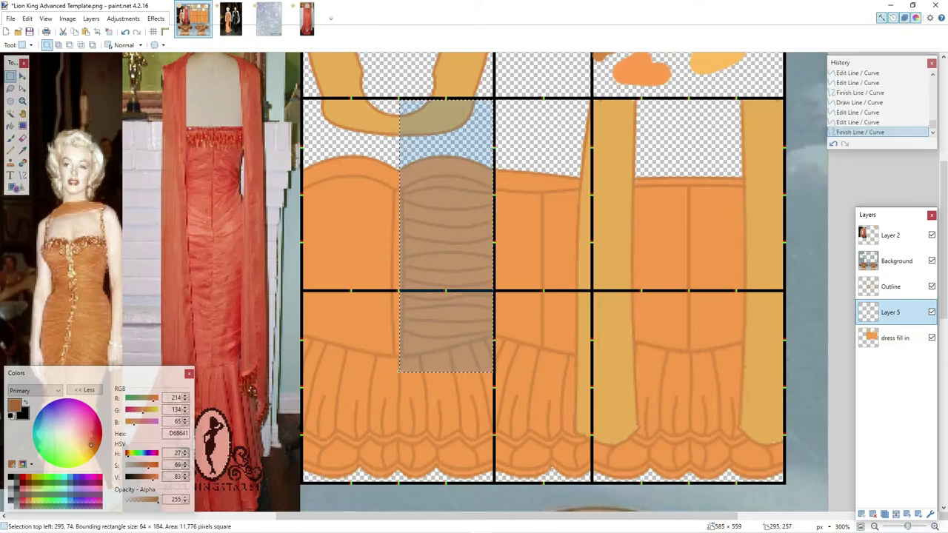
pyautogui.hotkey('ctrl', 'v')
pyautogui.moveTo(304, 235); pyautogui.dragTo(302, 236)
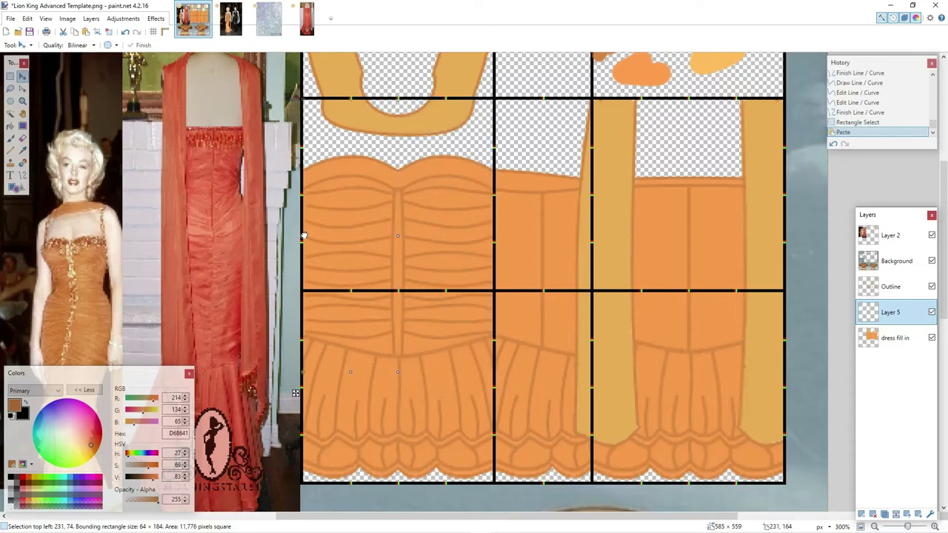
pyautogui.click(521, 190)
# - Draw sagging curved gather lines across the left half of the narrow middle panel, above the waist grid line
pyautogui.scroll(2, 521, 190)
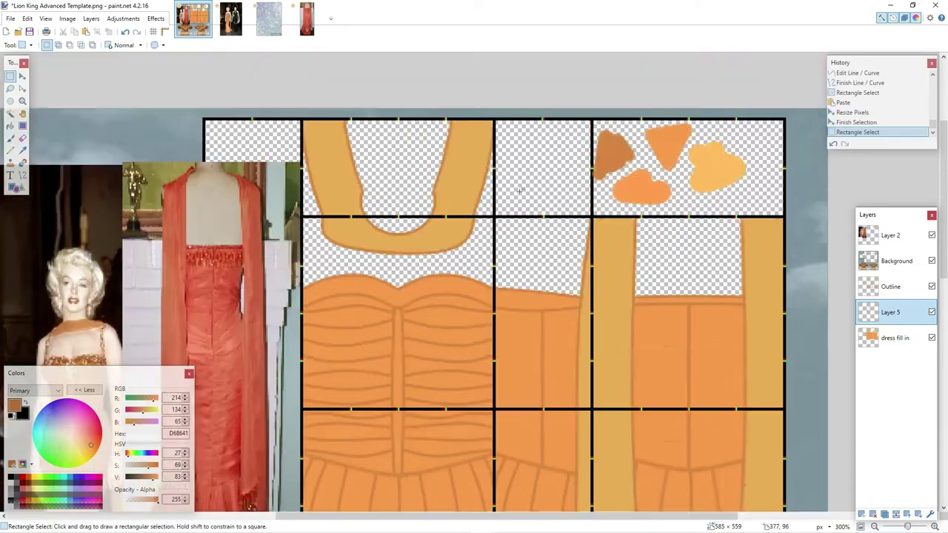
pyautogui.scroll(-3, 521, 191)
pyautogui.click(23, 176)
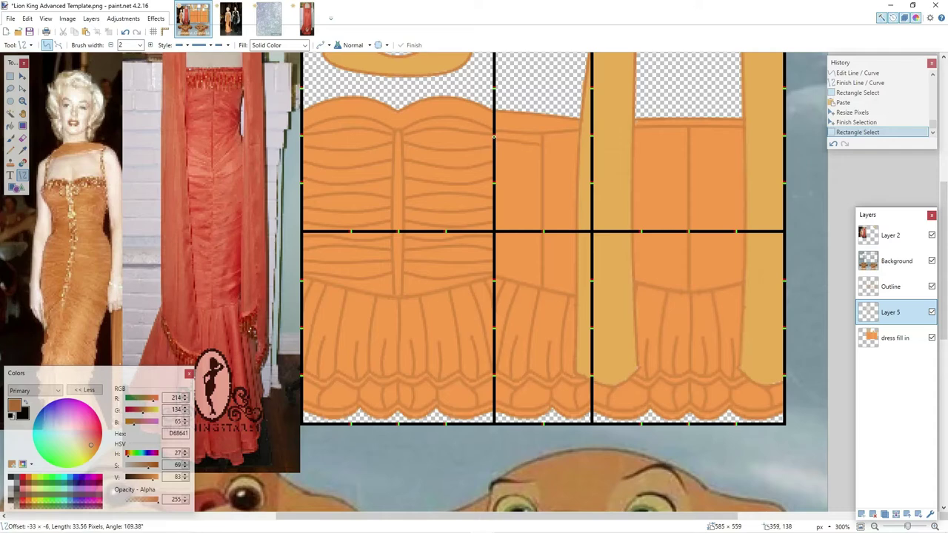
pyautogui.moveTo(496, 145); pyautogui.dragTo(496, 146)
pyautogui.moveTo(511, 146); pyautogui.dragTo(566, 162)
pyautogui.moveTo(512, 160)
pyautogui.mouseDown()
pyautogui.moveTo(542, 178)
pyautogui.moveTo(512, 186)
pyautogui.moveTo(526, 187)
pyautogui.mouseUp()
pyautogui.moveTo(495, 197)
pyautogui.mouseDown()
pyautogui.moveTo(543, 198)
pyautogui.moveTo(510, 197)
pyautogui.mouseUp()
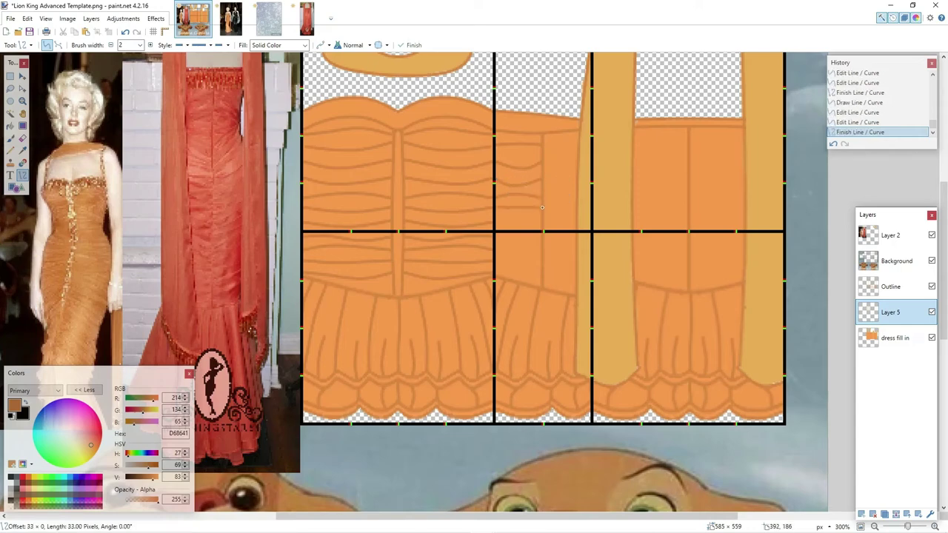
pyautogui.moveTo(543, 207); pyautogui.dragTo(542, 208)
pyautogui.moveTo(527, 208); pyautogui.dragTo(511, 214)
pyautogui.moveTo(496, 223); pyautogui.dragTo(527, 229)
pyautogui.moveTo(511, 223); pyautogui.dragTo(512, 229)
# - Draw the remaining curved gather lines on the middle panel's left half, between the waist grid line and the ruffle
pyautogui.moveTo(496, 237); pyautogui.dragTo(542, 237)
pyautogui.moveTo(527, 238); pyautogui.dragTo(527, 243)
pyautogui.moveTo(511, 237); pyautogui.dragTo(511, 243)
pyautogui.moveTo(495, 250)
pyautogui.mouseDown()
pyautogui.moveTo(542, 251)
pyautogui.moveTo(511, 247)
pyautogui.moveTo(527, 248)
pyautogui.moveTo(495, 258)
pyautogui.mouseUp()
pyautogui.click(517, 268)
pyautogui.moveTo(566, 259)
pyautogui.mouseDown()
pyautogui.moveTo(511, 264)
pyautogui.moveTo(527, 265)
pyautogui.mouseUp()
pyautogui.click(507, 272)
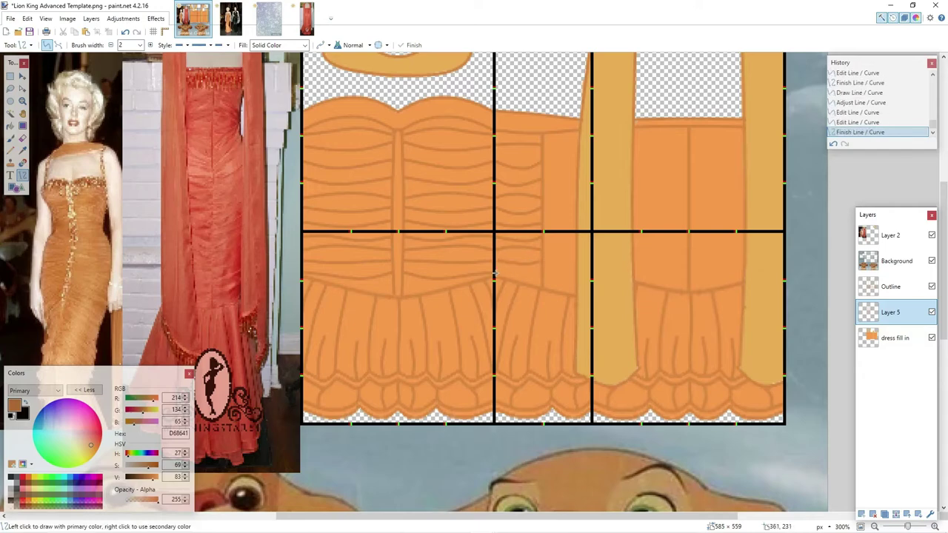
# - Copy the middle panel's left-half gather lines, paste them mirrored over its right half, and deselect
pyautogui.press('s')
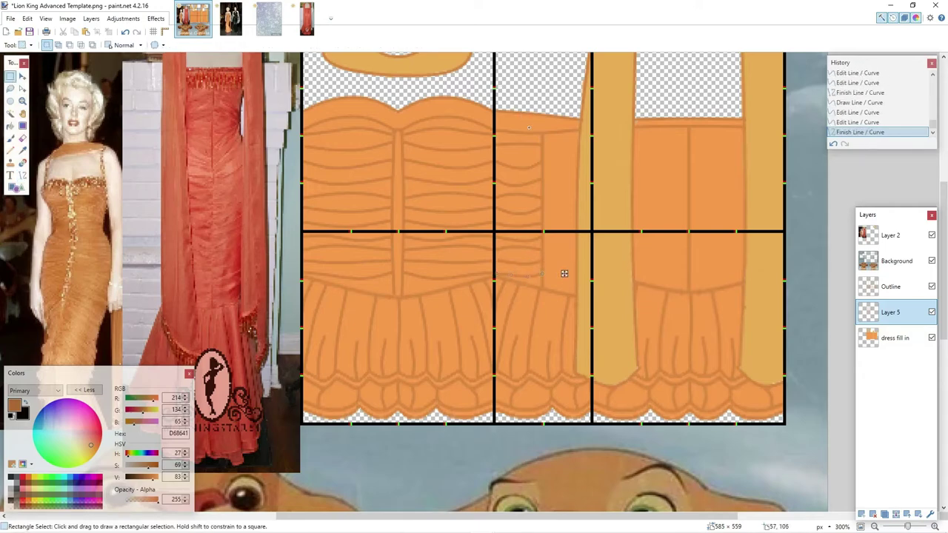
pyautogui.moveTo(494, 88); pyautogui.dragTo(546, 276)
pyautogui.hotkey('ctrl', 'v')
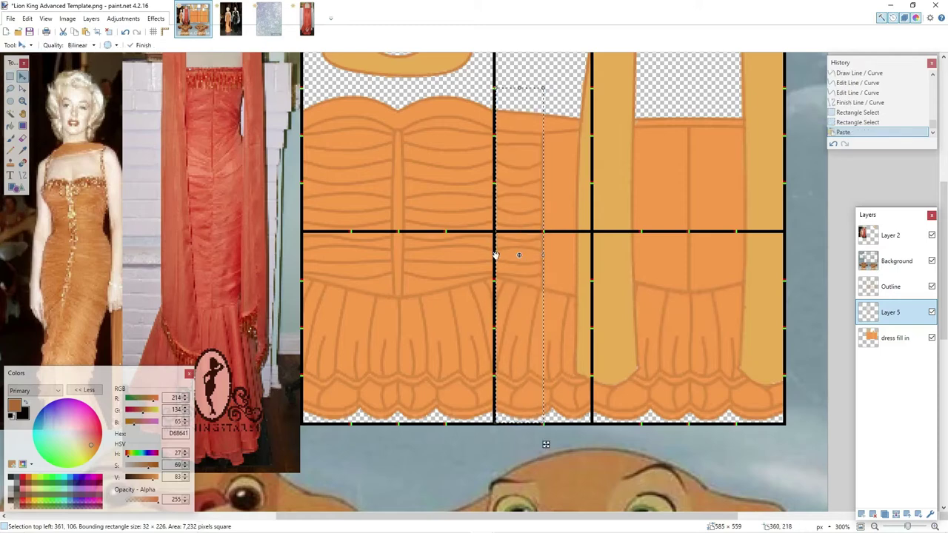
pyautogui.moveTo(592, 259); pyautogui.dragTo(592, 259)
pyautogui.click(10, 76)
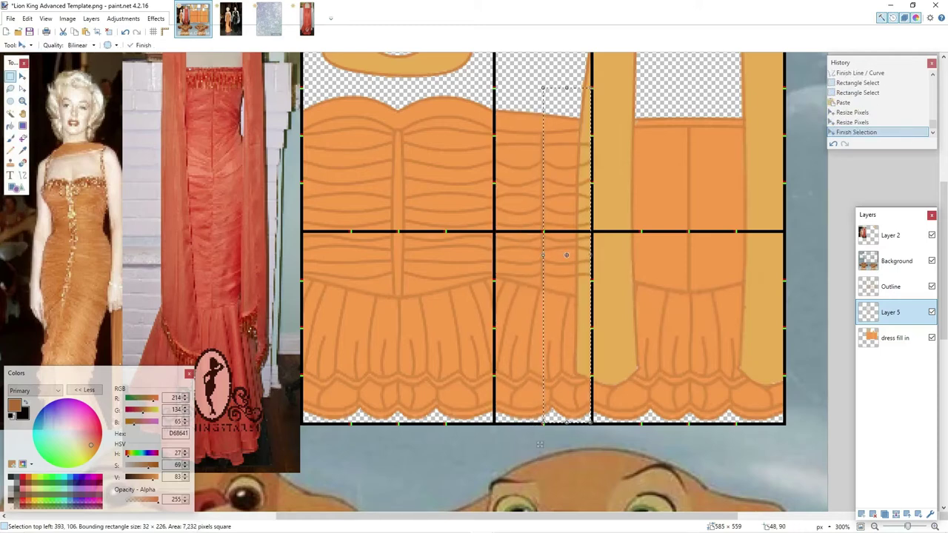
pyautogui.click(224, 137)
# - Erase the ends of the mirrored gather lines that overlap the golden scarf strip beside the middle panel
pyautogui.press('e')
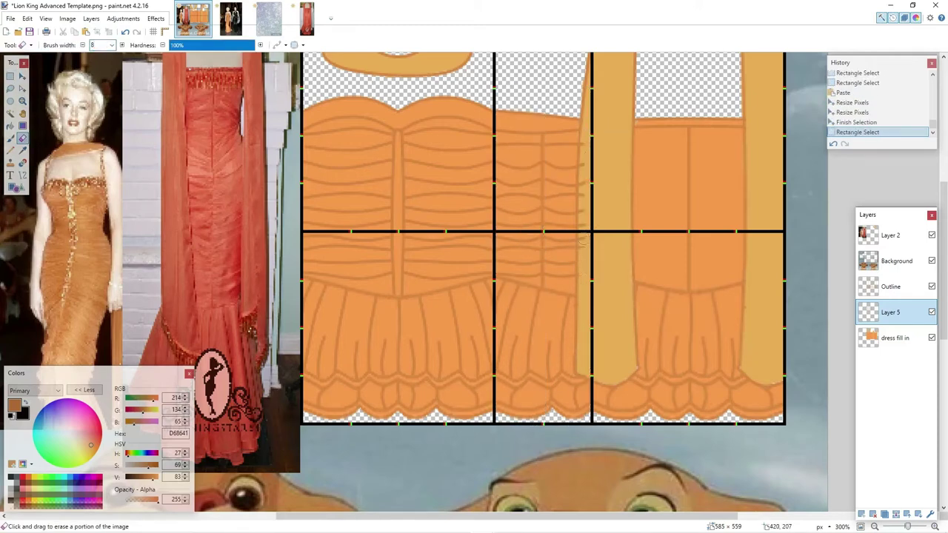
pyautogui.moveTo(582, 239); pyautogui.dragTo(588, 160)
pyautogui.moveTo(588, 230); pyautogui.dragTo(588, 239)
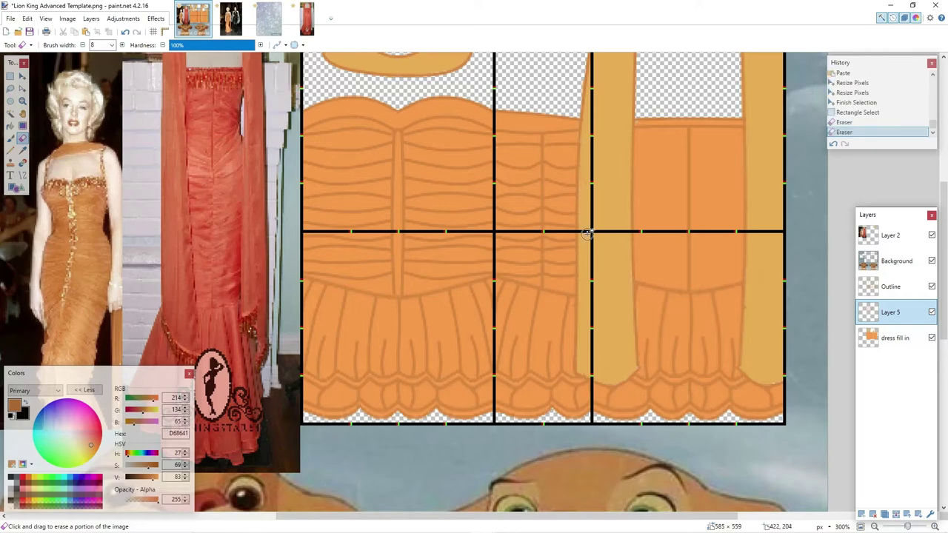
# - Draw curved brown gather lines of width 2 across the upper left half of the right-hand panel
pyautogui.press('o')
pyautogui.moveTo(633, 140)
pyautogui.mouseDown()
pyautogui.moveTo(689, 145)
pyautogui.moveTo(671, 149)
pyautogui.moveTo(687, 167)
pyautogui.moveTo(669, 166)
pyautogui.mouseUp()
pyautogui.press('2')
pyautogui.moveTo(631, 197); pyautogui.dragTo(683, 181)
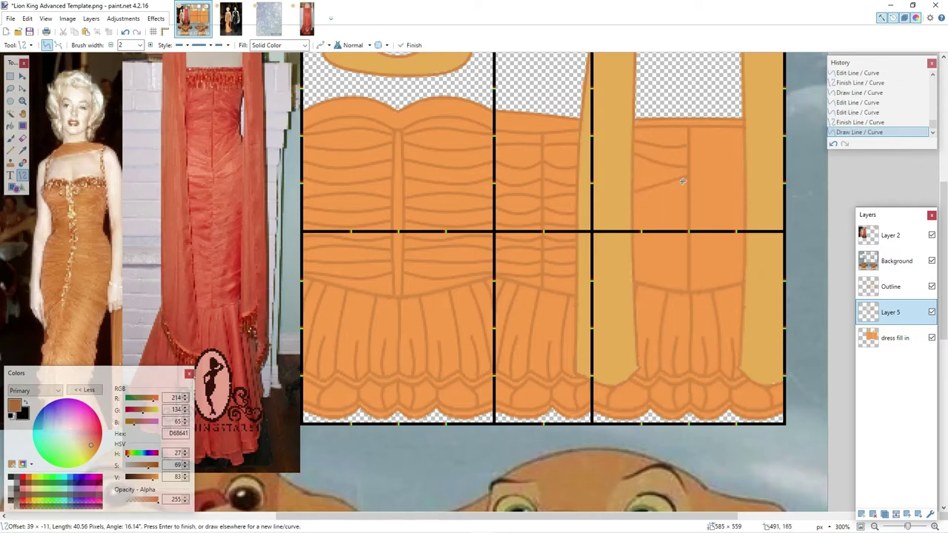
pyautogui.moveTo(632, 201); pyautogui.dragTo(689, 202)
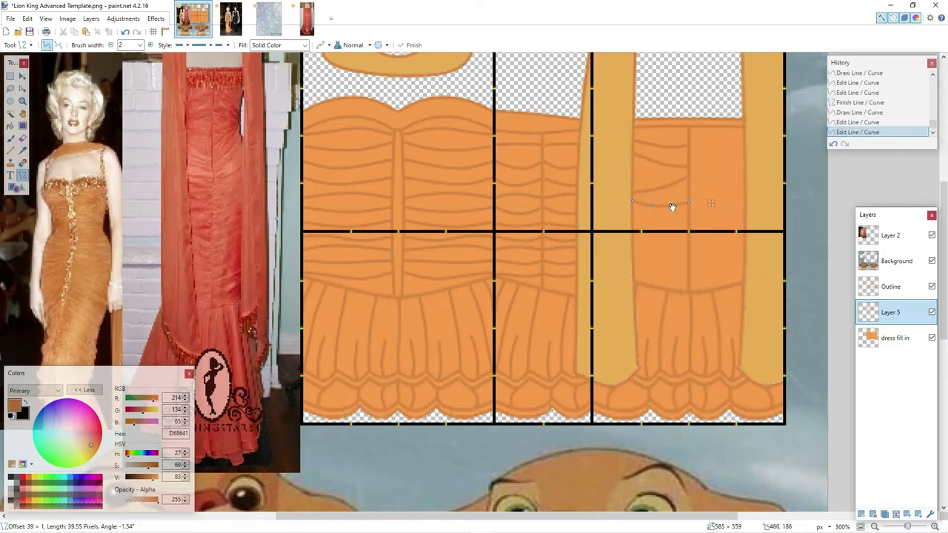
pyautogui.click(757, 181)
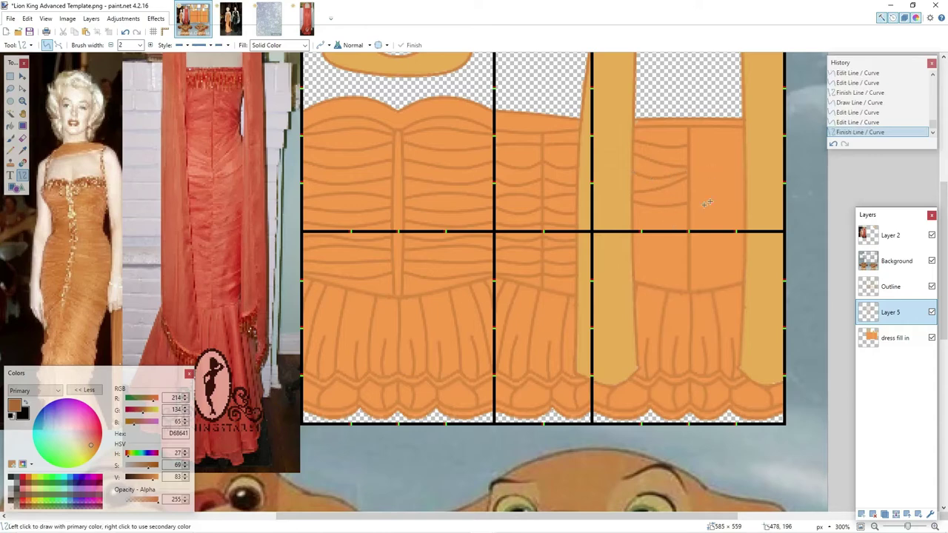
# - Revert the right-hand panel's gather lines and redraw them as curved strokes on its left half, from the top trim to just below the waist
pyautogui.scroll(1, 857, 97)
pyautogui.click(857, 75)
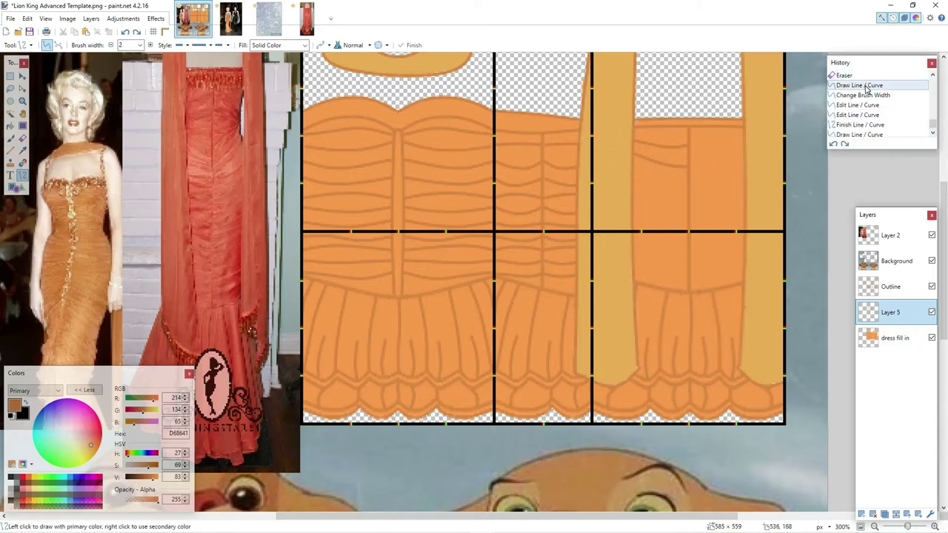
pyautogui.moveTo(634, 140); pyautogui.dragTo(689, 159)
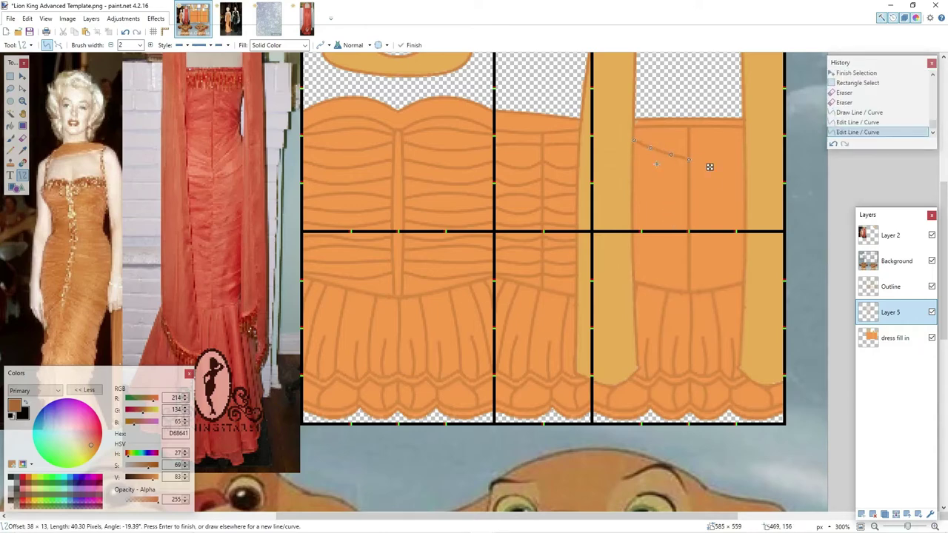
pyautogui.click(633, 165)
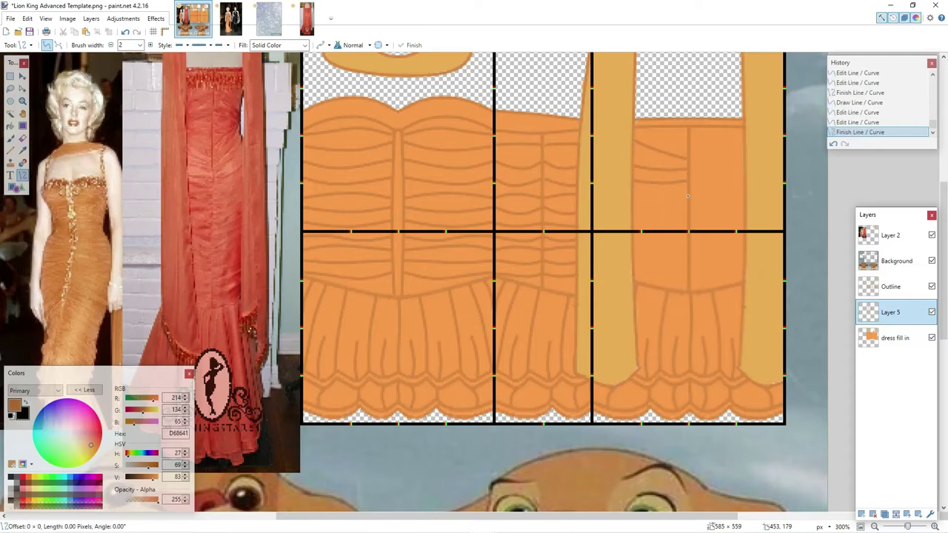
pyautogui.click(632, 215)
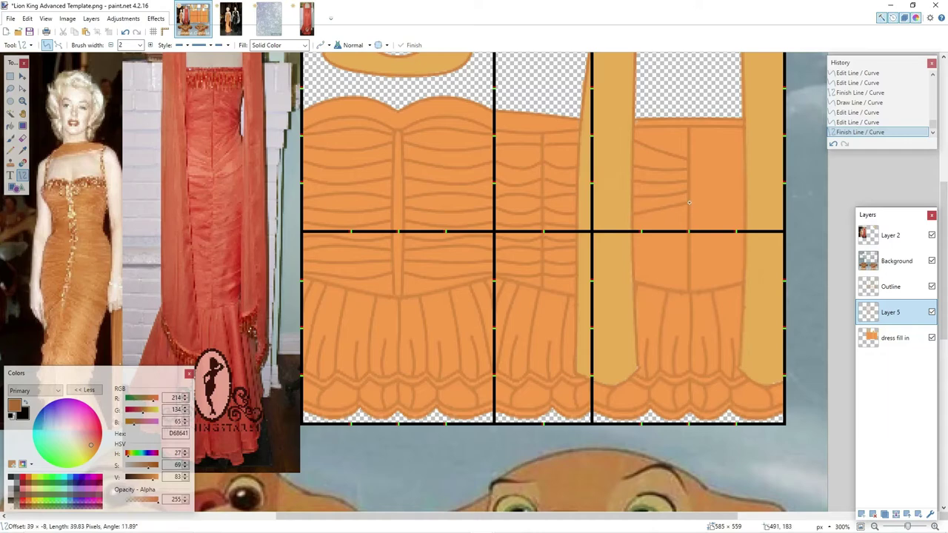
pyautogui.click(686, 222)
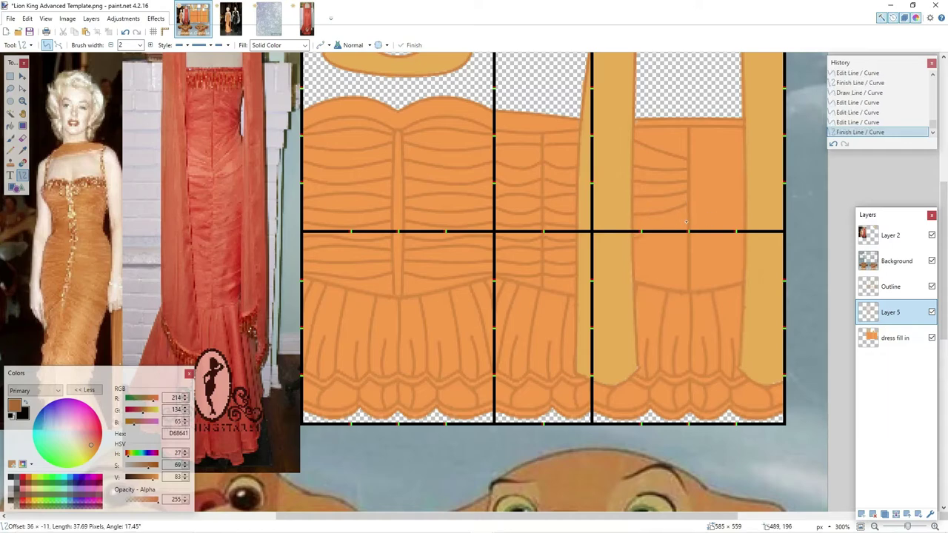
pyautogui.moveTo(681, 243); pyautogui.dragTo(686, 238)
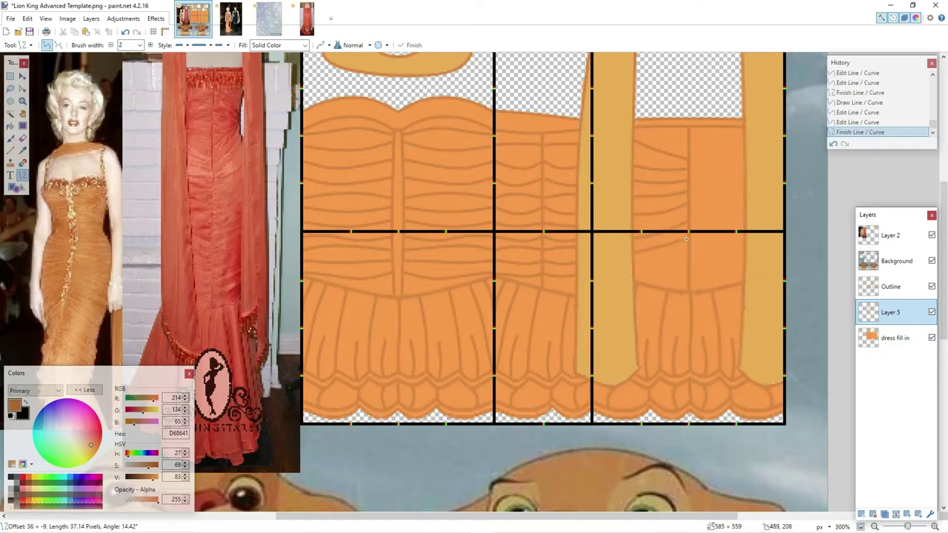
pyautogui.click(648, 283)
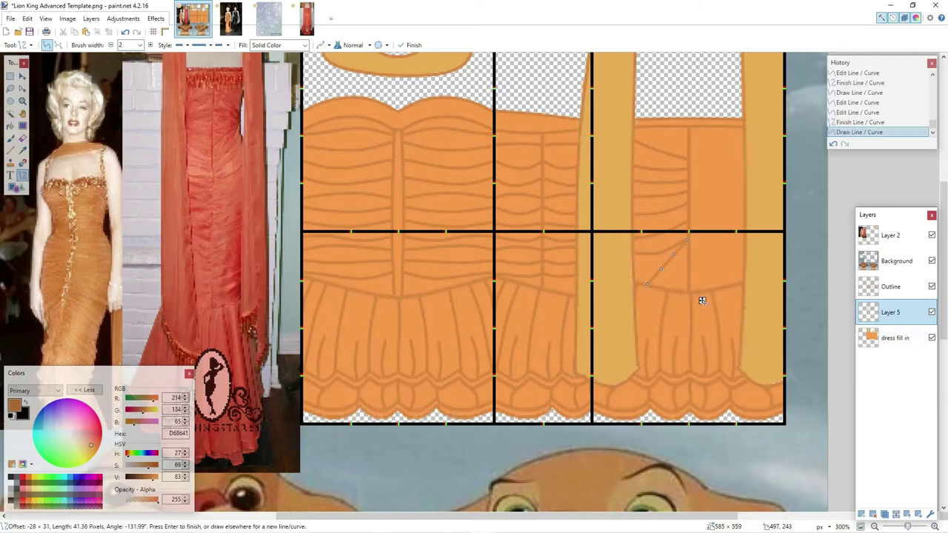
pyautogui.moveTo(703, 300); pyautogui.dragTo(710, 303)
pyautogui.click(726, 226)
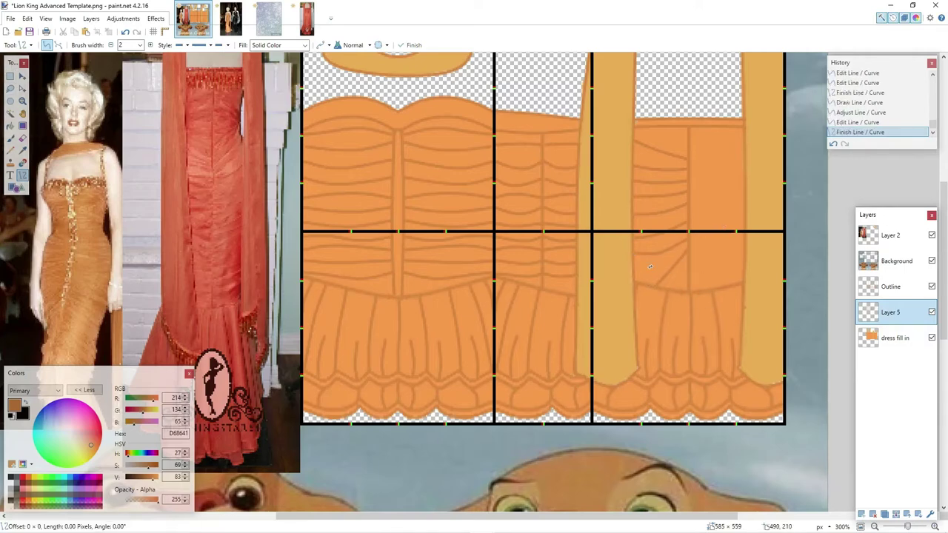
pyautogui.moveTo(687, 242); pyautogui.dragTo(637, 281)
pyautogui.click(854, 82)
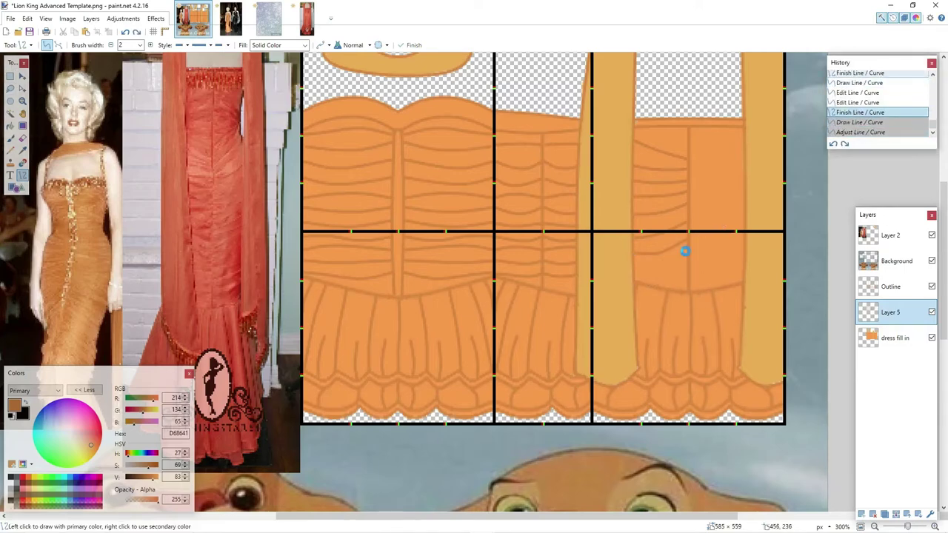
# - Draw the last slanting curved gather line on the right-hand panel's left half, between the waist grid line and the ruffle
pyautogui.moveTo(688, 239)
pyautogui.mouseDown()
pyautogui.moveTo(634, 254)
pyautogui.moveTo(673, 249)
pyautogui.mouseUp()
pyautogui.moveTo(652, 249)
pyautogui.mouseDown()
pyautogui.moveTo(636, 282)
pyautogui.moveTo(673, 268)
pyautogui.mouseUp()
pyautogui.moveTo(654, 272); pyautogui.dragTo(657, 275)
pyautogui.press('Return')
# - Copy the right-hand panel's left-half gather lines, paste them mirrored over its right half, and deselect
pyautogui.click(10, 76)
pyautogui.scroll(2, 637, 222)
pyautogui.moveTo(593, 99); pyautogui.dragTo(689, 436)
pyautogui.hotkey('ctrl', 'v')
pyautogui.moveTo(592, 269); pyautogui.dragTo(786, 269)
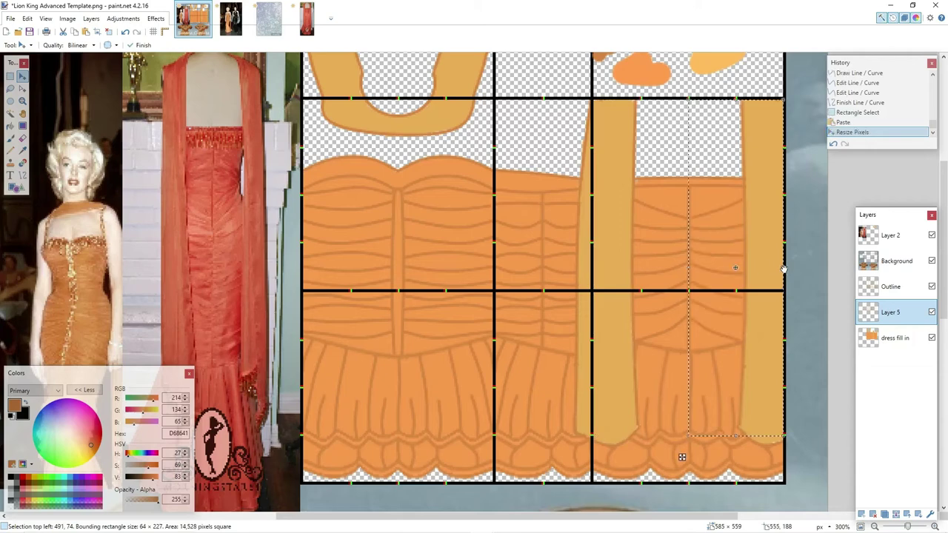
pyautogui.click(10, 77)
pyautogui.click(190, 181)
# - Duplicate the gather-line layer and turn the copy's lines white with the Hue / Saturation adjustment
pyautogui.click(886, 514)
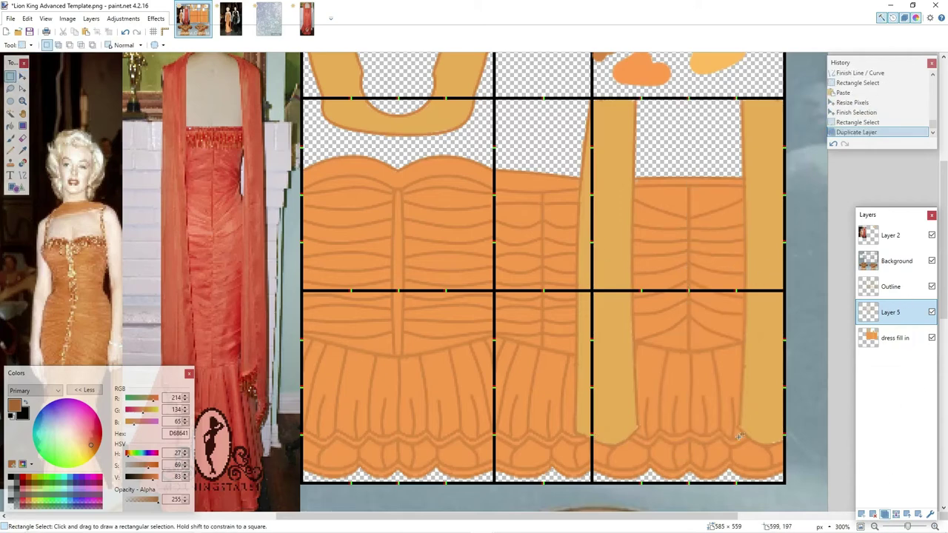
pyautogui.click(123, 19)
pyautogui.click(147, 76)
pyautogui.moveTo(450, 290); pyautogui.dragTo(502, 298)
pyautogui.click(491, 310)
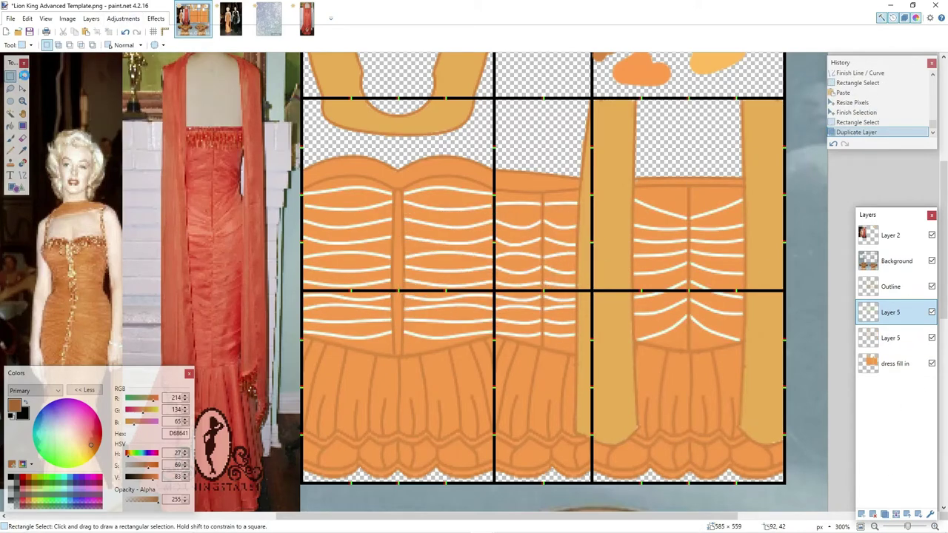
# - Shift all the white gather lines slightly upward from the brown ones and deselect
pyautogui.click(22, 76)
pyautogui.moveTo(449, 208); pyautogui.dragTo(449, 205)
pyautogui.click(10, 77)
pyautogui.click(180, 139)
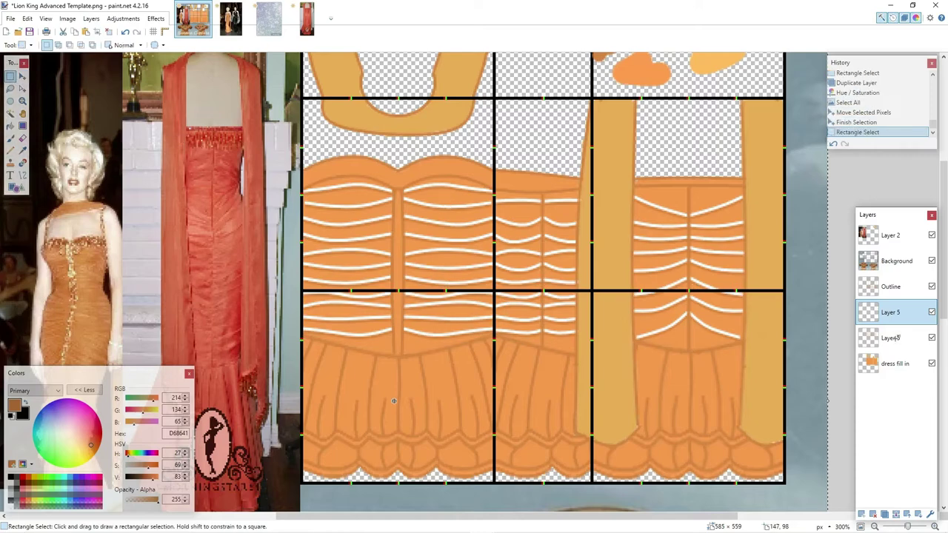
# - Apply a small-radius Gaussian Blur to the brown gather lines on the lower Layer 5
pyautogui.click(890, 338)
pyautogui.click(131, 19)
pyautogui.moveTo(156, 20)
pyautogui.moveTo(178, 59)
pyautogui.click(278, 80)
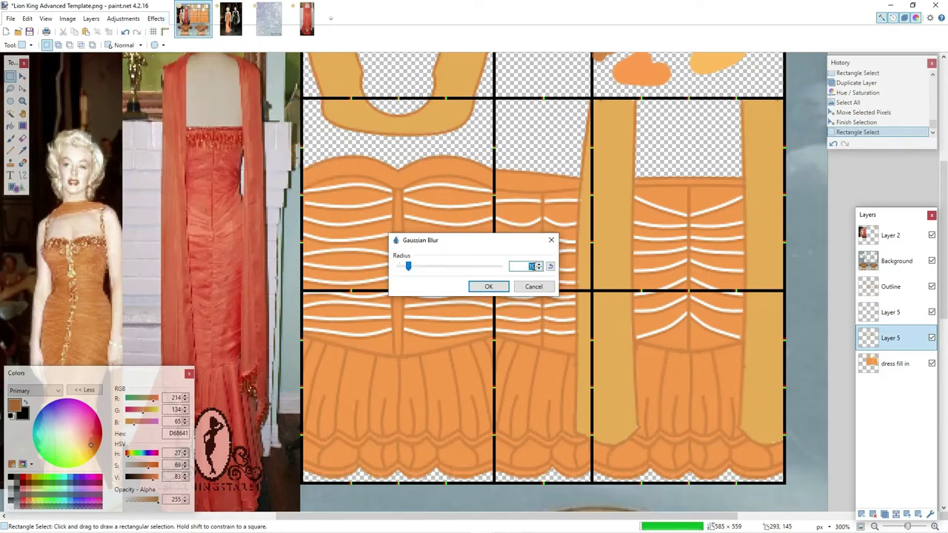
pyautogui.moveTo(411, 267); pyautogui.dragTo(398, 267)
pyautogui.click(539, 265)
pyautogui.press('Return')
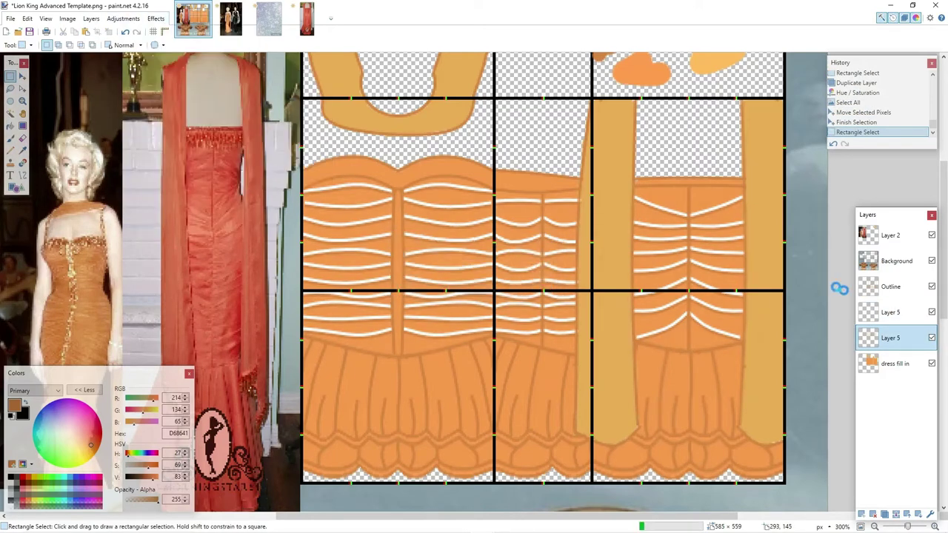
# - Apply a Gaussian Blur to the white highlight lines on the upper Layer 5
pyautogui.click(896, 316)
pyautogui.click(156, 19)
pyautogui.moveTo(178, 58)
pyautogui.click(278, 80)
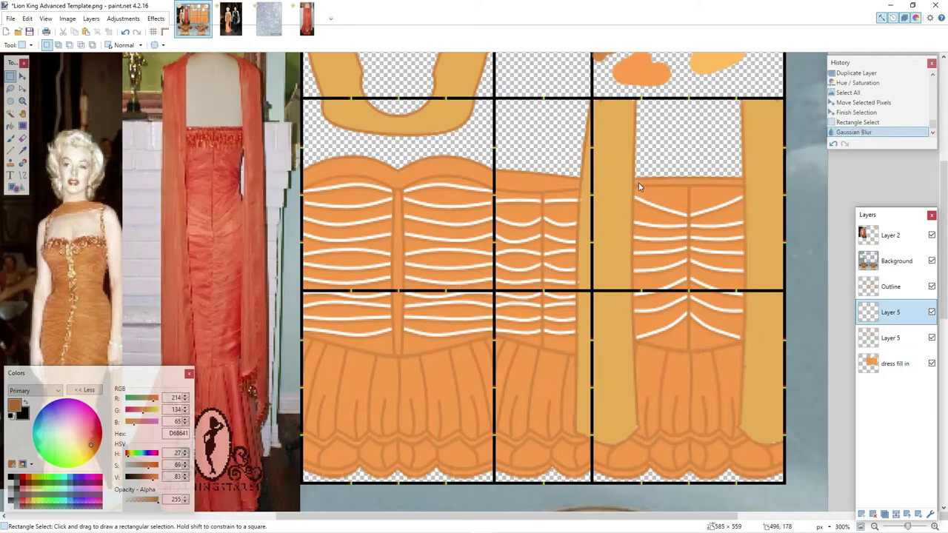
pyautogui.click(539, 265)
pyautogui.click(539, 265)
pyautogui.press('Return')
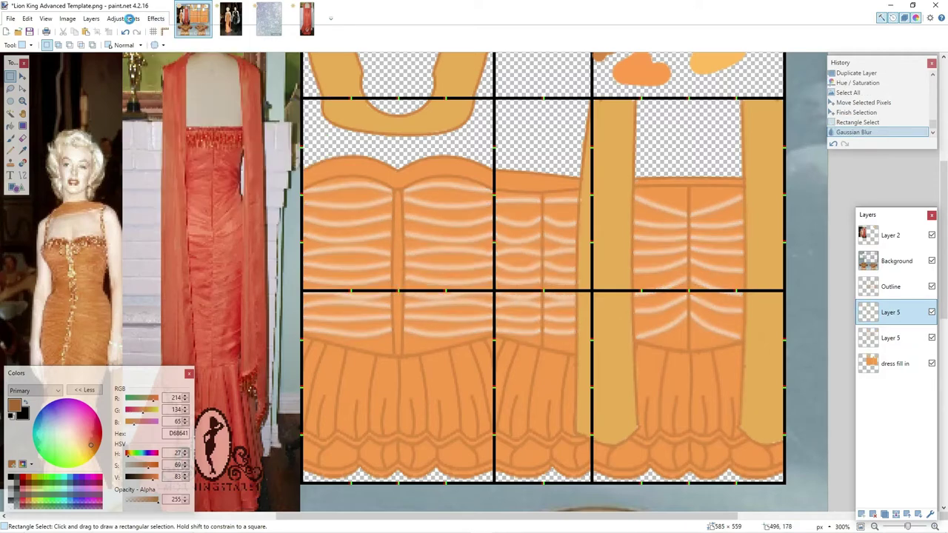
# - Fade the white highlight lines to nearly transparent with the Transparency adjustment
pyautogui.click(123, 18)
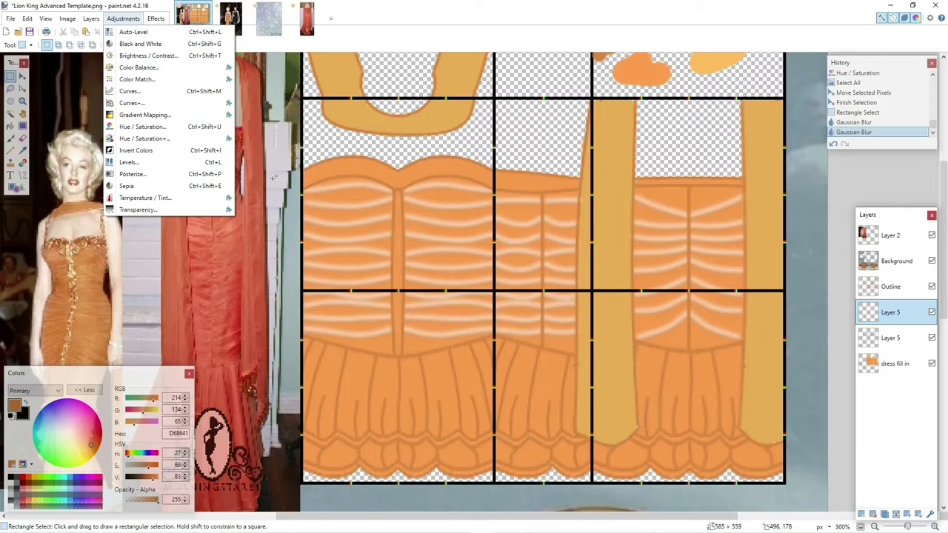
pyautogui.click(186, 210)
pyautogui.moveTo(451, 260); pyautogui.dragTo(418, 337)
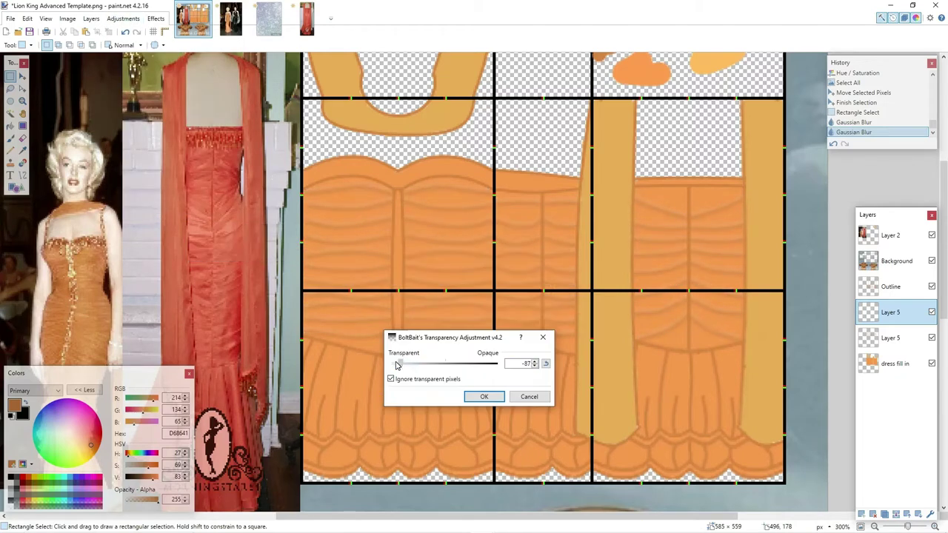
pyautogui.press('Return')
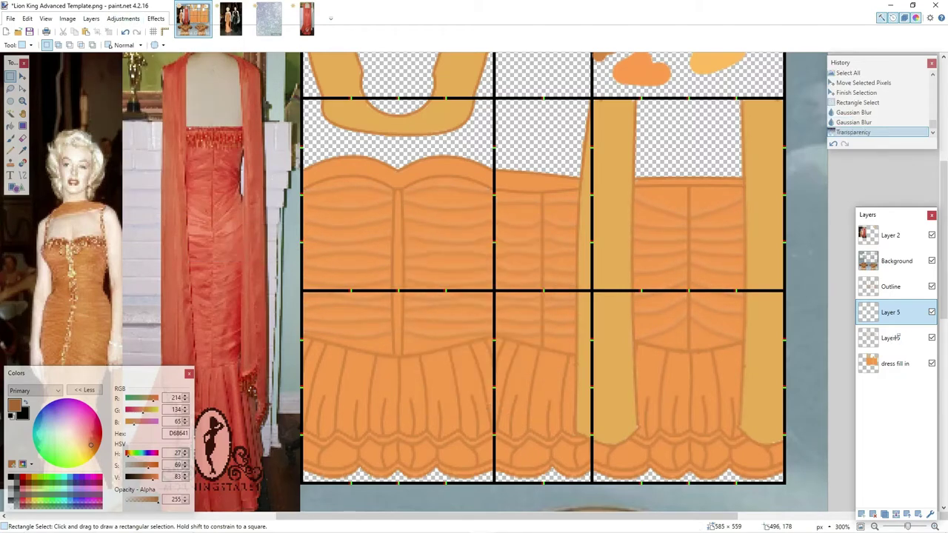
# - Fade the brown gather lines on the lower Layer 5 with the Transparency adjustment
pyautogui.doubleClick(896, 337)
pyautogui.click(478, 319)
pyautogui.click(123, 19)
pyautogui.click(138, 209)
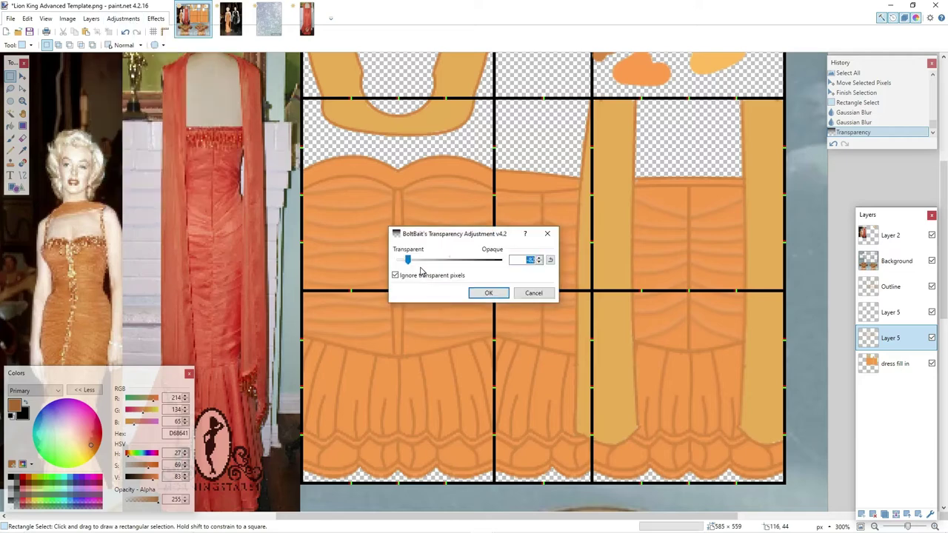
pyautogui.moveTo(408, 260); pyautogui.dragTo(418, 261)
pyautogui.moveTo(461, 235); pyautogui.dragTo(497, 349)
pyautogui.press('Return')
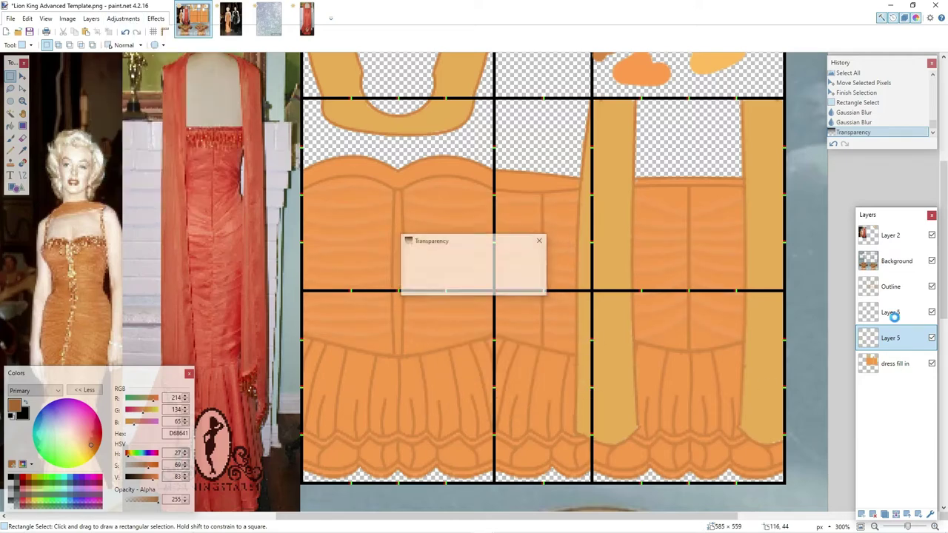
# - Lower the upper Layer 5's opacity to about 80 and merge it down into the lower Layer 5
pyautogui.doubleClick(893, 312)
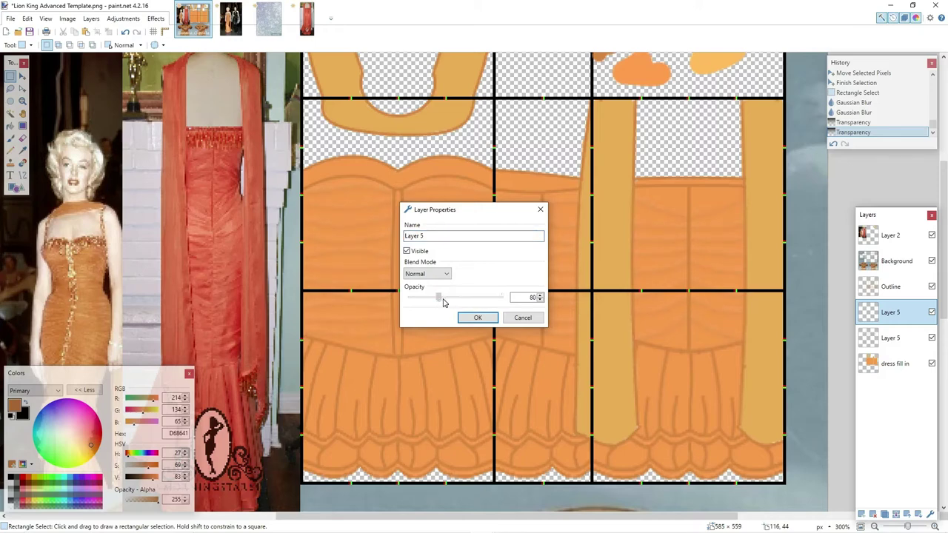
pyautogui.press('Return')
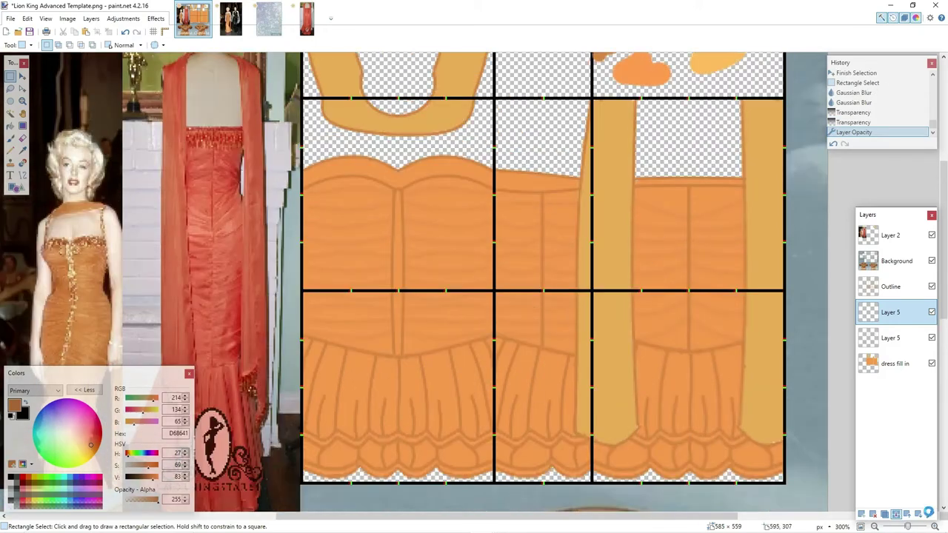
pyautogui.hotkey('ctrl', 'm')
# - Rename the merged gather-line layer to "dress fabric texture"
pyautogui.press('F4')
pyautogui.write('dress fabric overlay')
pyautogui.press('Return')
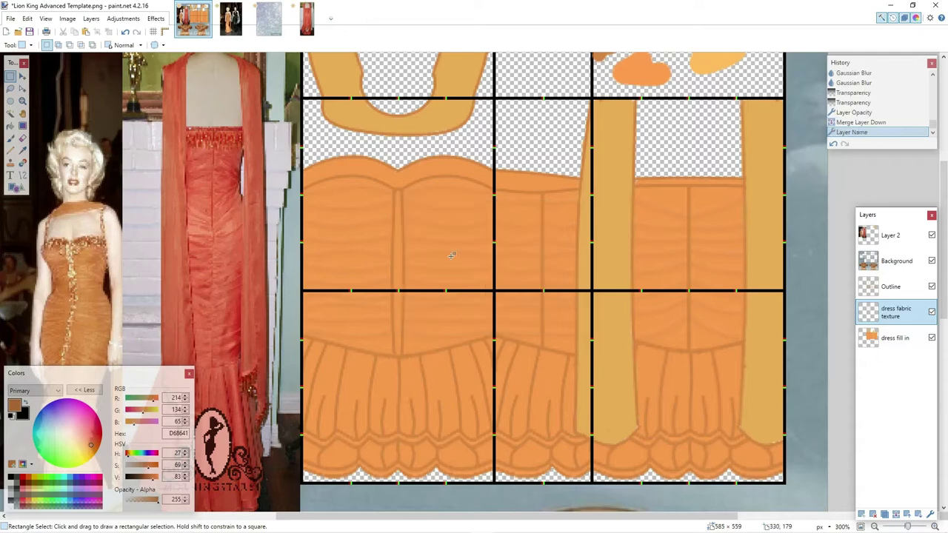
# - Add a new layer above the fabric texture and copy a tall rectangle of about 48 × 122 px from the glitter image
pyautogui.click(864, 514)
pyautogui.click(268, 12)
pyautogui.moveTo(416, 141); pyautogui.dragTo(486, 322)
pyautogui.hotkey('ctrl', 'c')
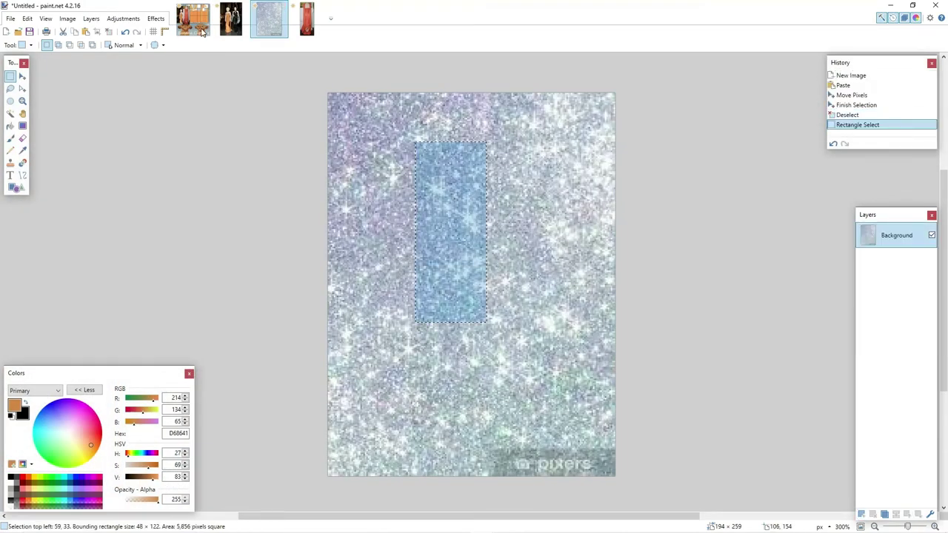
# - Paste the glitter over the front panel's centre strip, and paste another piece rotated about 90° and stretched across the panel's top trim
pyautogui.click(201, 30)
pyautogui.hotkey('ctrl', 'v')
pyautogui.moveTo(93, 115); pyautogui.dragTo(370, 139)
pyautogui.hotkey('ctrl', 'v')
pyautogui.moveTo(469, 227); pyautogui.dragTo(493, 186)
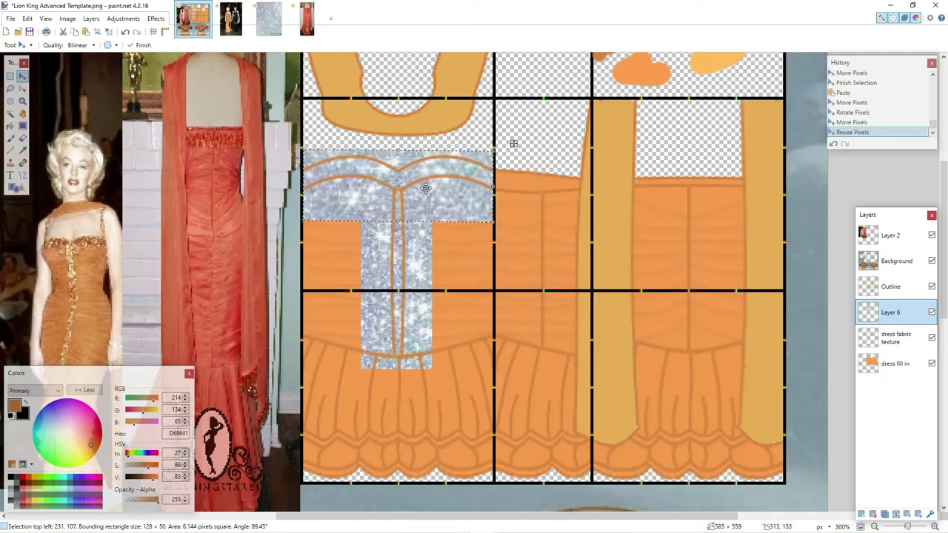
# - Paste further glitter pieces across the top trim of the middle and right-hand panels, and deselect
pyautogui.hotkey('ctrl', 'v')
pyautogui.moveTo(512, 228); pyautogui.dragTo(704, 230)
pyautogui.moveTo(615, 194); pyautogui.dragTo(744, 198)
pyautogui.hotkey('ctrl', 'v')
pyautogui.click(11, 76)
pyautogui.click(105, 127)
# - Erase the glitter above and below the neckline trim on the front panel's left half with a width 9 eraser
pyautogui.click(23, 138)
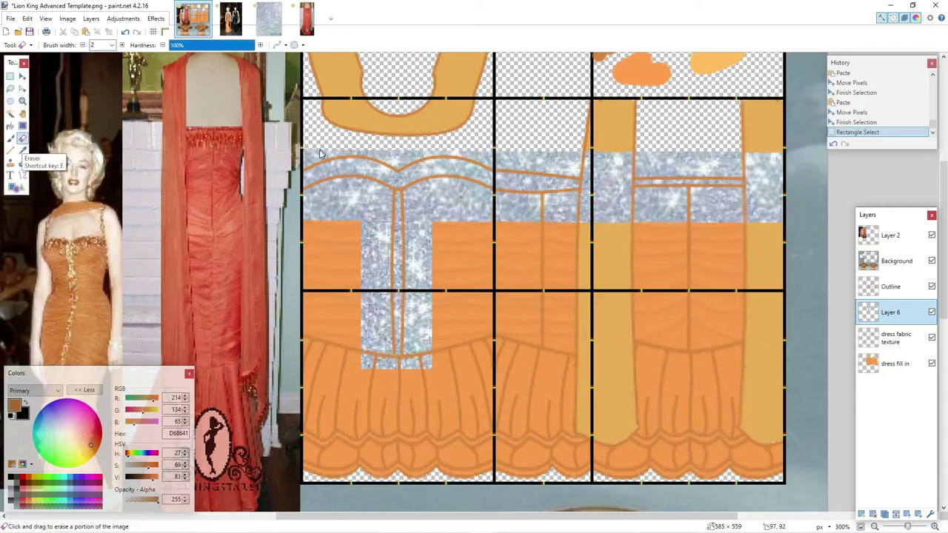
pyautogui.doubleClick(100, 45)
pyautogui.press('BackSpace')
pyautogui.moveTo(351, 146); pyautogui.dragTo(402, 159)
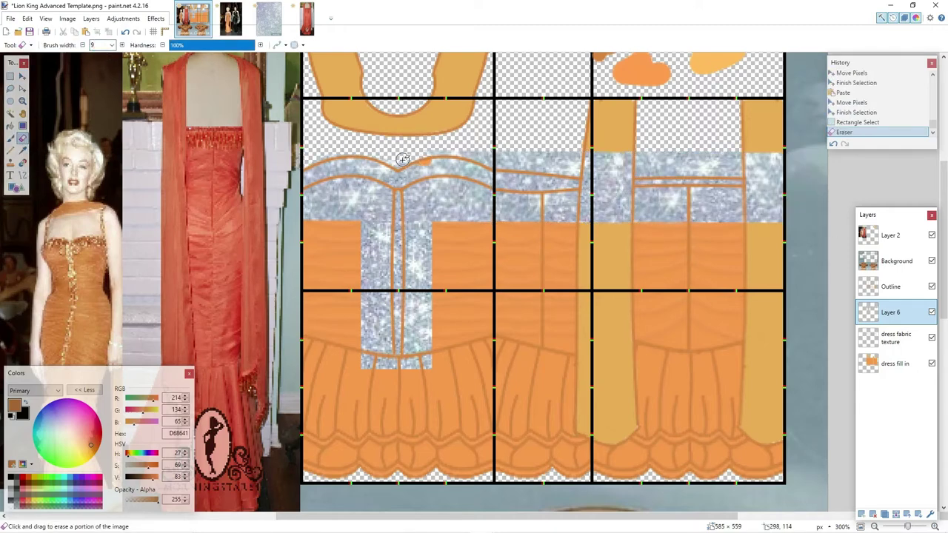
pyautogui.click(384, 155)
pyautogui.moveTo(309, 160); pyautogui.dragTo(337, 148)
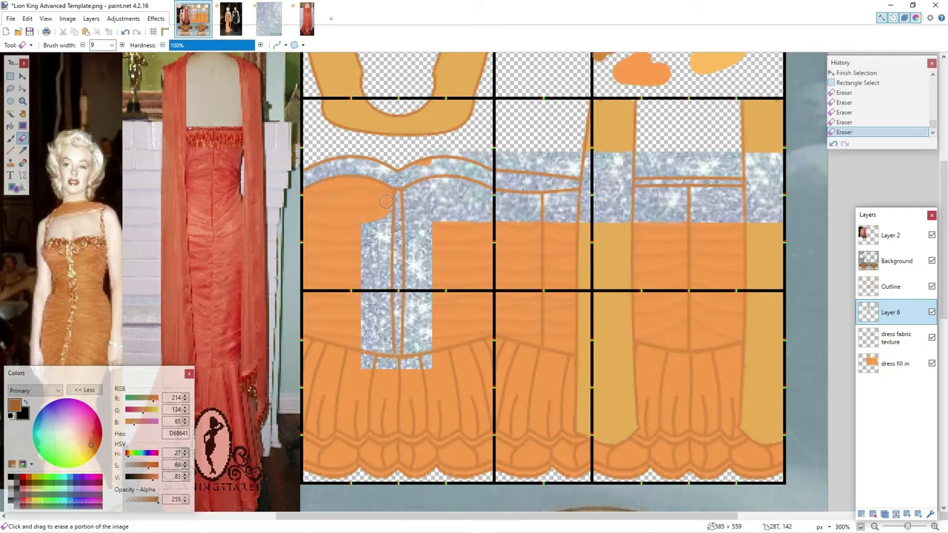
# - Erase the excess glitter to the left of the front panel's centre strip and below the strip's lower end
pyautogui.scroll(-2, 385, 202)
pyautogui.scroll(-2, 384, 220)
pyautogui.moveTo(377, 175); pyautogui.dragTo(361, 162)
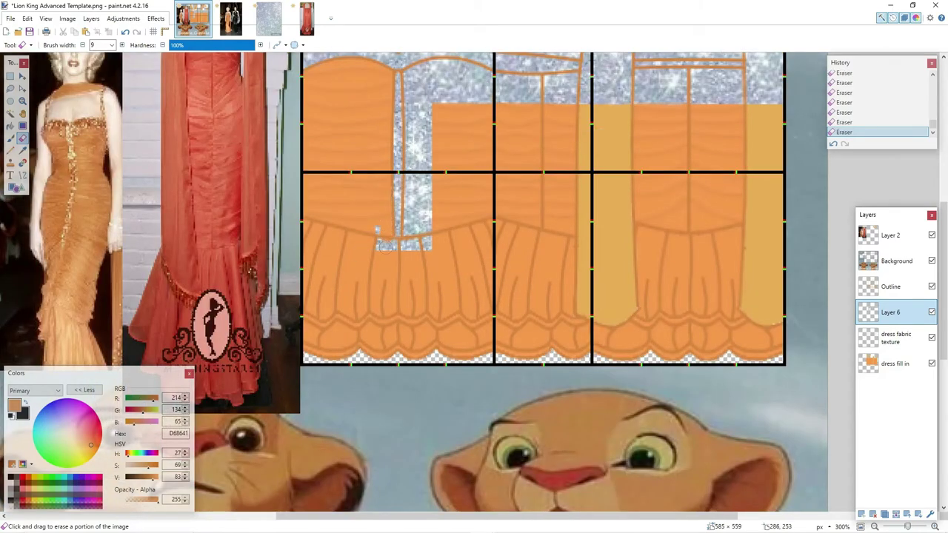
# - Erase the excess glitter around the middle panel's neckline trim, over the scarf strip, and around the right-hand panel's left-half trim
pyautogui.scroll(4, 238, 118)
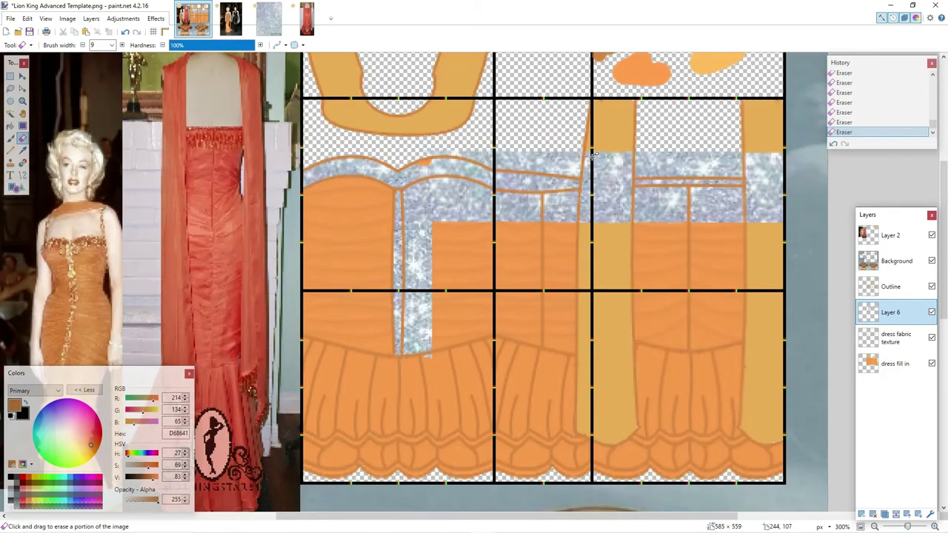
pyautogui.moveTo(584, 197); pyautogui.dragTo(501, 207)
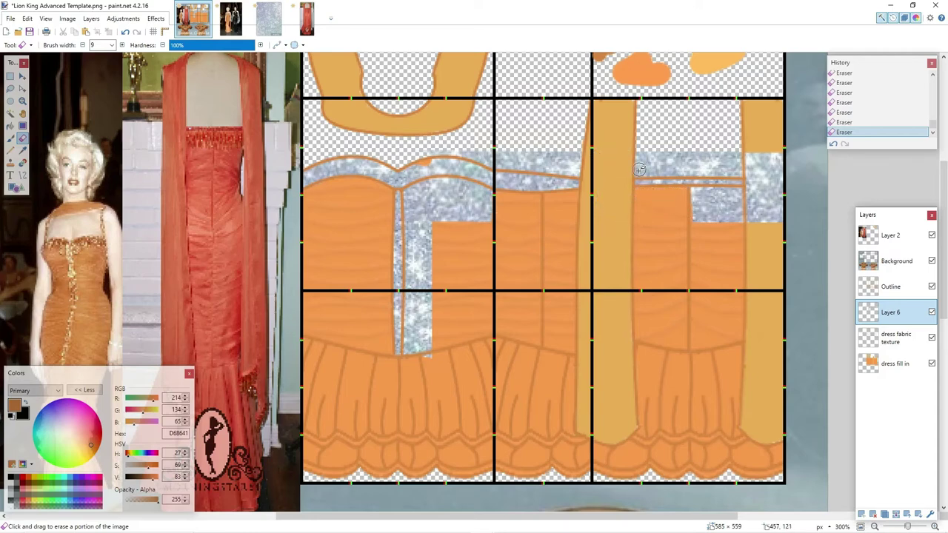
pyautogui.moveTo(639, 170); pyautogui.dragTo(638, 149)
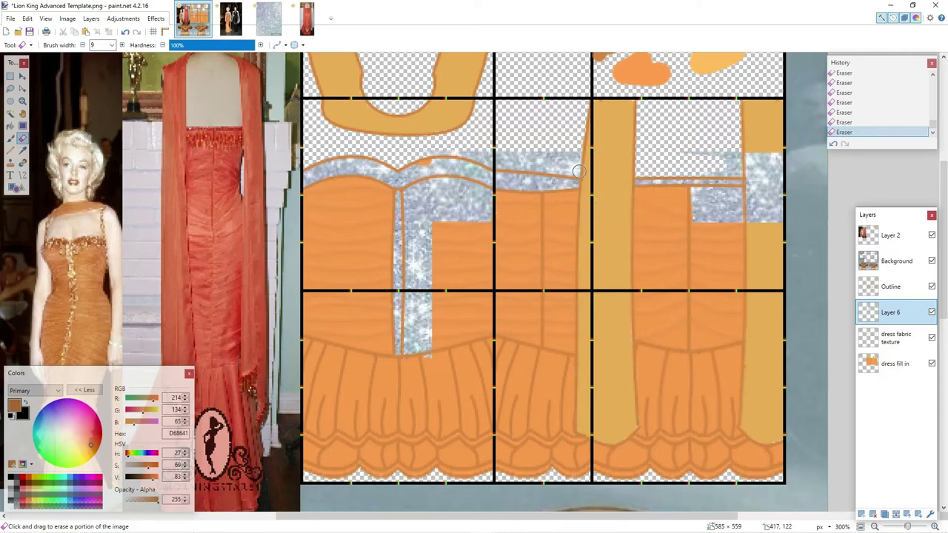
pyautogui.moveTo(578, 171); pyautogui.dragTo(553, 156)
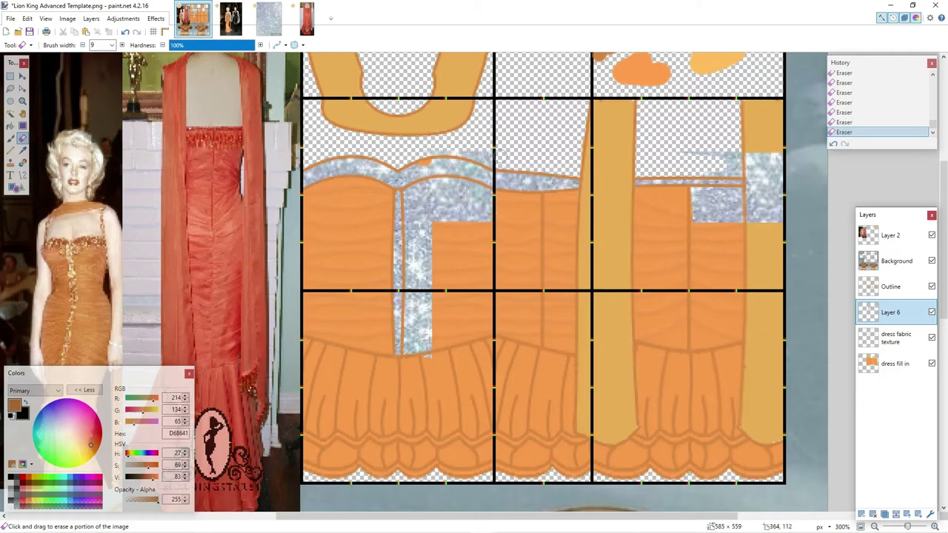
# - Copy the glitter on the front panel's left half and flip it horizontally onto the right half
pyautogui.click(11, 77)
pyautogui.moveTo(305, 99)
pyautogui.mouseDown()
pyautogui.moveTo(346, 146)
pyautogui.moveTo(330, 123)
pyautogui.mouseUp()
pyautogui.moveTo(304, 102)
pyautogui.mouseDown()
pyautogui.moveTo(360, 139)
pyautogui.moveTo(329, 120)
pyautogui.moveTo(398, 374)
pyautogui.mouseUp()
pyautogui.hotkey('ctrl', 'c')
pyautogui.hotkey('ctrl', 'v')
pyautogui.moveTo(303, 237); pyautogui.dragTo(494, 237)
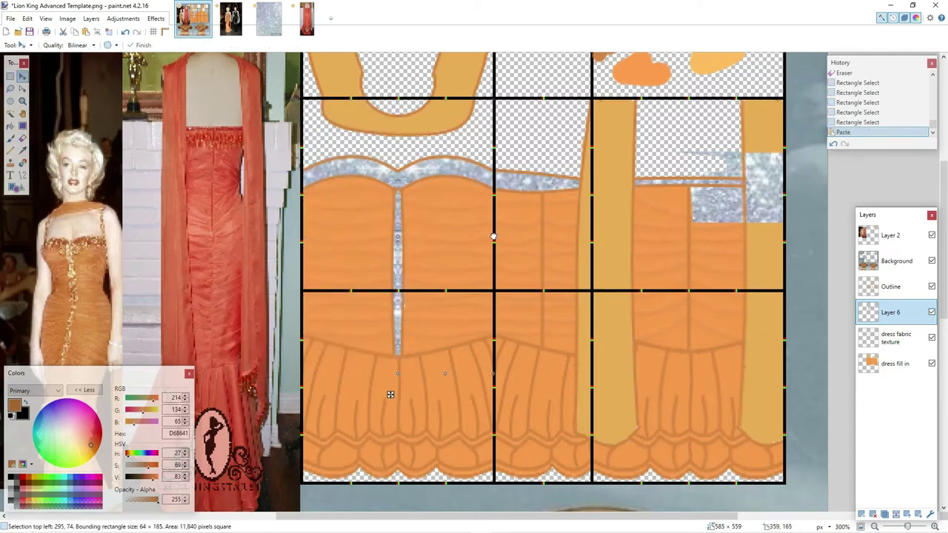
# - Mirror the right-hand panel's left-half glitter trim onto its right half, deselect, and erase the stray glitter above the trim
pyautogui.press('s')
pyautogui.moveTo(592, 100); pyautogui.dragTo(688, 290)
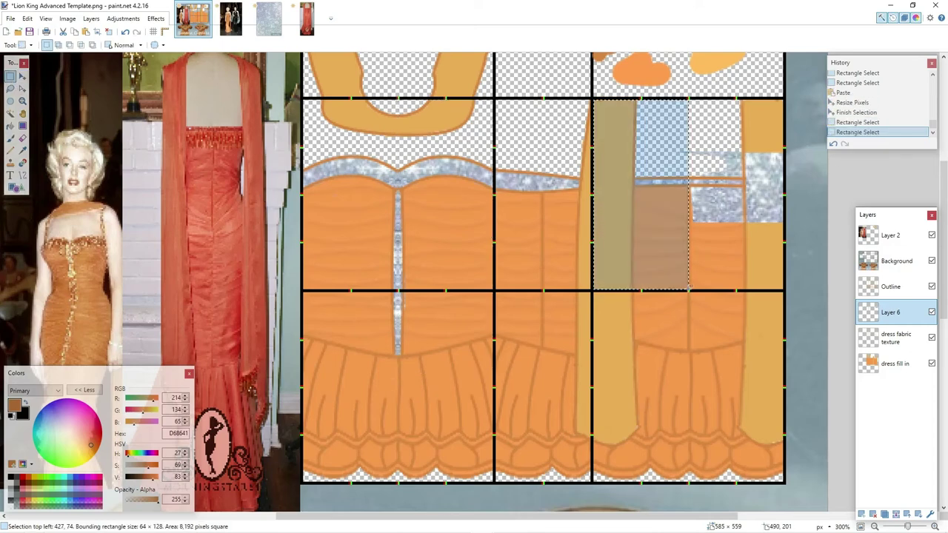
pyautogui.hotkey('ctrl', 'c')
pyautogui.hotkey('ctrl', 'v')
pyautogui.moveTo(594, 195); pyautogui.dragTo(784, 195)
pyautogui.click(10, 76)
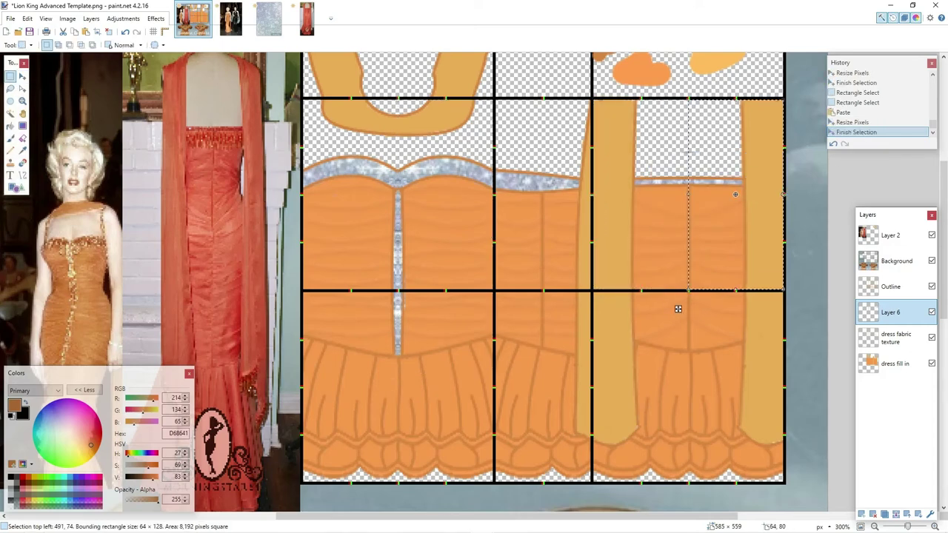
pyautogui.click(677, 309)
pyautogui.click(22, 139)
pyautogui.moveTo(686, 153); pyautogui.dragTo(661, 153)
pyautogui.click(122, 19)
pyautogui.click(145, 208)
pyautogui.moveTo(450, 260); pyautogui.dragTo(413, 265)
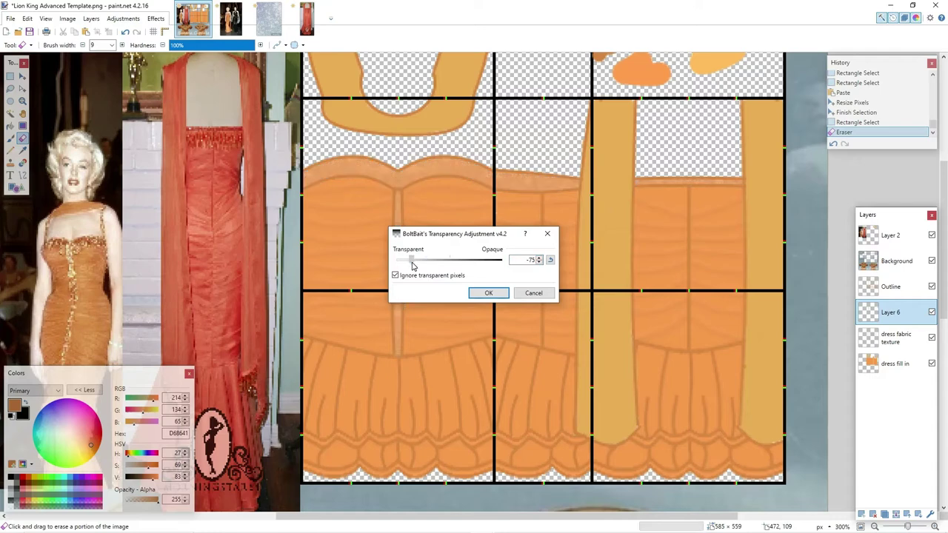
pyautogui.click(489, 292)
# - Set the glitter layer's blend mode to Overlay and its opacity to 153
pyautogui.click(931, 514)
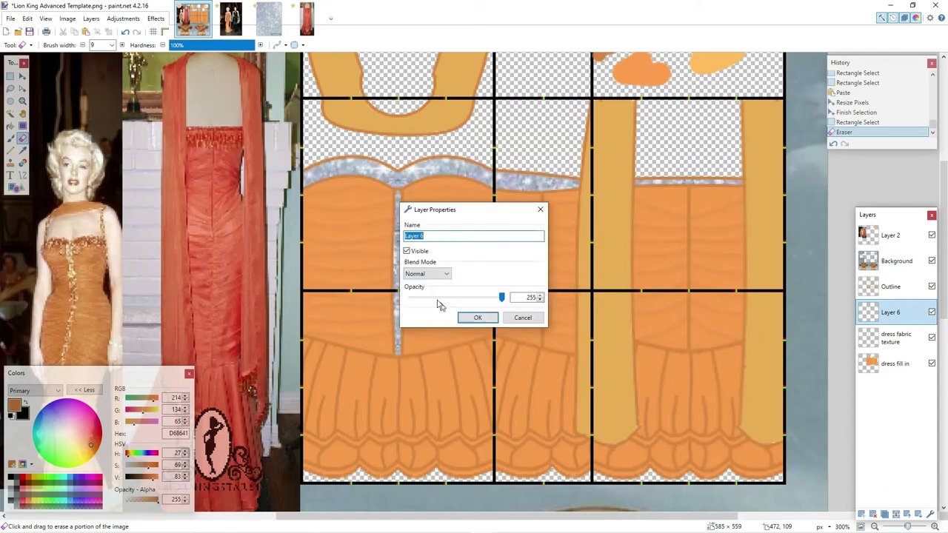
pyautogui.click(427, 273)
pyautogui.click(430, 349)
pyautogui.moveTo(483, 299); pyautogui.dragTo(465, 297)
pyautogui.click(478, 318)
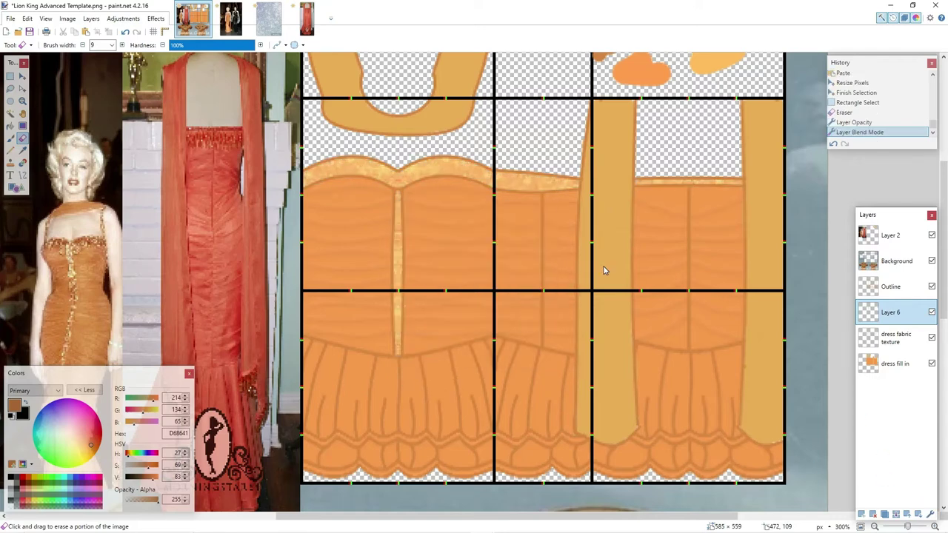
# - Sample the light yellow-orange swatch on Layer 2 as the primary colour and shift it to FFAD3A
pyautogui.scroll(-3, 604, 267)
pyautogui.scroll(2, 604, 266)
pyautogui.scroll(3, 604, 267)
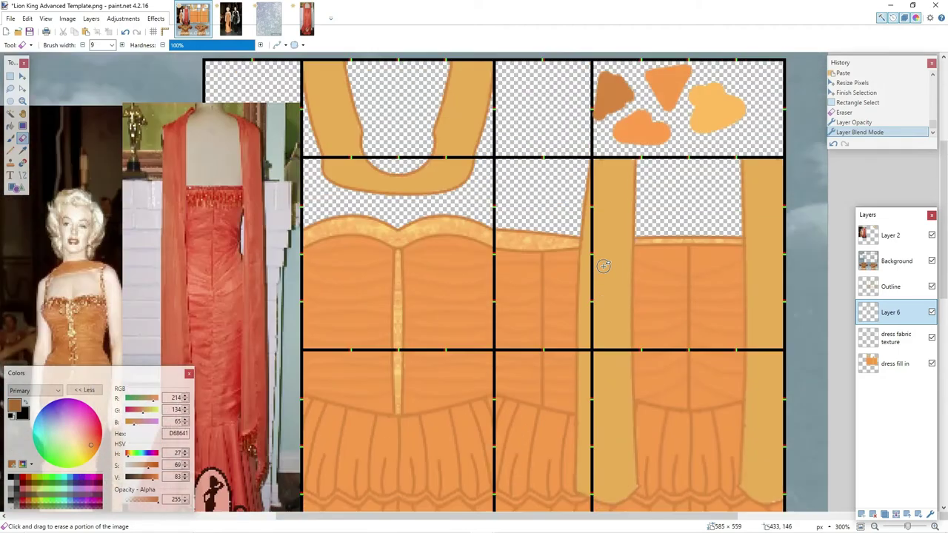
pyautogui.click(22, 150)
pyautogui.click(892, 236)
pyautogui.click(716, 169)
pyautogui.click(10, 138)
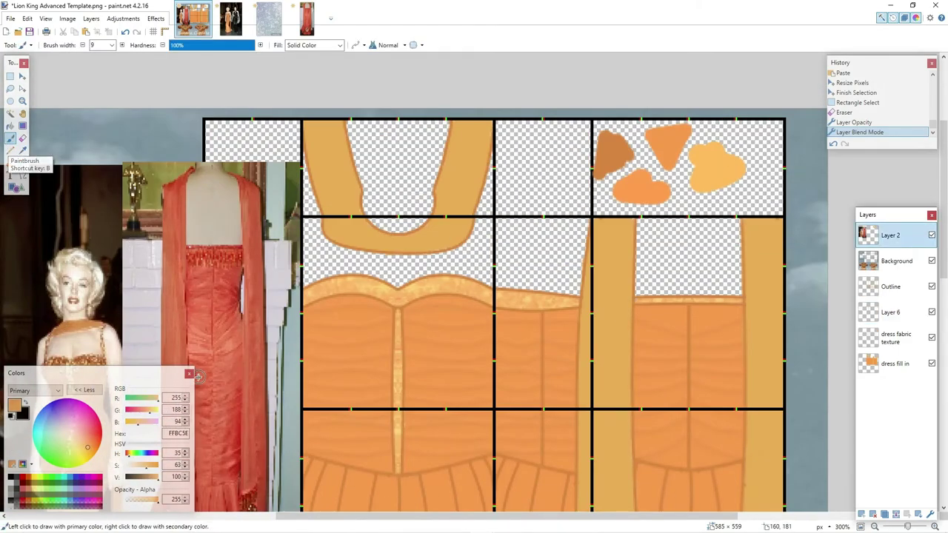
pyautogui.click(91, 449)
# - Rename the glitter layer as "sparkle"
pyautogui.scroll(-3, 629, 411)
pyautogui.click(891, 312)
pyautogui.click(932, 517)
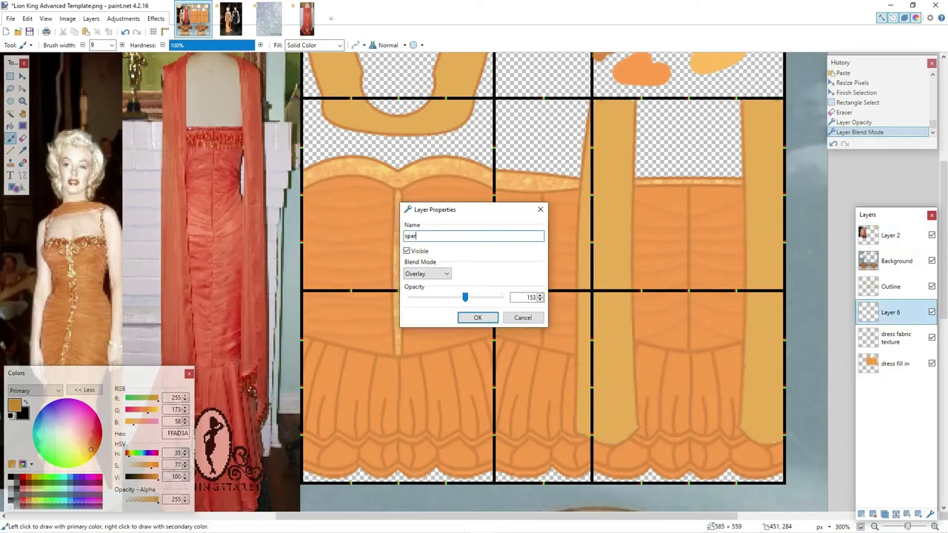
pyautogui.write('sparkle')
pyautogui.press('Return')
# - Add a new layer above sparkle, and set the paintbrush colour to C4793C by sampling and darkening the brown swatch on Layer 2
pyautogui.click(861, 514)
pyautogui.click(22, 150)
pyautogui.click(892, 236)
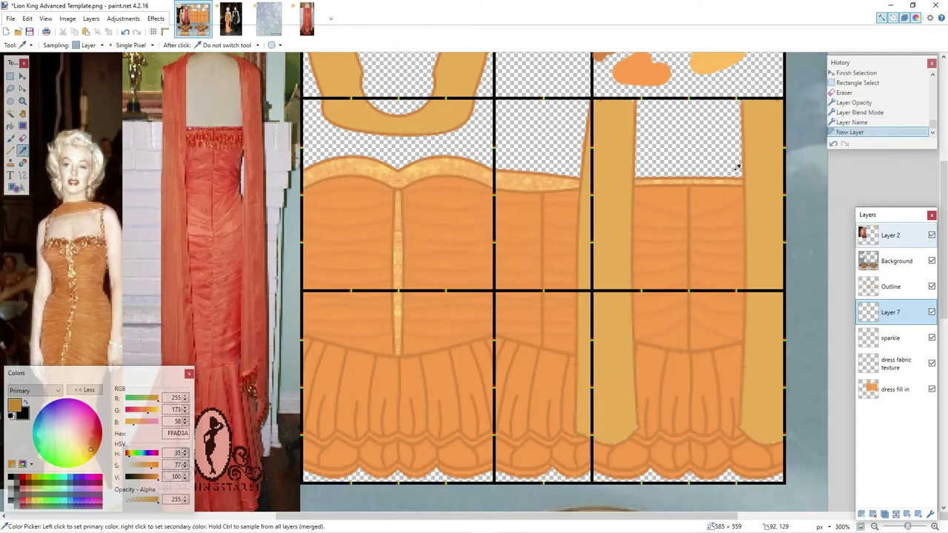
pyautogui.scroll(3, 733, 167)
pyautogui.click(613, 157)
pyautogui.click(10, 139)
pyautogui.click(151, 479)
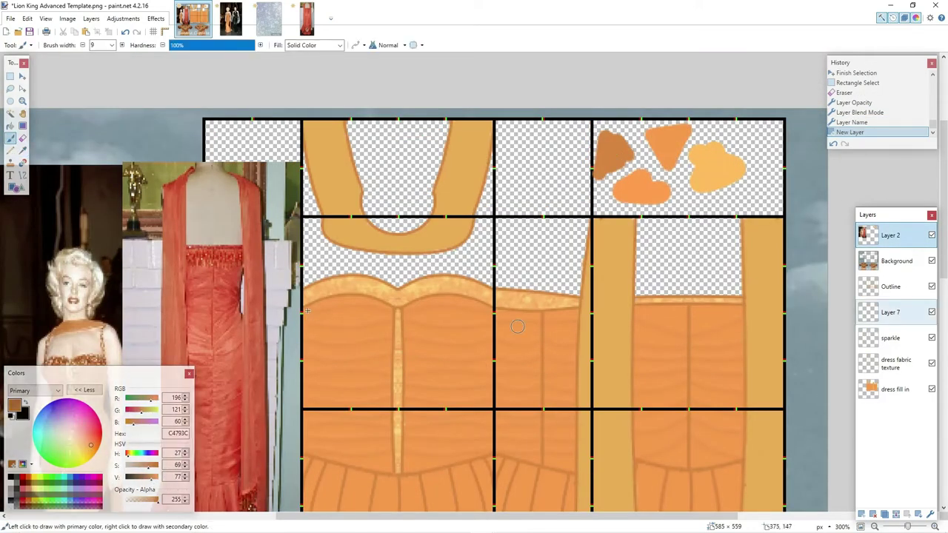
pyautogui.click(871, 314)
pyautogui.scroll(-3, 309, 324)
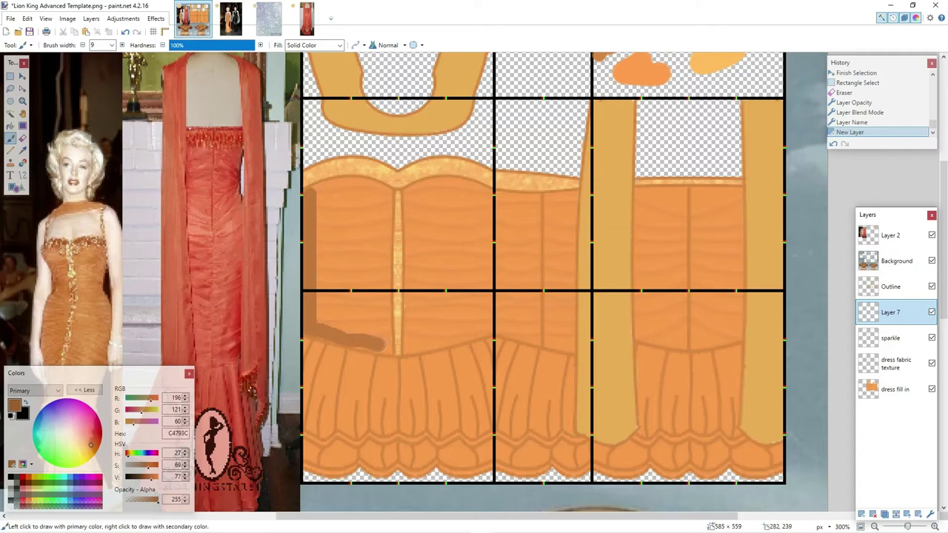
# - Paint brown shading around the edges and waist of the front bodice's left half, and move its layer beneath dress fabric texture
pyautogui.moveTo(358, 343); pyautogui.dragTo(321, 334)
pyautogui.moveTo(894, 313); pyautogui.dragTo(897, 366)
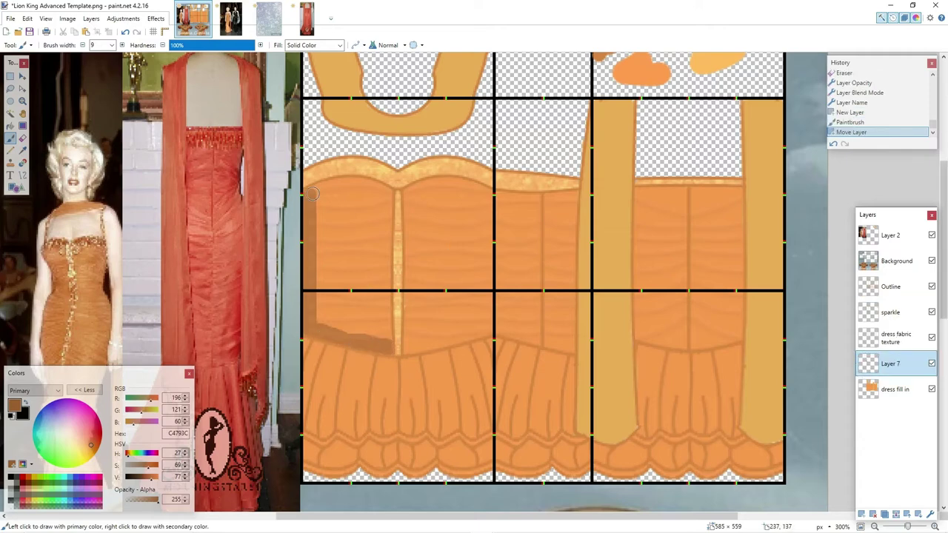
pyautogui.moveTo(313, 194); pyautogui.dragTo(388, 194)
pyautogui.moveTo(387, 197); pyautogui.dragTo(314, 194)
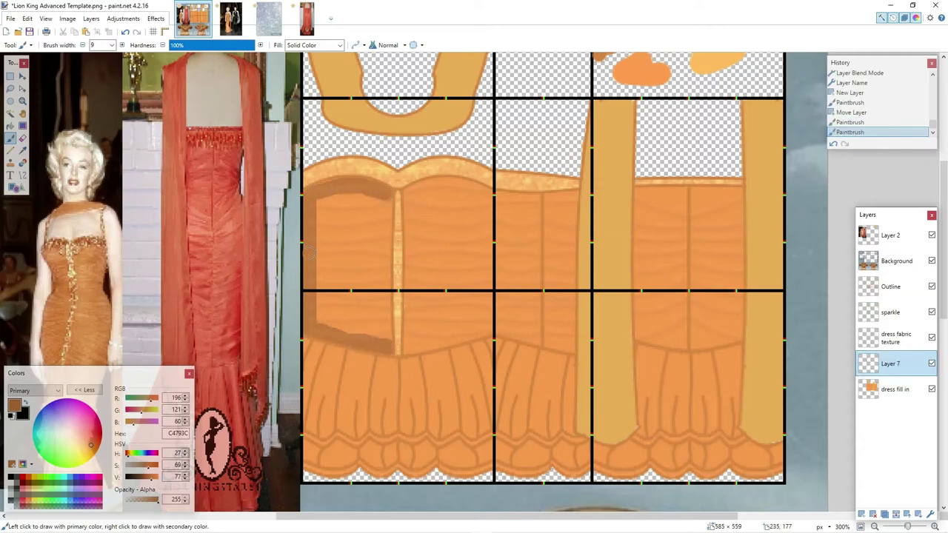
pyautogui.moveTo(306, 278); pyautogui.dragTo(306, 288)
pyautogui.scroll(-2, 385, 194)
pyautogui.moveTo(386, 136); pyautogui.dragTo(387, 217)
pyautogui.moveTo(351, 141); pyautogui.dragTo(316, 153)
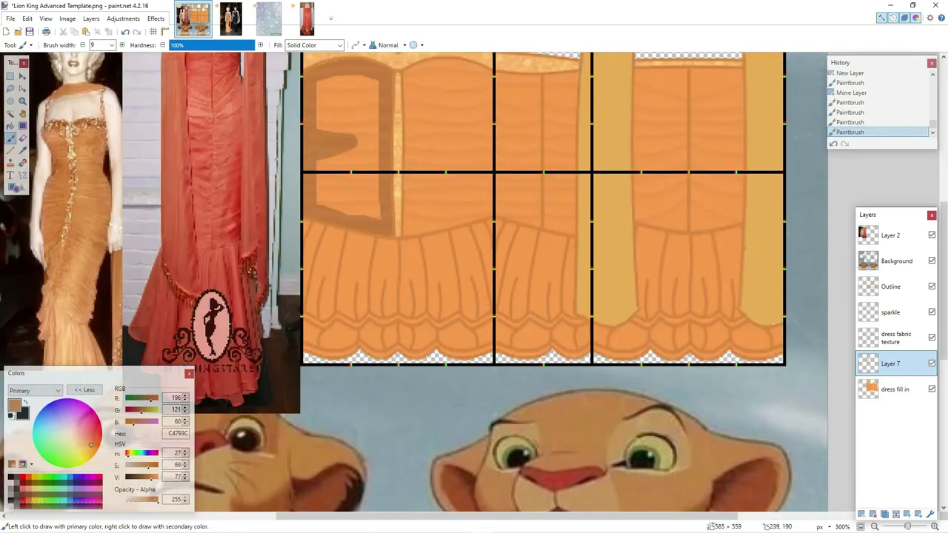
# - Copy the shading on the front panel's left half, flip it horizontally onto the right half, and deselect
pyautogui.scroll(2, 315, 153)
pyautogui.click(11, 77)
pyautogui.press('s')
pyautogui.moveTo(302, 99); pyautogui.dragTo(399, 468)
pyautogui.hotkey('ctrl', 'c')
pyautogui.hotkey('ctrl', 'v')
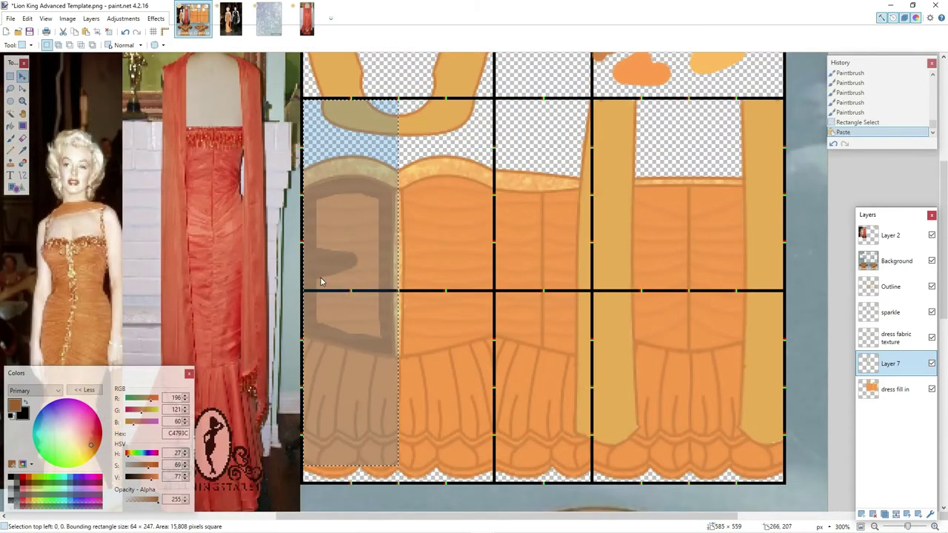
pyautogui.moveTo(303, 283); pyautogui.dragTo(492, 284)
pyautogui.click(10, 76)
pyautogui.click(43, 108)
# - Paint brown shading along the edges and centre seam of the middle panel's bodice, undoing and redoing stray strokes
pyautogui.click(10, 139)
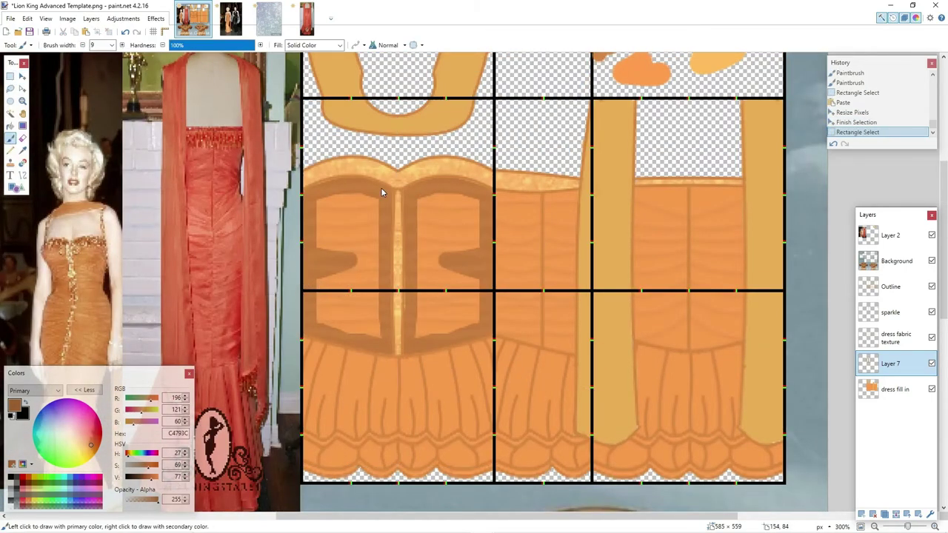
pyautogui.moveTo(500, 199); pyautogui.dragTo(584, 199)
pyautogui.hotkey('ctrl', 'z')
pyautogui.scroll(-3, 503, 207)
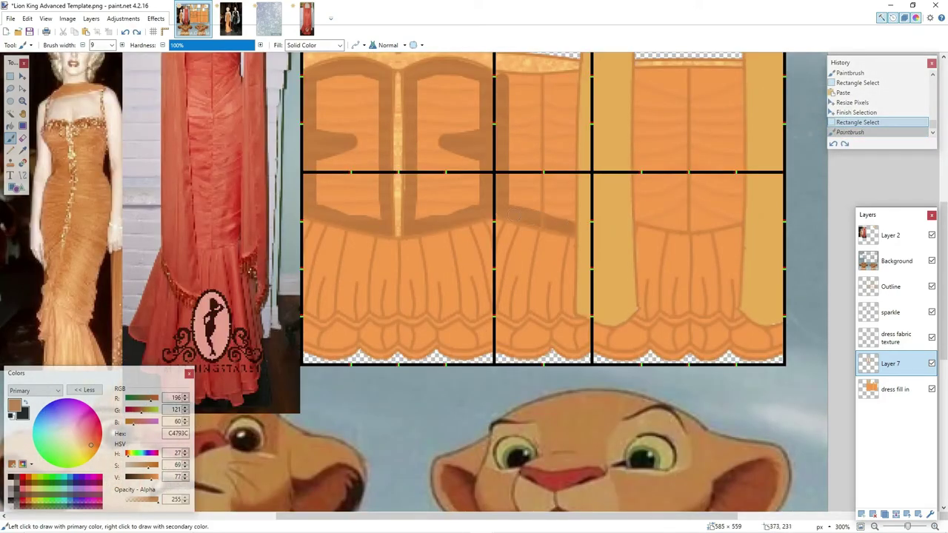
pyautogui.moveTo(504, 79)
pyautogui.mouseDown()
pyautogui.moveTo(555, 78)
pyautogui.moveTo(514, 79)
pyautogui.mouseUp()
pyautogui.hotkey('ctrl', 'z')
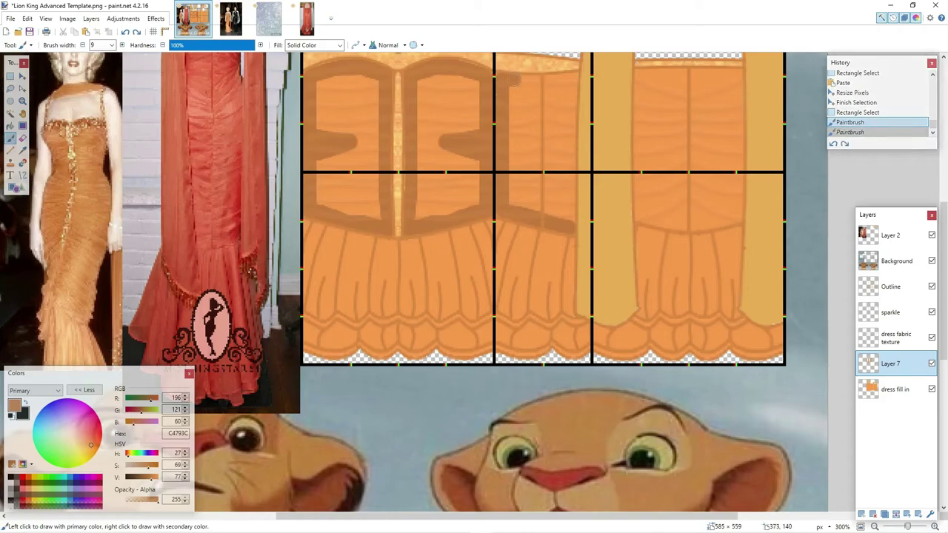
pyautogui.scroll(-2, 569, 93)
pyautogui.moveTo(570, 91); pyautogui.dragTo(570, 102)
pyautogui.scroll(3, 563, 111)
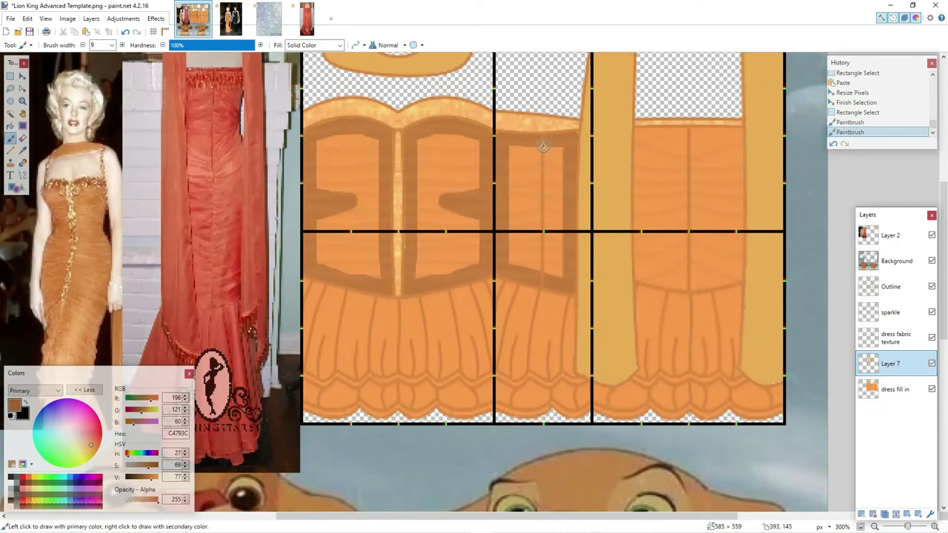
pyautogui.moveTo(542, 144); pyautogui.dragTo(542, 148)
pyautogui.scroll(-2, 543, 145)
pyautogui.scroll(3, 559, 149)
# - Outline the left half of the right-hand panel's bodice with brown shading, and mirror a copy onto its right half
pyautogui.scroll(-3, 640, 192)
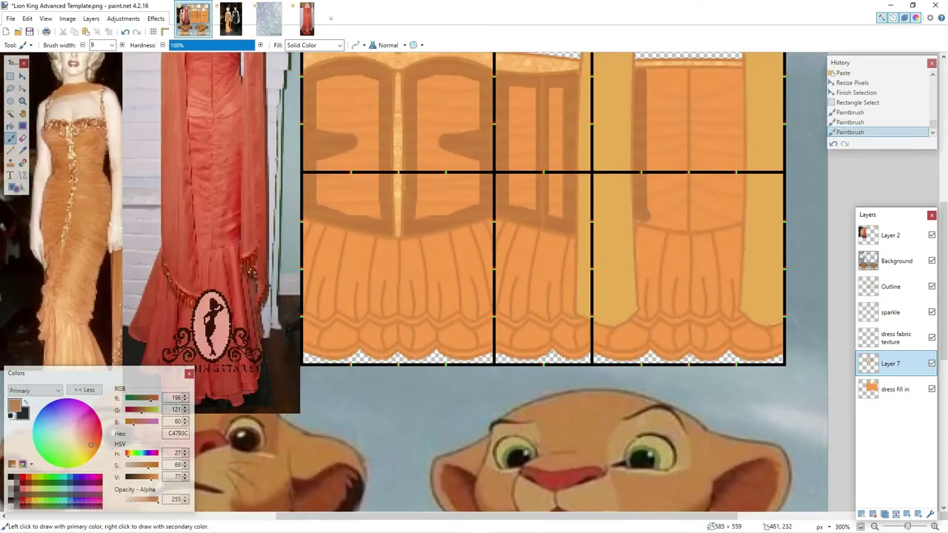
pyautogui.moveTo(643, 215); pyautogui.dragTo(646, 192)
pyautogui.scroll(3, 681, 226)
pyautogui.click(12, 77)
pyautogui.moveTo(593, 100); pyautogui.dragTo(690, 375)
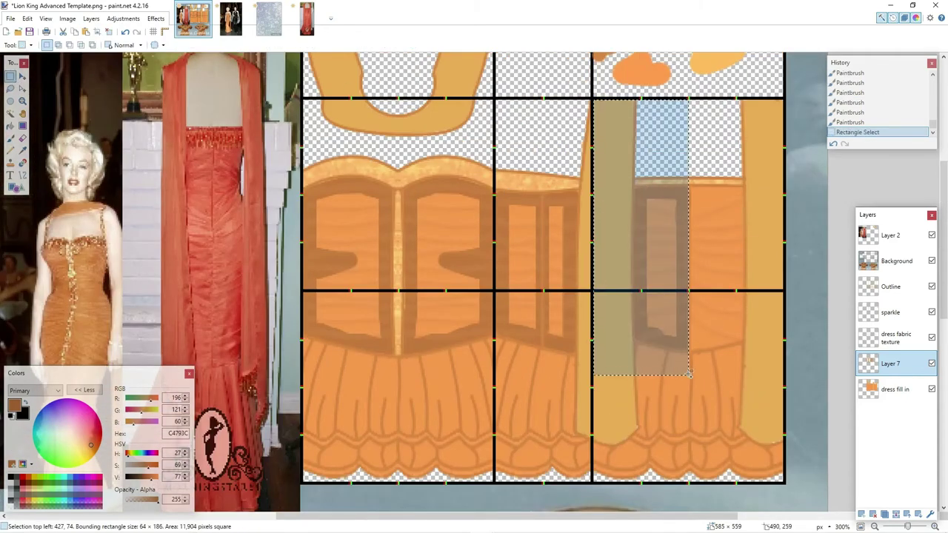
pyautogui.hotkey('ctrl', 'c')
pyautogui.hotkey('ctrl', 'v')
pyautogui.moveTo(593, 239); pyautogui.dragTo(785, 241)
pyautogui.click(10, 77)
pyautogui.click(243, 120)
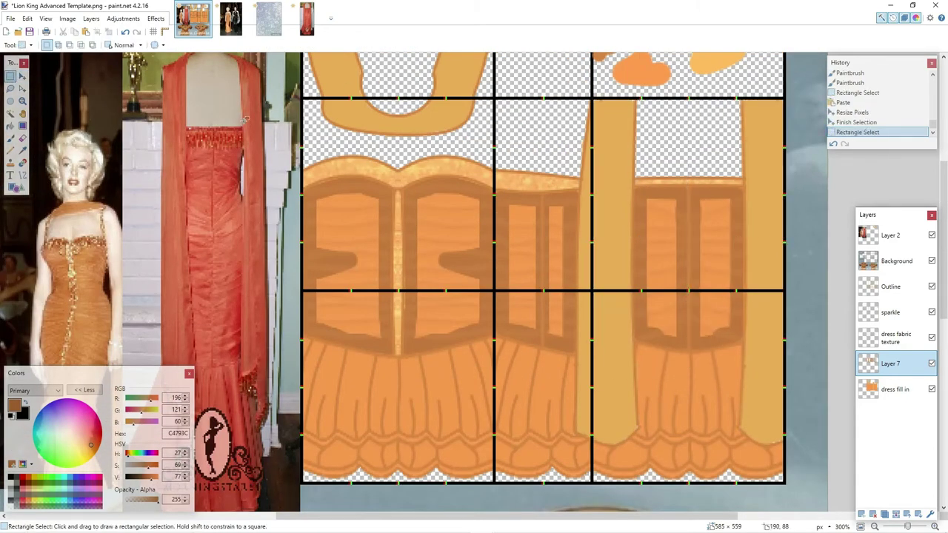
# - Apply a Gaussian Blur with an increased radius to the bodice shading on Layer 7
pyautogui.click(155, 19)
pyautogui.moveTo(172, 69)
pyautogui.click(289, 85)
pyautogui.click(540, 264)
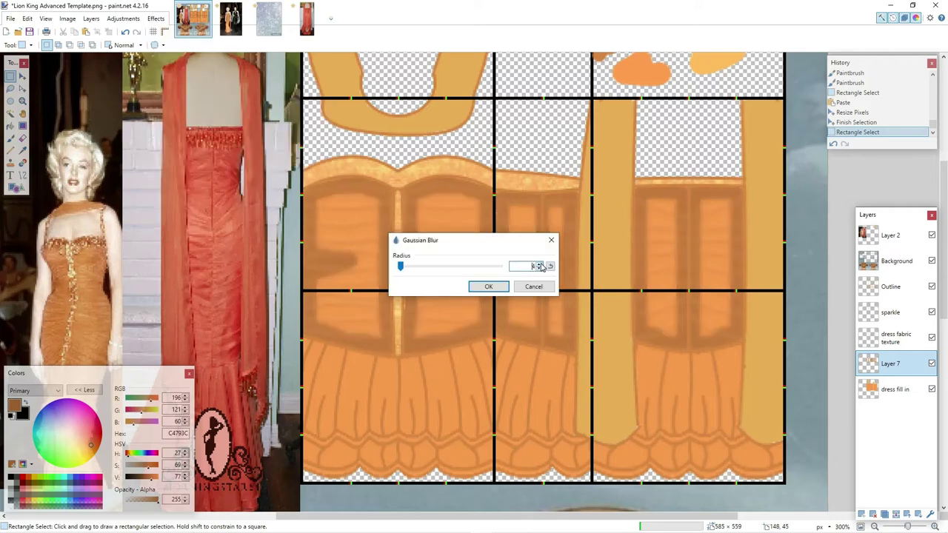
pyautogui.click(540, 264)
pyautogui.click(488, 286)
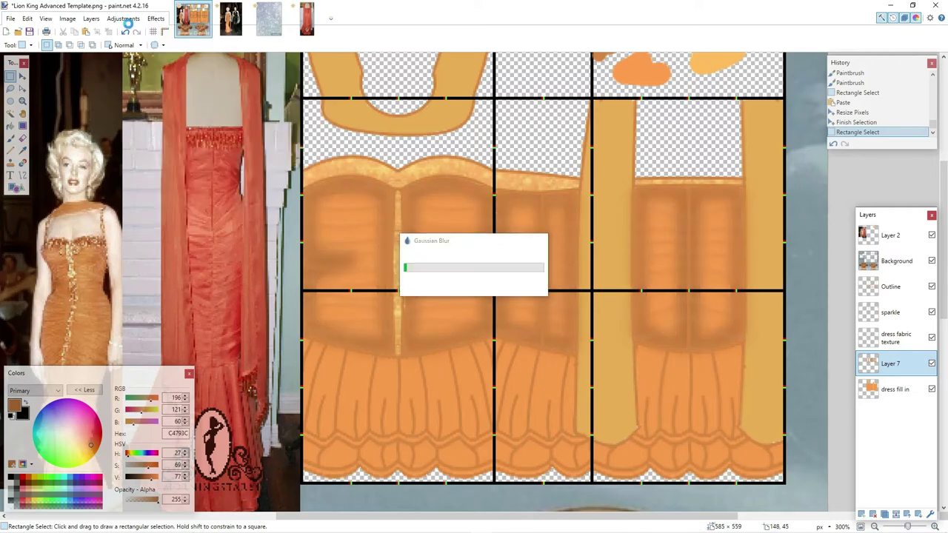
# - Make the blurred bodice shading more transparent with the Transparency adjustment, ignoring transparent pixels
pyautogui.click(123, 18)
pyautogui.click(178, 211)
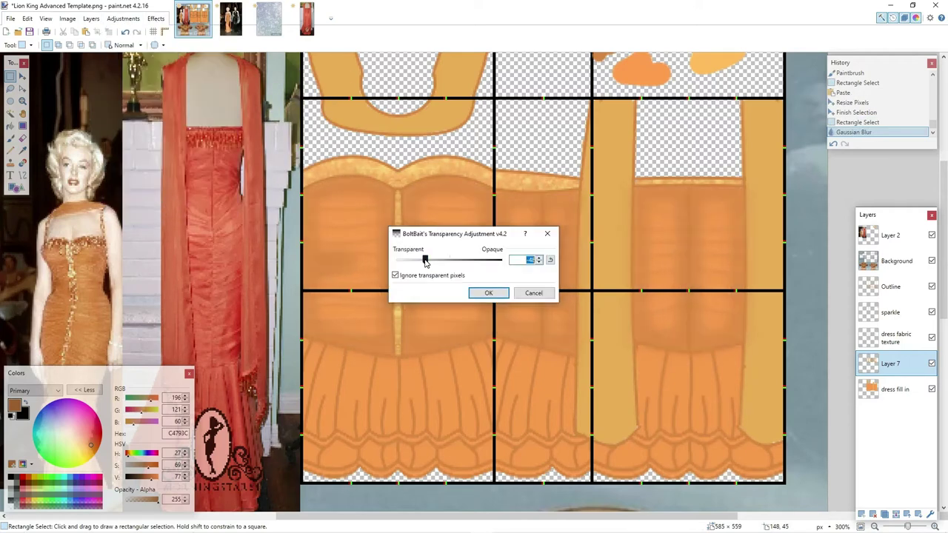
pyautogui.click(486, 295)
# - Adjust the lightness of the bodice shading with Hue / Saturation
pyautogui.click(120, 19)
pyautogui.click(143, 127)
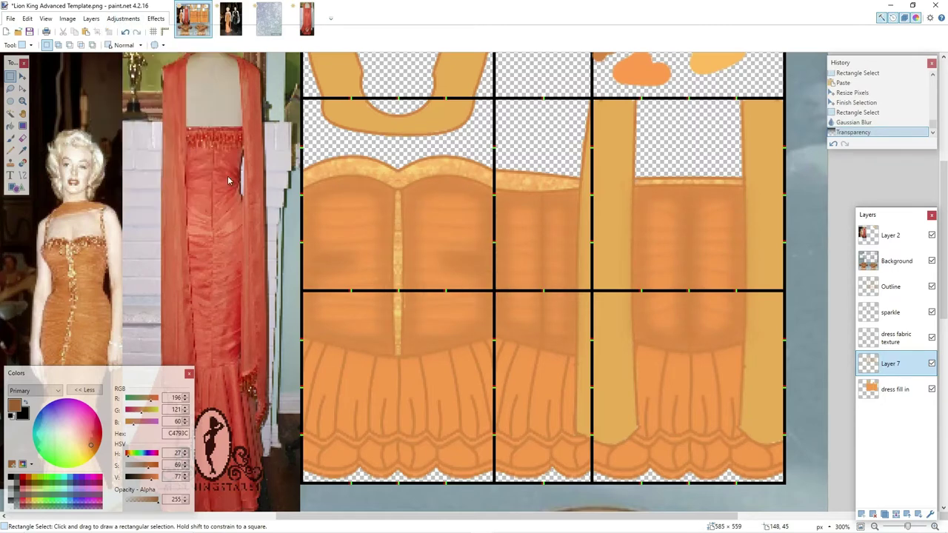
pyautogui.moveTo(450, 290)
pyautogui.mouseDown()
pyautogui.moveTo(499, 292)
pyautogui.moveTo(440, 290)
pyautogui.moveTo(451, 296)
pyautogui.mouseUp()
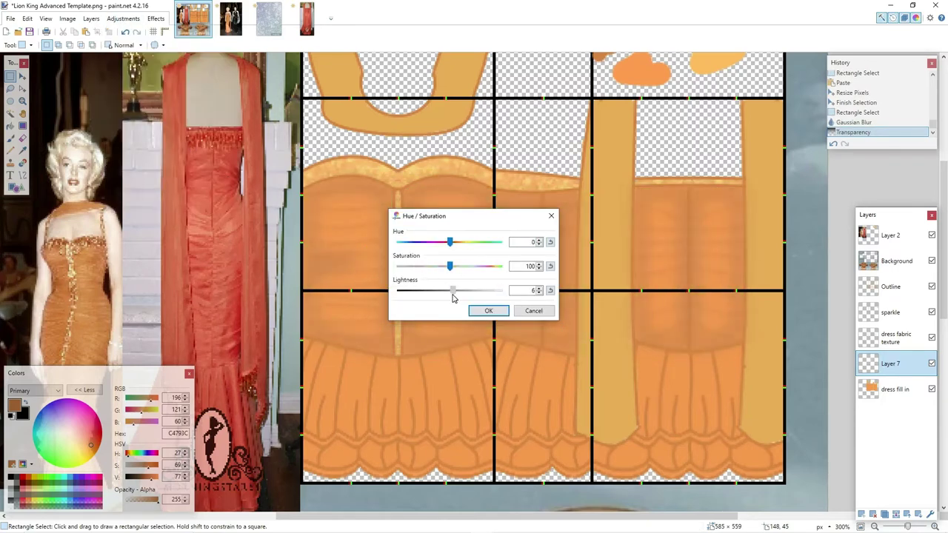
pyautogui.moveTo(458, 216); pyautogui.dragTo(185, 229)
pyautogui.click(214, 323)
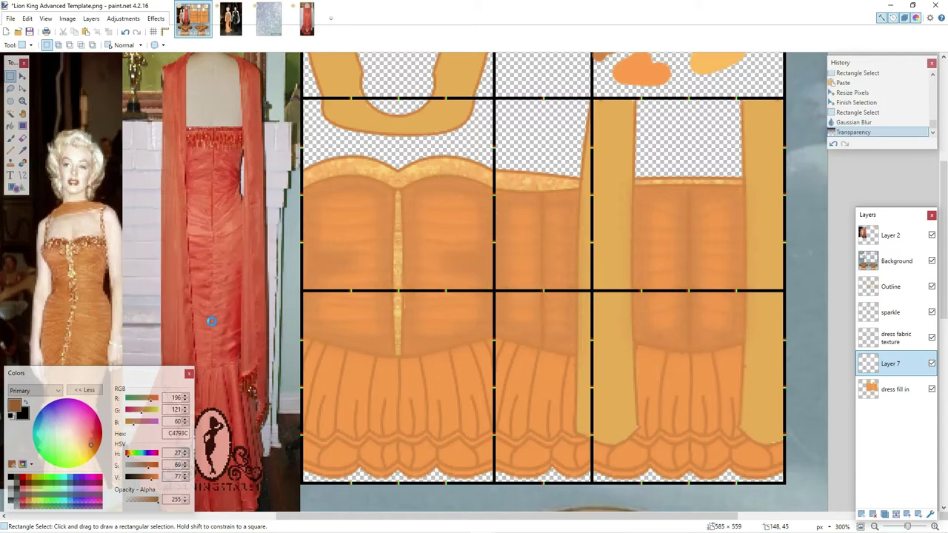
# - Rename Layer 7 as "torso shading"
pyautogui.press('F4')
pyautogui.press('Return')
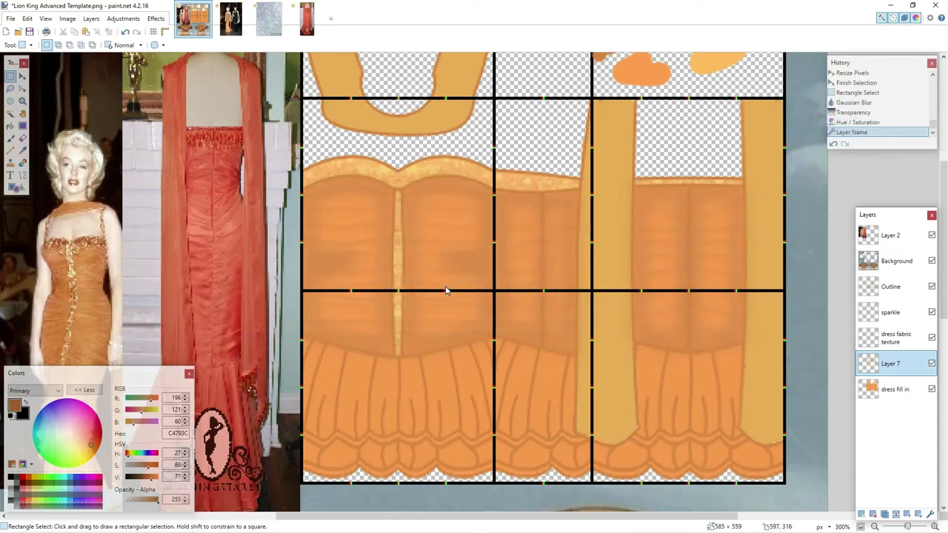
pyautogui.scroll(-4, 447, 286)
pyautogui.scroll(4, 447, 286)
pyautogui.scroll(-1, 465, 273)
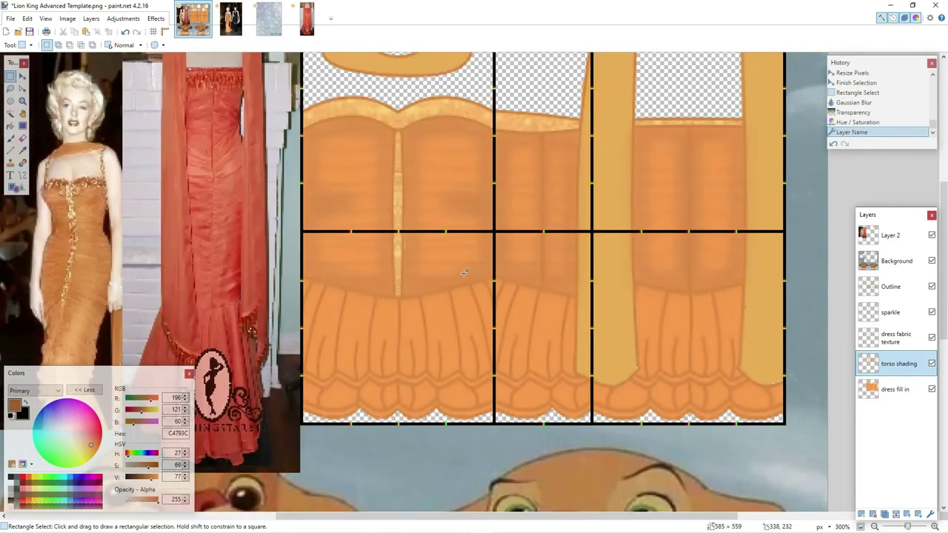
# - Add a new layer above torso shading and set a 12-pixel paintbrush to the golden-yellow swatch colour (FFBC5E) from Layer 2
pyautogui.click(861, 514)
pyautogui.scroll(5, 638, 430)
pyautogui.scroll(-3, 639, 430)
pyautogui.click(22, 151)
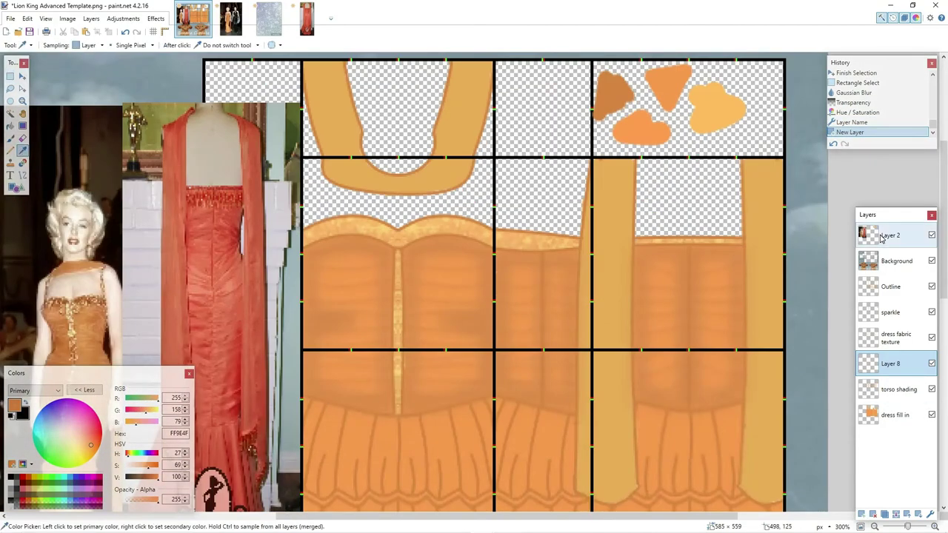
pyautogui.click(882, 237)
pyautogui.click(717, 114)
pyautogui.click(11, 139)
pyautogui.click(892, 366)
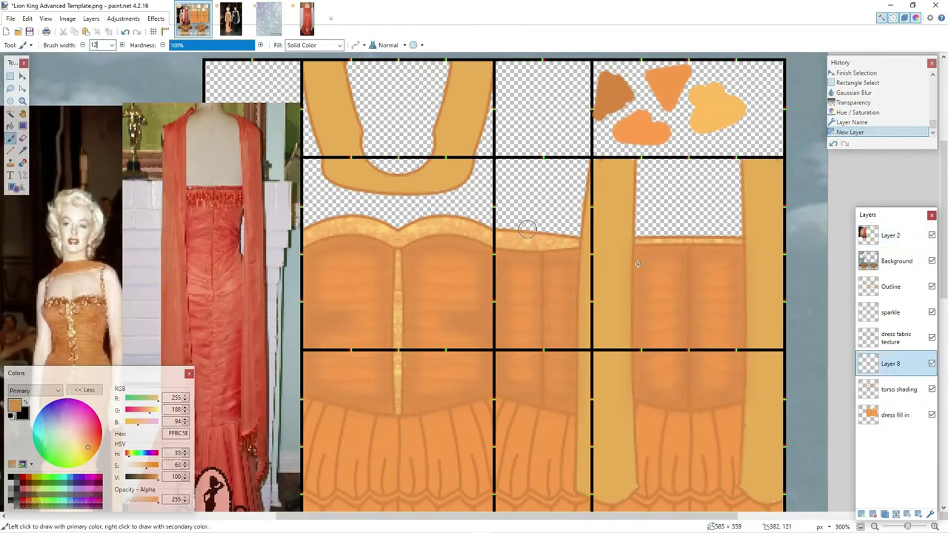
# - Paint wavy highlight patches on Layer 8 over the front bodice's left half, both side torso sections and the back torso's left half
pyautogui.scroll(-2, 660, 268)
pyautogui.moveTo(660, 271); pyautogui.dragTo(659, 188)
pyautogui.hotkey('ctrl', 'z')
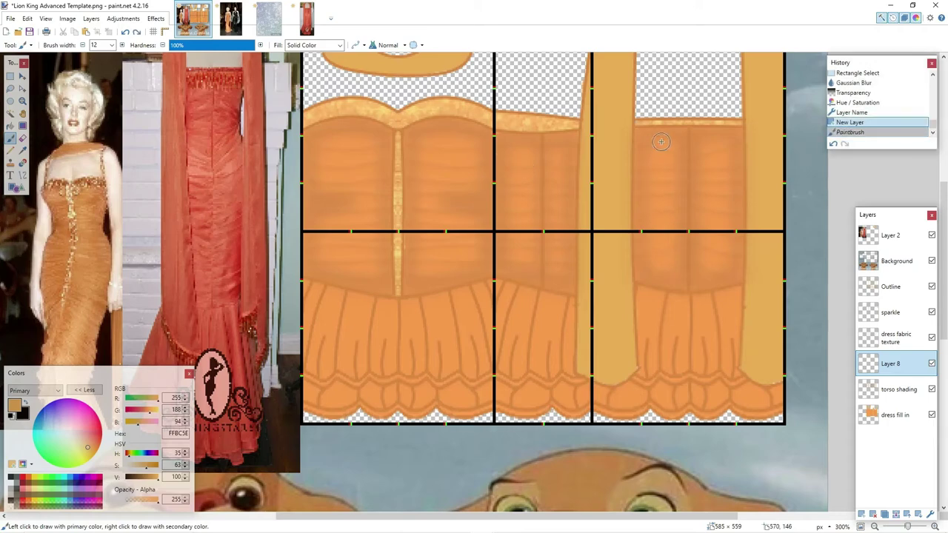
pyautogui.moveTo(661, 146); pyautogui.dragTo(658, 157)
pyautogui.moveTo(659, 233); pyautogui.dragTo(658, 260)
pyautogui.moveTo(323, 151); pyautogui.dragTo(365, 163)
pyautogui.moveTo(332, 246)
pyautogui.mouseDown()
pyautogui.moveTo(357, 256)
pyautogui.moveTo(358, 237)
pyautogui.moveTo(327, 244)
pyautogui.mouseUp()
pyautogui.moveTo(522, 157); pyautogui.dragTo(520, 276)
pyautogui.scroll(-2, 647, 139)
pyautogui.hotkey('ctrl', 'z')
pyautogui.scroll(2, 648, 138)
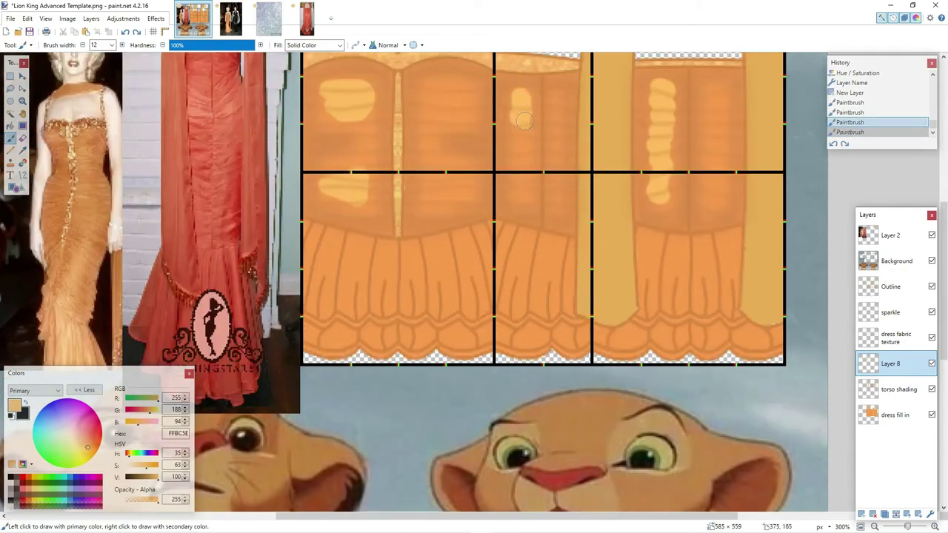
pyautogui.moveTo(516, 165)
pyautogui.mouseDown()
pyautogui.moveTo(523, 194)
pyautogui.moveTo(561, 111)
pyautogui.moveTo(555, 206)
pyautogui.mouseUp()
pyautogui.scroll(3, 554, 206)
# - Copy the highlights from the front bodice's left half and mirror them onto its right half
pyautogui.press('s')
pyautogui.moveTo(303, 101); pyautogui.dragTo(399, 355)
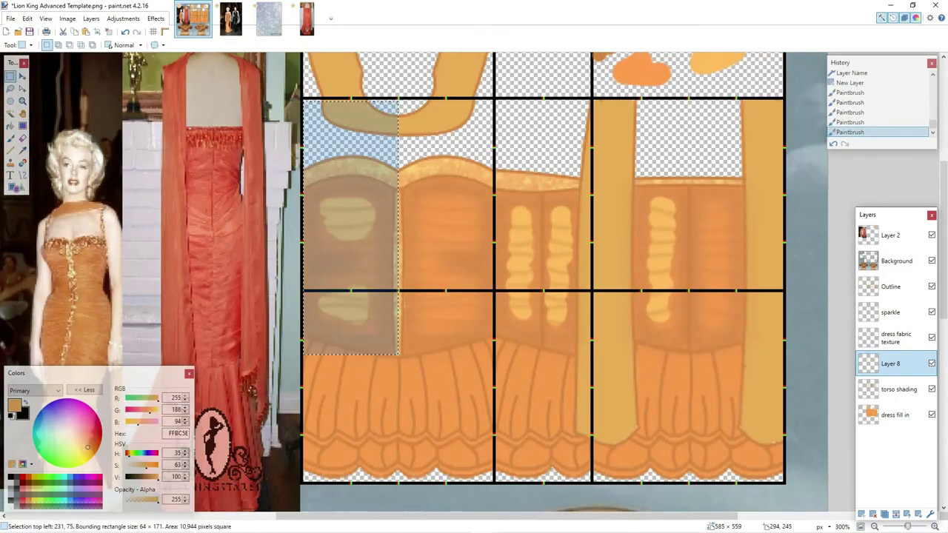
pyautogui.hotkey('ctrl', 'v')
pyautogui.moveTo(303, 229); pyautogui.dragTo(494, 230)
# - Copy the highlight from the back torso's left half, mirror it onto the right half and deselect
pyautogui.press('s')
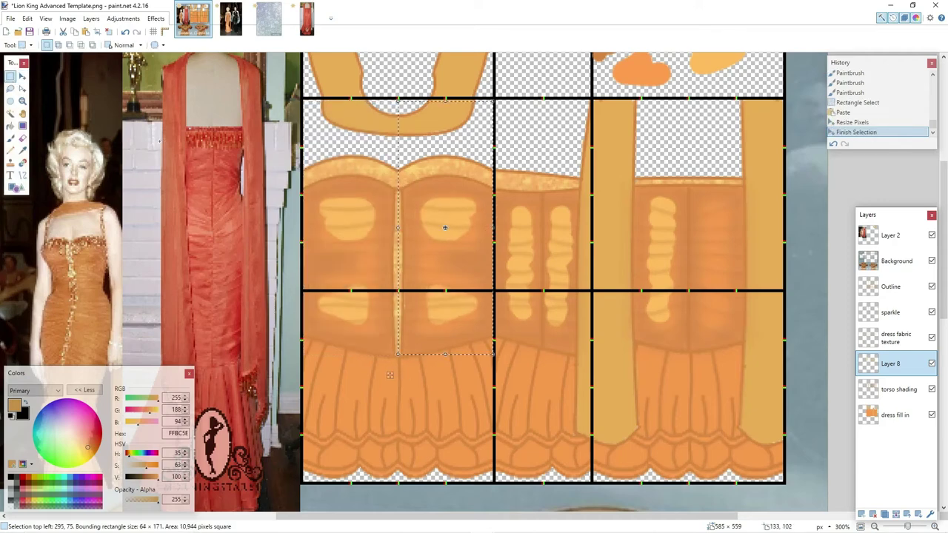
pyautogui.moveTo(593, 99); pyautogui.dragTo(688, 341)
pyautogui.hotkey('ctrl', 'c')
pyautogui.hotkey('ctrl', 'v')
pyautogui.moveTo(593, 222); pyautogui.dragTo(783, 223)
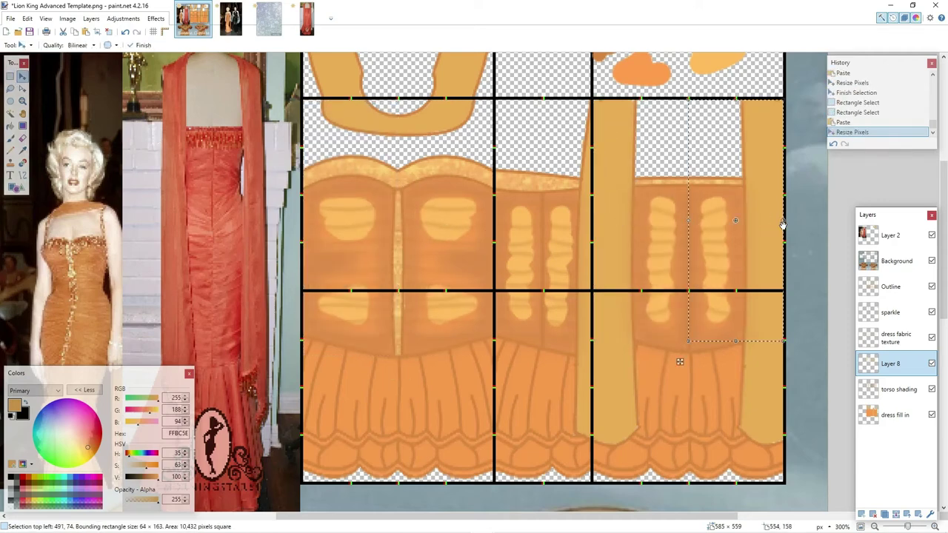
pyautogui.click(11, 76)
pyautogui.click(736, 220)
# - Apply a Gaussian Blur with a radius of 12 to the torso highlights on Layer 8
pyautogui.click(152, 17)
pyautogui.moveTo(222, 71)
pyautogui.click(289, 80)
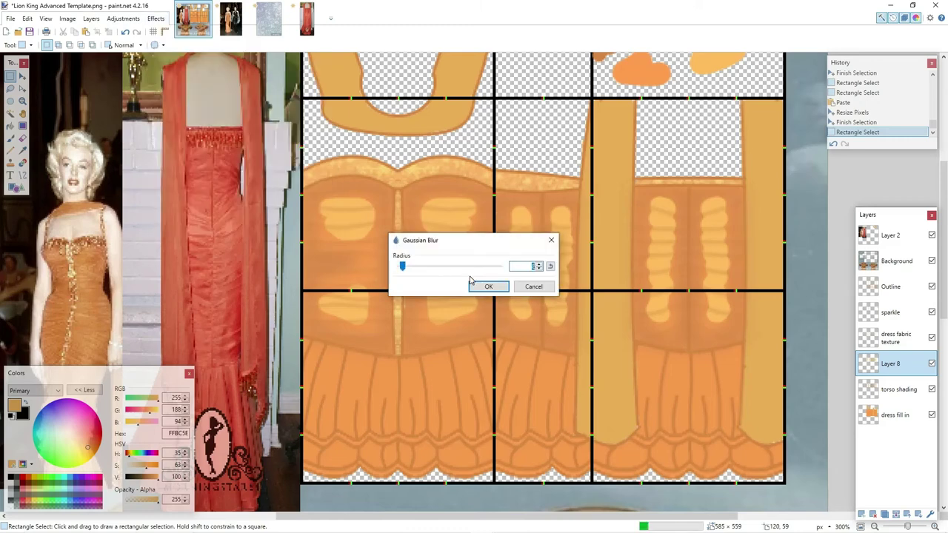
pyautogui.write('16')
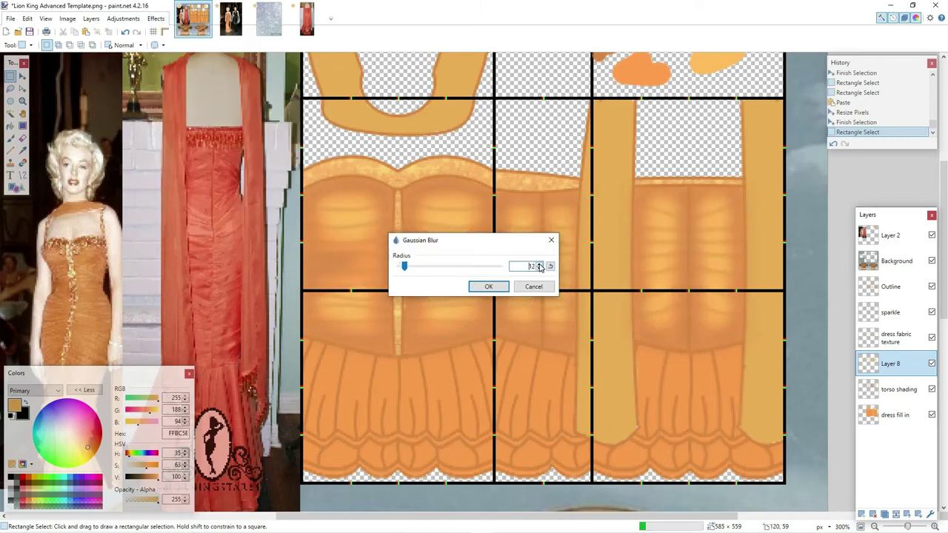
pyautogui.click(489, 288)
# - Make the blurred highlights more transparent with a Transparency adjustment of -38, ignoring transparent pixels
pyautogui.click(123, 17)
pyautogui.click(137, 210)
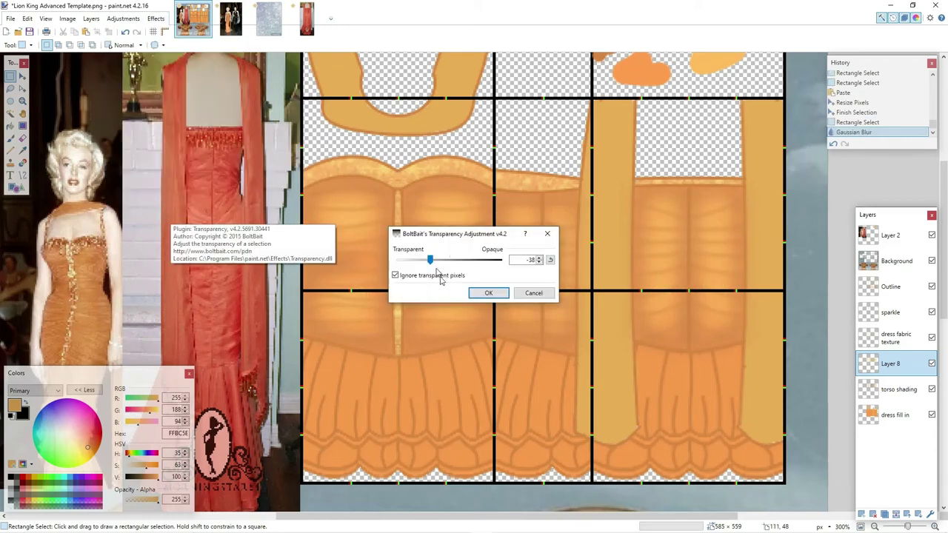
pyautogui.click(489, 293)
# - Rename Layer 8 as "torso highlight"
pyautogui.scroll(-3, 575, 327)
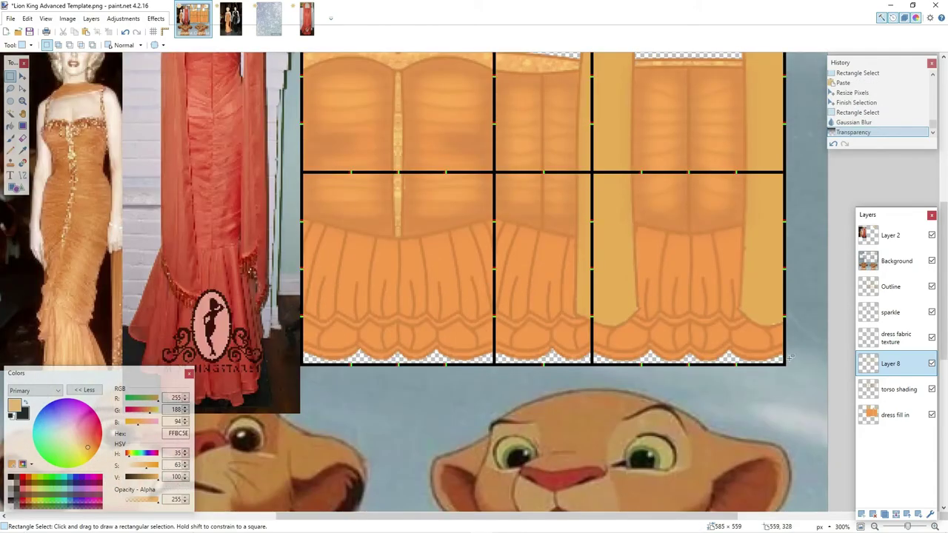
pyautogui.press('F4')
pyautogui.write('torso highlight')
pyautogui.press('Return')
pyautogui.scroll(2, 576, 327)
pyautogui.scroll(-2, 575, 324)
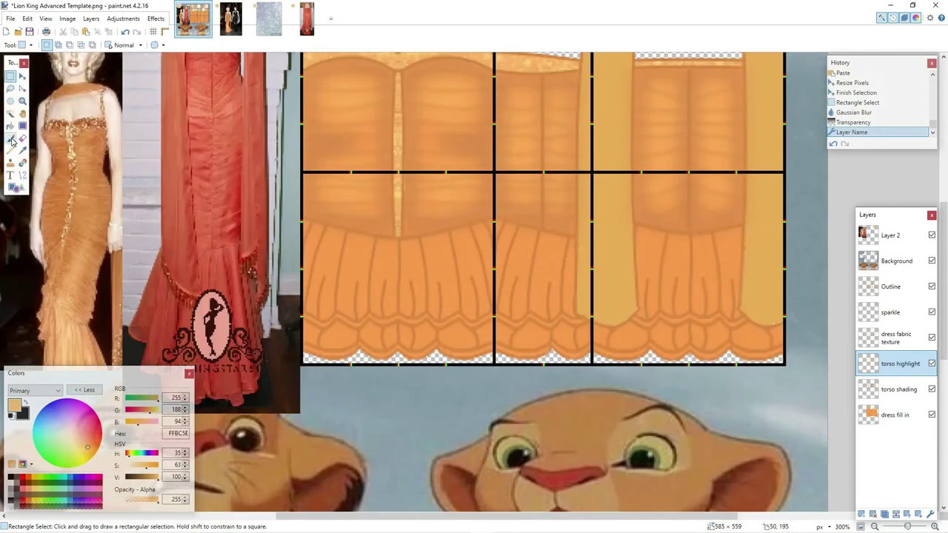
# - Sample the dark brown-orange swatch (CC7E3F) from Layer 2 as the paintbrush colour
pyautogui.click(10, 138)
pyautogui.click(22, 150)
pyautogui.scroll(3, 586, 296)
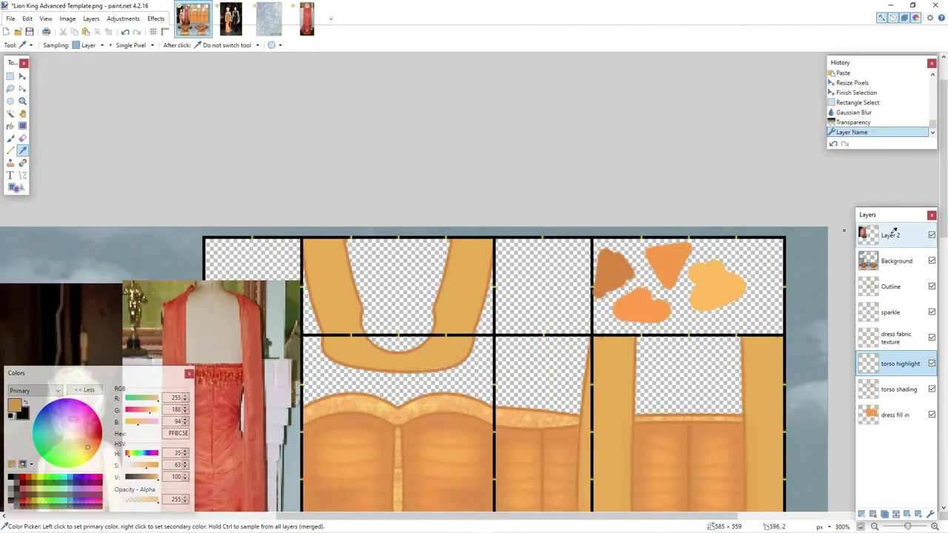
pyautogui.click(891, 235)
pyautogui.click(612, 278)
pyautogui.scroll(-3, 588, 304)
pyautogui.press('b')
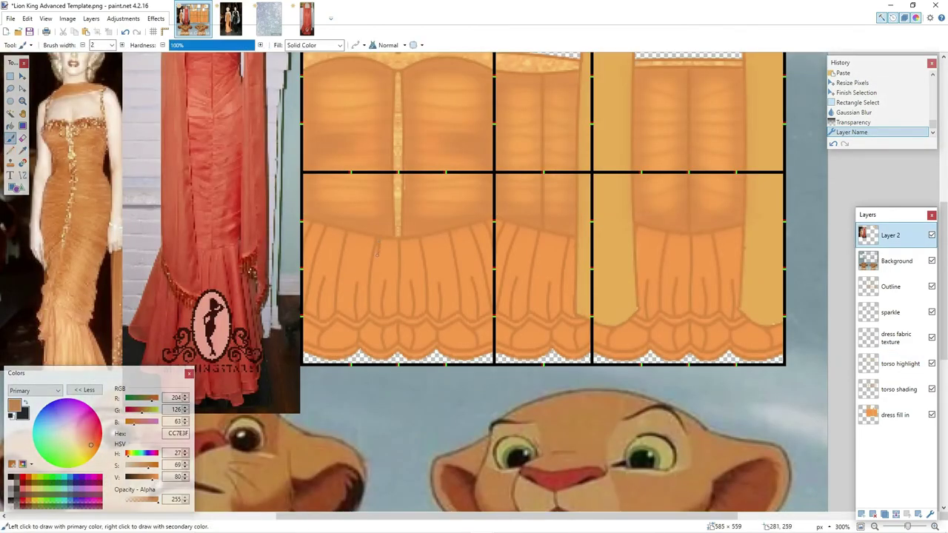
# - Darken the 3-pixel brush colour to BC753A and undo the trial shading strokes painted on Layer 2
pyautogui.moveTo(378, 255); pyautogui.dragTo(379, 257)
pyautogui.hotkey('ctrl', 'z')
pyautogui.moveTo(908, 527); pyautogui.dragTo(914, 527)
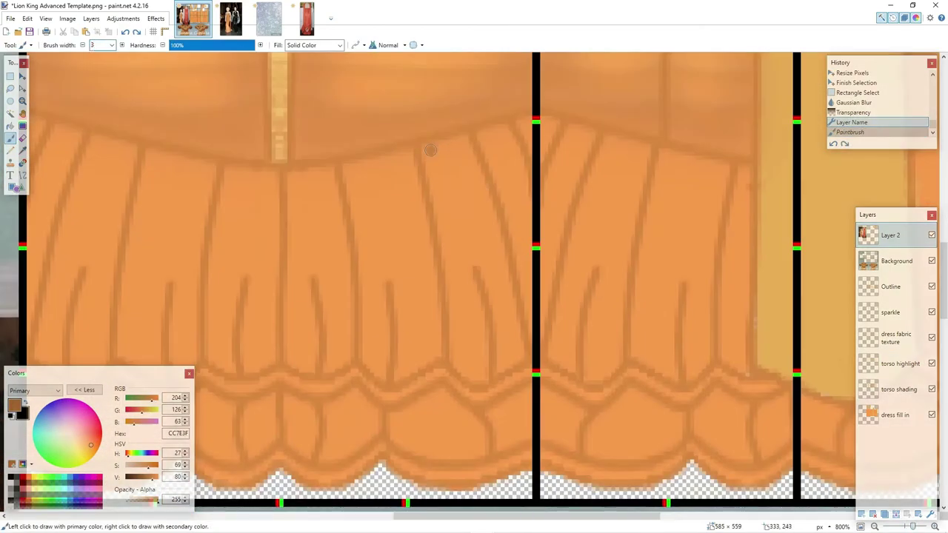
pyautogui.moveTo(431, 150)
pyautogui.mouseDown()
pyautogui.moveTo(461, 142)
pyautogui.moveTo(452, 145)
pyautogui.moveTo(484, 192)
pyautogui.moveTo(509, 280)
pyautogui.moveTo(516, 357)
pyautogui.mouseUp()
pyautogui.click(150, 478)
pyautogui.hotkey('ctrl', 'z')
pyautogui.hotkey('ctrl', 'z')
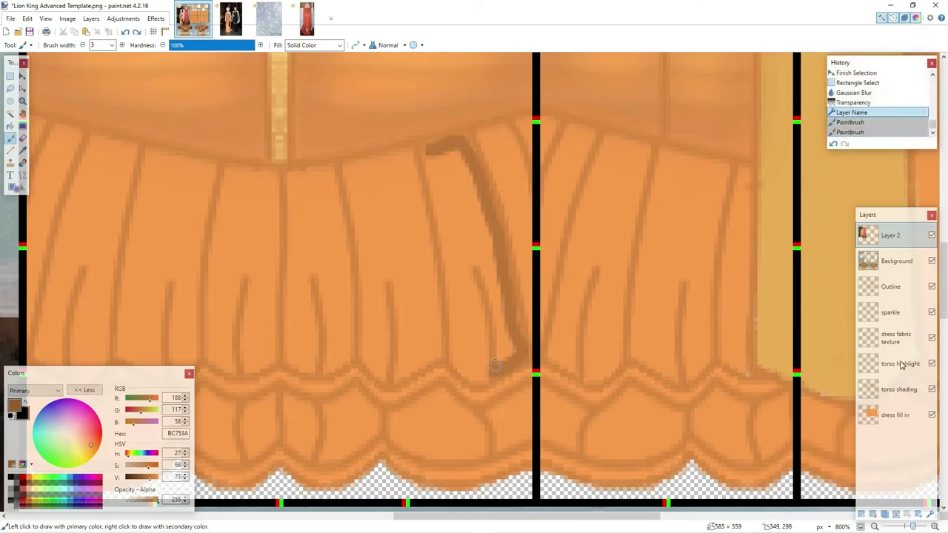
# - Add a new layer above torso highlight and paint dark shading along the outermost pleats of the front skirt's right half
pyautogui.click(902, 366)
pyautogui.click(862, 513)
pyautogui.moveTo(437, 200)
pyautogui.mouseDown()
pyautogui.moveTo(456, 363)
pyautogui.moveTo(486, 371)
pyautogui.moveTo(491, 311)
pyautogui.moveTo(477, 279)
pyautogui.moveTo(496, 363)
pyautogui.moveTo(513, 311)
pyautogui.mouseUp()
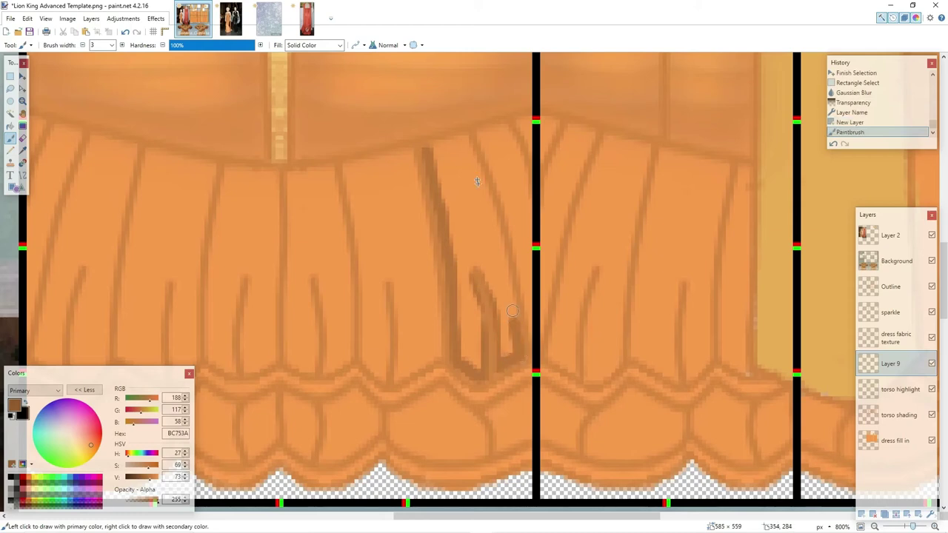
pyautogui.moveTo(469, 148)
pyautogui.mouseDown()
pyautogui.moveTo(491, 200)
pyautogui.moveTo(509, 302)
pyautogui.moveTo(505, 130)
pyautogui.moveTo(534, 201)
pyautogui.mouseUp()
pyautogui.moveTo(482, 145); pyautogui.dragTo(535, 333)
pyautogui.moveTo(528, 200); pyautogui.dragTo(531, 295)
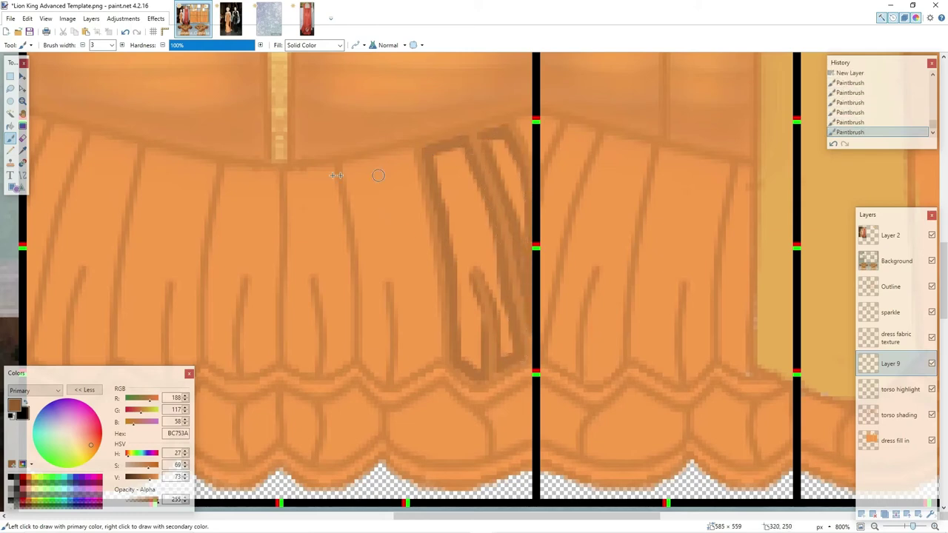
# - Shade the remaining pleats toward the centre and the hem ruffles on the front skirt's right half
pyautogui.moveTo(292, 176)
pyautogui.mouseDown()
pyautogui.moveTo(415, 159)
pyautogui.moveTo(428, 205)
pyautogui.moveTo(441, 361)
pyautogui.mouseUp()
pyautogui.moveTo(348, 178); pyautogui.dragTo(366, 352)
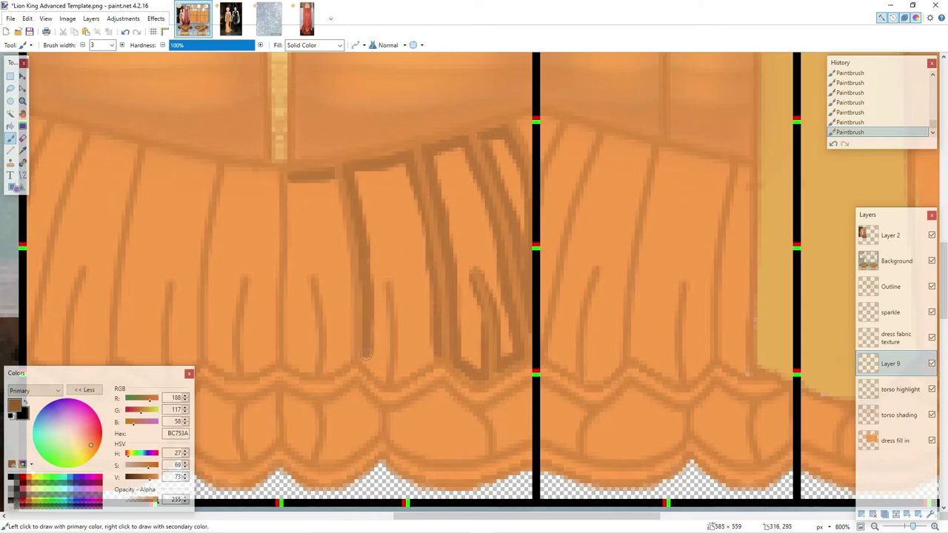
pyautogui.moveTo(388, 288); pyautogui.dragTo(404, 380)
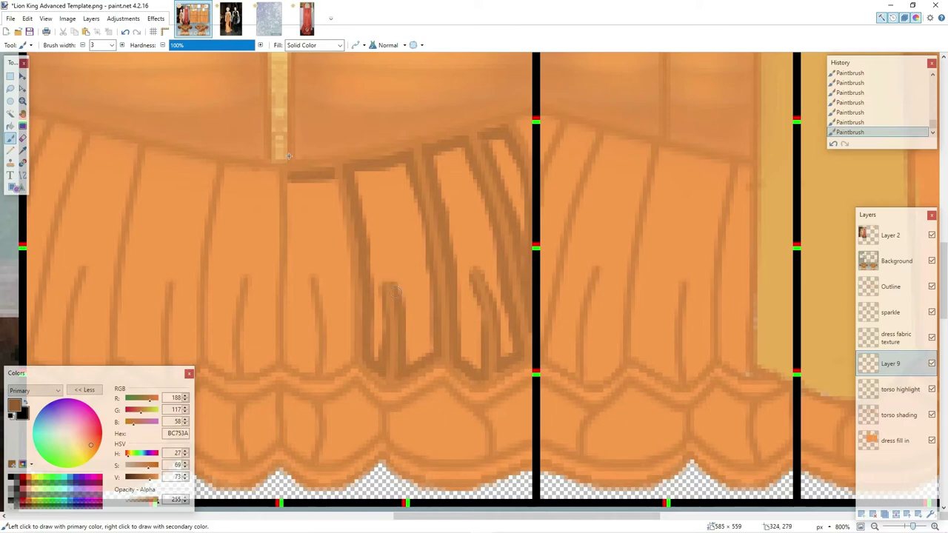
pyautogui.moveTo(294, 190)
pyautogui.mouseDown()
pyautogui.moveTo(287, 299)
pyautogui.moveTo(291, 350)
pyautogui.moveTo(302, 362)
pyautogui.moveTo(312, 280)
pyautogui.mouseUp()
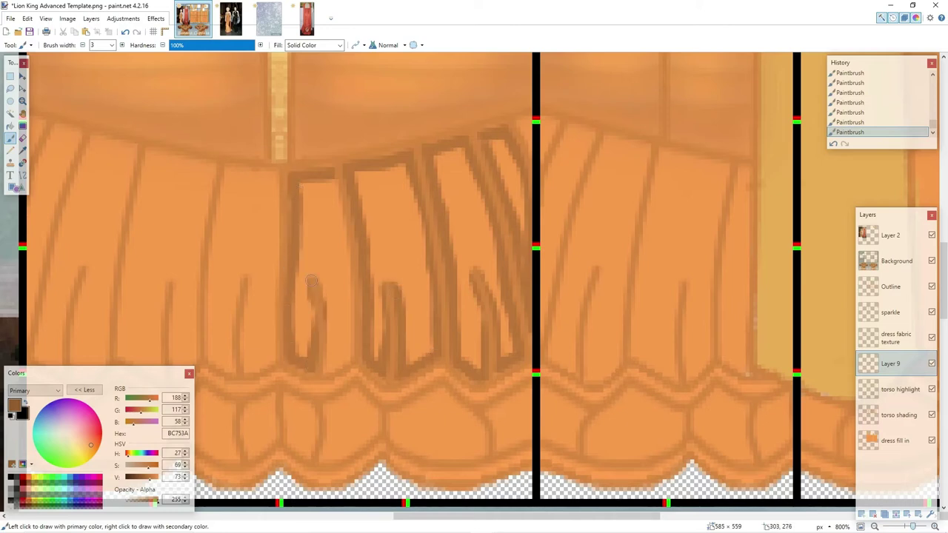
pyautogui.moveTo(328, 370)
pyautogui.mouseDown()
pyautogui.moveTo(356, 353)
pyautogui.moveTo(335, 181)
pyautogui.mouseUp()
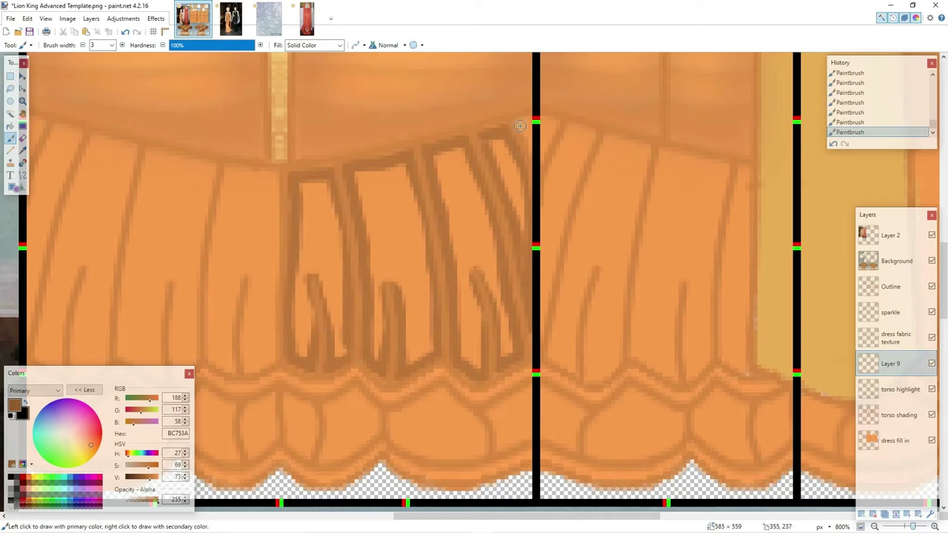
pyautogui.hotkey('ctrl', '-')
pyautogui.hotkey('ctrl', '-')
pyautogui.hotkey('ctrl', '-')
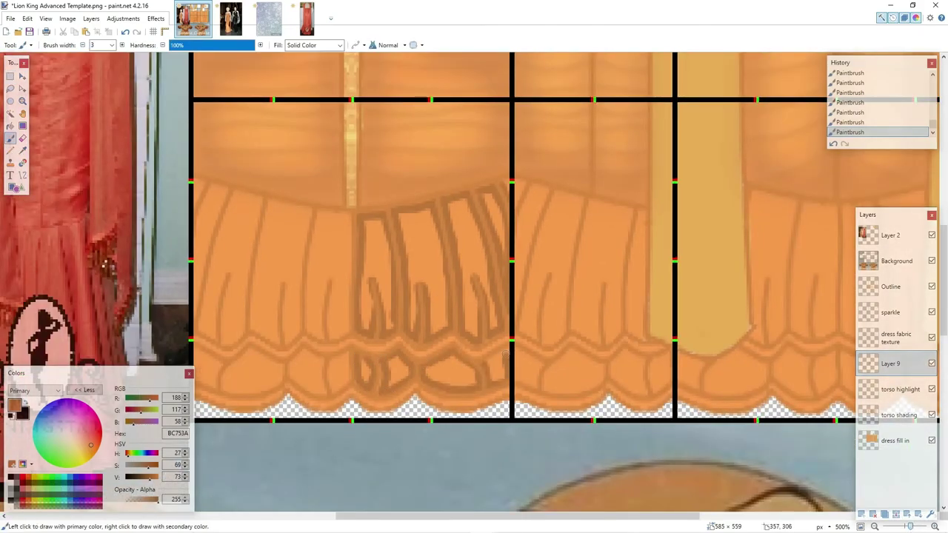
# - Copy the shading from the front skirt's right half and mirror it onto the left half
pyautogui.click(11, 76)
pyautogui.moveTo(510, 102); pyautogui.dragTo(352, 420)
pyautogui.hotkey('ctrl', 'c')
pyautogui.hotkey('ctrl', 'v')
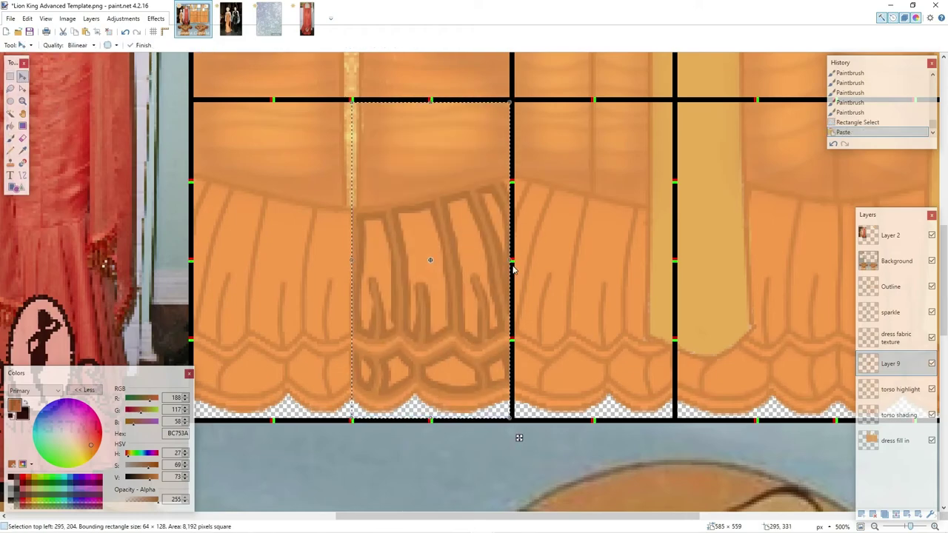
pyautogui.moveTo(512, 262); pyautogui.dragTo(192, 262)
# - Paste the skirt shading onto the side skirt panel and erase the strokes that overlap the golden scarf
pyautogui.hotkey('ctrl', 'v')
pyautogui.moveTo(271, 217); pyautogui.dragTo(593, 218)
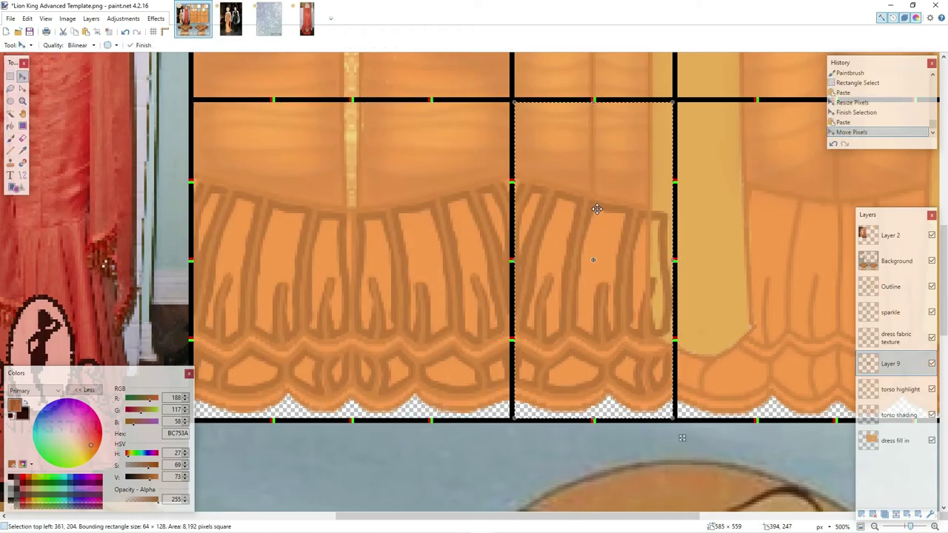
pyautogui.click(11, 77)
pyautogui.click(55, 111)
pyautogui.click(22, 139)
pyautogui.moveTo(656, 213); pyautogui.dragTo(655, 274)
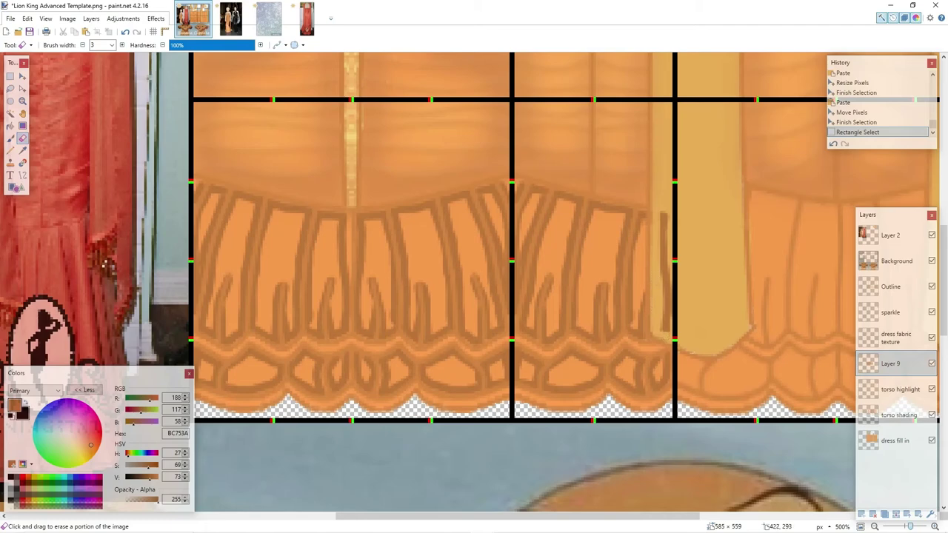
pyautogui.moveTo(666, 335); pyautogui.dragTo(661, 208)
pyautogui.moveTo(666, 261); pyautogui.dragTo(665, 331)
# - Try to fit a copy of the whole front skirt shading onto the back skirt panel
pyautogui.click(10, 78)
pyautogui.moveTo(194, 102)
pyautogui.mouseDown()
pyautogui.moveTo(392, 316)
pyautogui.moveTo(510, 418)
pyautogui.mouseUp()
pyautogui.hotkey('ctrl', 'c')
pyautogui.hotkey('ctrl', 'v')
pyautogui.moveTo(825, 241); pyautogui.dragTo(904, 240)
pyautogui.moveTo(565, 516); pyautogui.dragTo(686, 516)
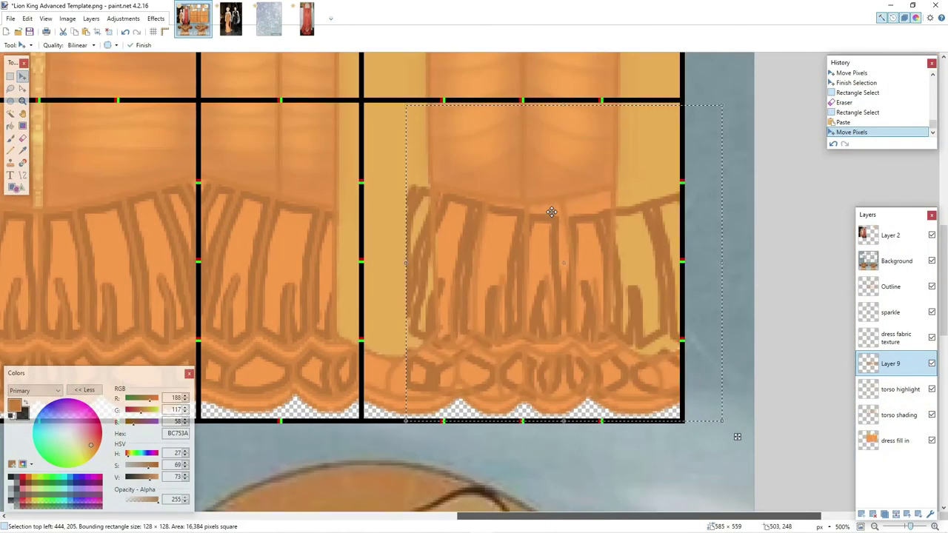
pyautogui.moveTo(546, 213); pyautogui.dragTo(503, 212)
pyautogui.moveTo(678, 261); pyautogui.dragTo(683, 261)
pyautogui.moveTo(521, 102); pyautogui.dragTo(524, 93)
pyautogui.press('Delete')
# - Paint dark shading around the leftmost pleat of the back skirt panel, redoing the misplaced stroke
pyautogui.click(12, 140)
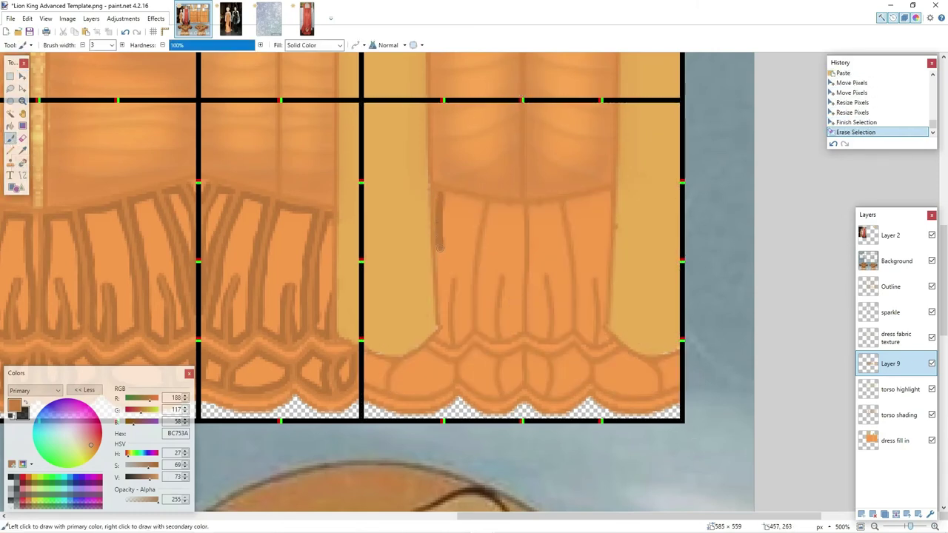
pyautogui.moveTo(441, 335)
pyautogui.mouseDown()
pyautogui.moveTo(448, 342)
pyautogui.moveTo(453, 272)
pyautogui.mouseUp()
pyautogui.click(833, 145)
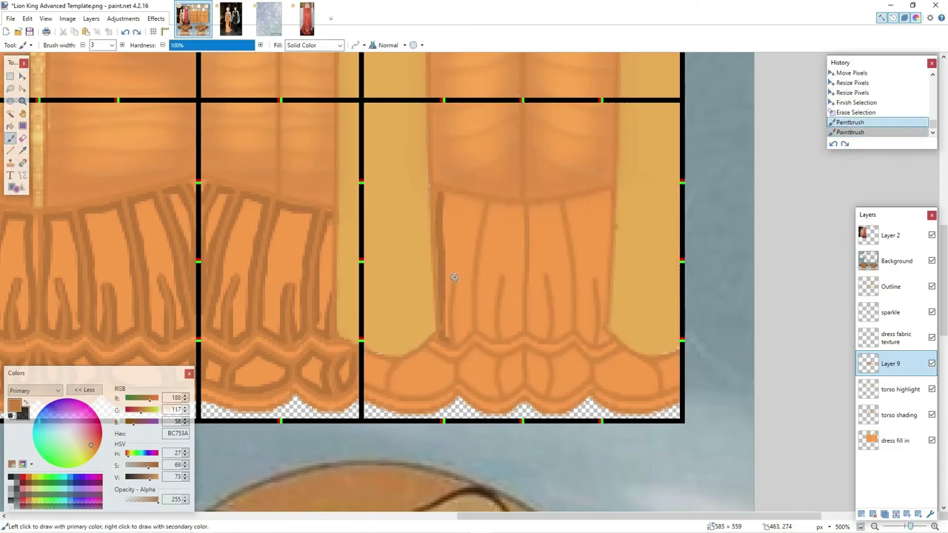
pyautogui.moveTo(456, 343); pyautogui.dragTo(471, 326)
pyautogui.moveTo(442, 194); pyautogui.dragTo(480, 205)
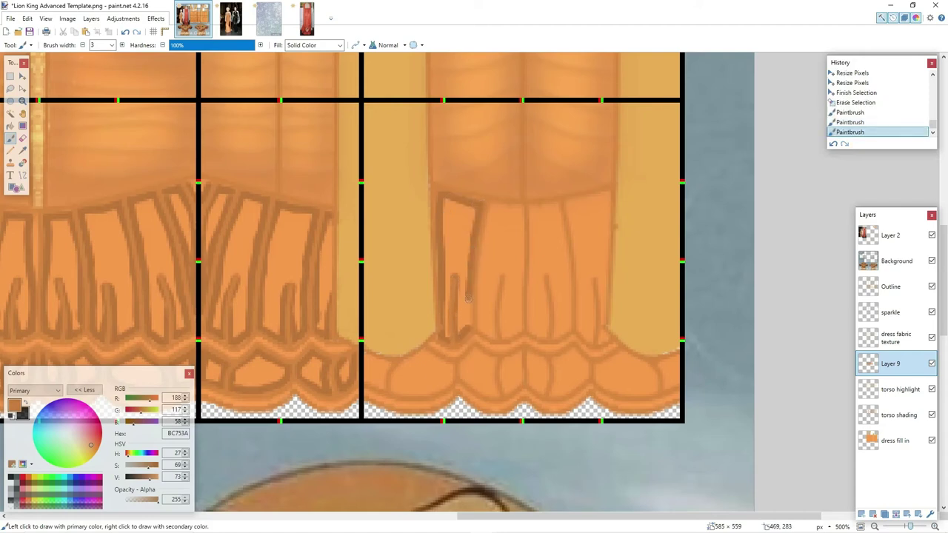
pyautogui.moveTo(468, 298); pyautogui.dragTo(466, 328)
# - Shade the back skirt's second pleat up to the centre seam and the hem ruffles beneath the left half
pyautogui.moveTo(486, 207); pyautogui.dragTo(512, 210)
pyautogui.moveTo(509, 336); pyautogui.dragTo(502, 269)
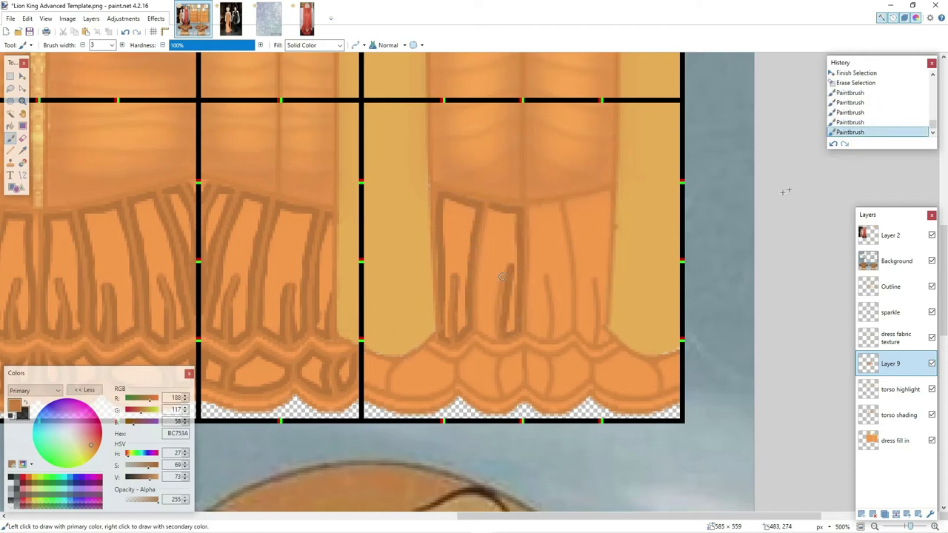
pyautogui.click(833, 145)
pyautogui.moveTo(490, 206)
pyautogui.mouseDown()
pyautogui.moveTo(523, 208)
pyautogui.moveTo(491, 216)
pyautogui.moveTo(486, 243)
pyautogui.mouseUp()
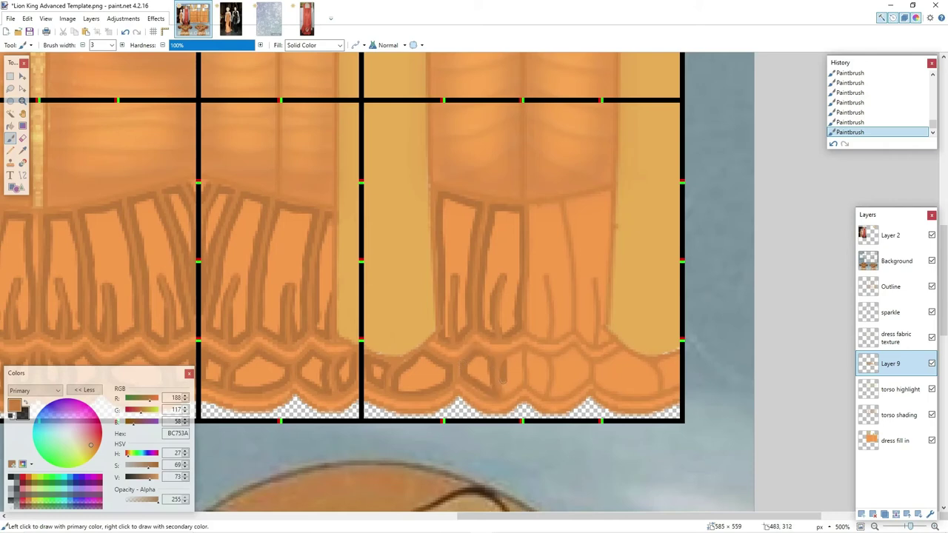
# - Try to mirror the shading from the back skirt's left half onto its right half
pyautogui.press('s')
pyautogui.moveTo(363, 102); pyautogui.dragTo(527, 419)
pyautogui.hotkey('ctrl', 'v')
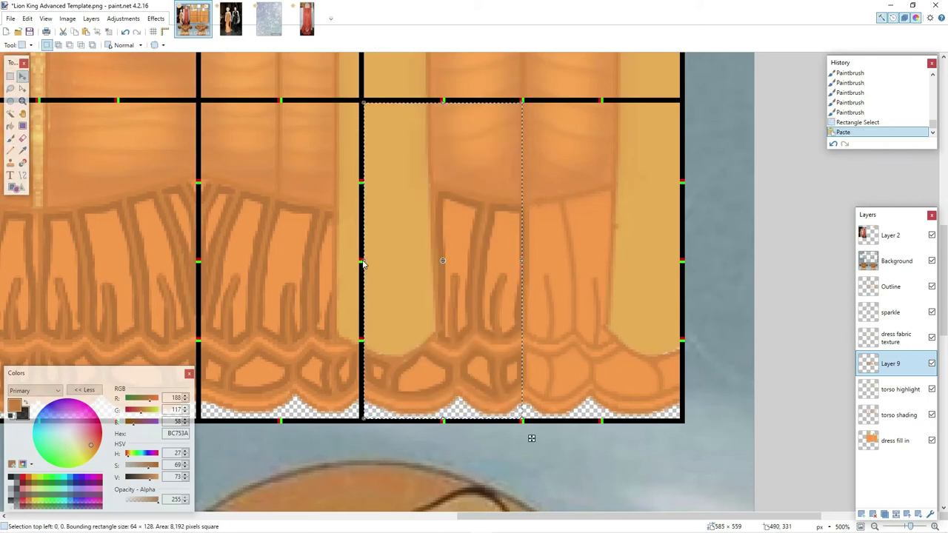
pyautogui.moveTo(680, 265); pyautogui.dragTo(690, 264)
pyautogui.press('Delete')
pyautogui.hotkey('ctrl', 'z')
pyautogui.hotkey('ctrl', 'z')
pyautogui.hotkey('ctrl', 'z')
pyautogui.hotkey('ctrl', 'z')
pyautogui.hotkey('ctrl', 'z')
pyautogui.hotkey('ctrl', 'z')
# - Paint dark shading along the pleats and hem ruffles of the back skirt's right half, redoing the misplaced stroke
pyautogui.press('b')
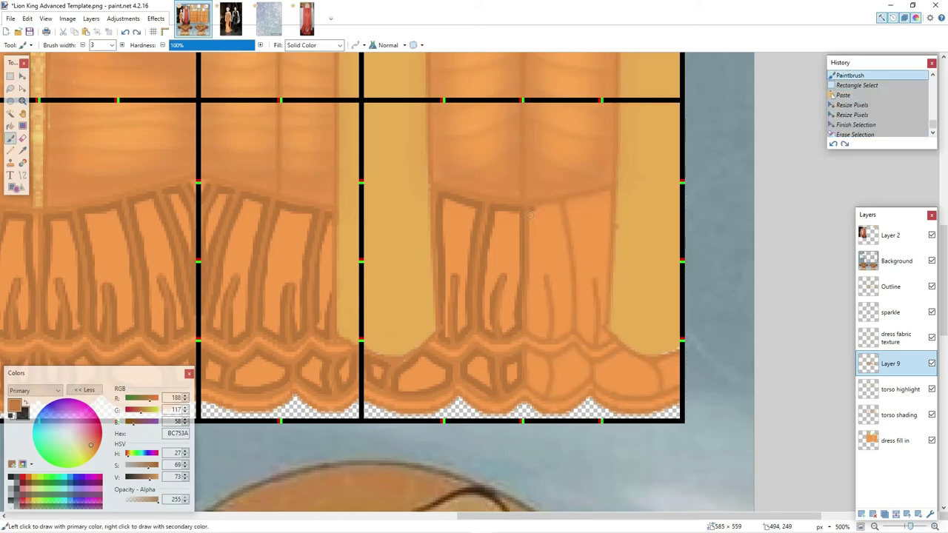
pyautogui.moveTo(569, 324); pyautogui.dragTo(572, 283)
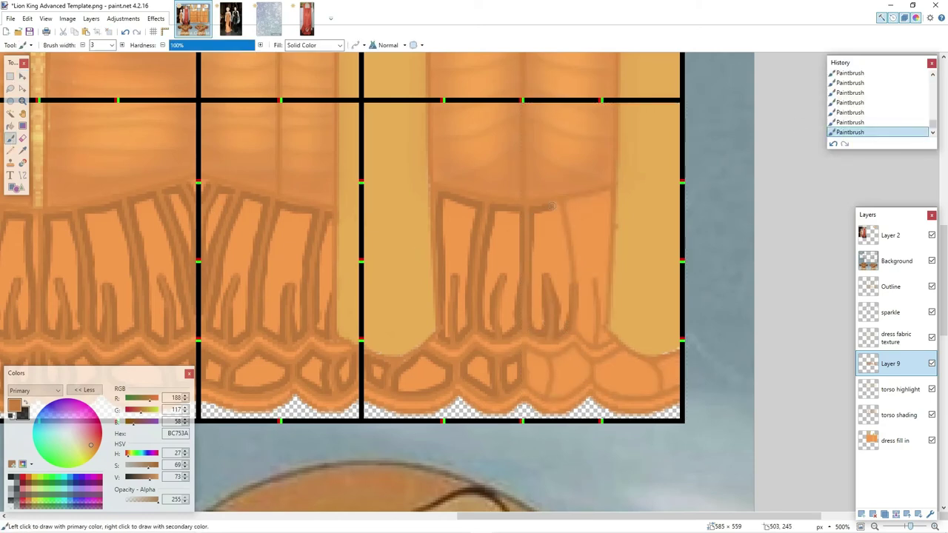
pyautogui.hotkey('ctrl', 'z')
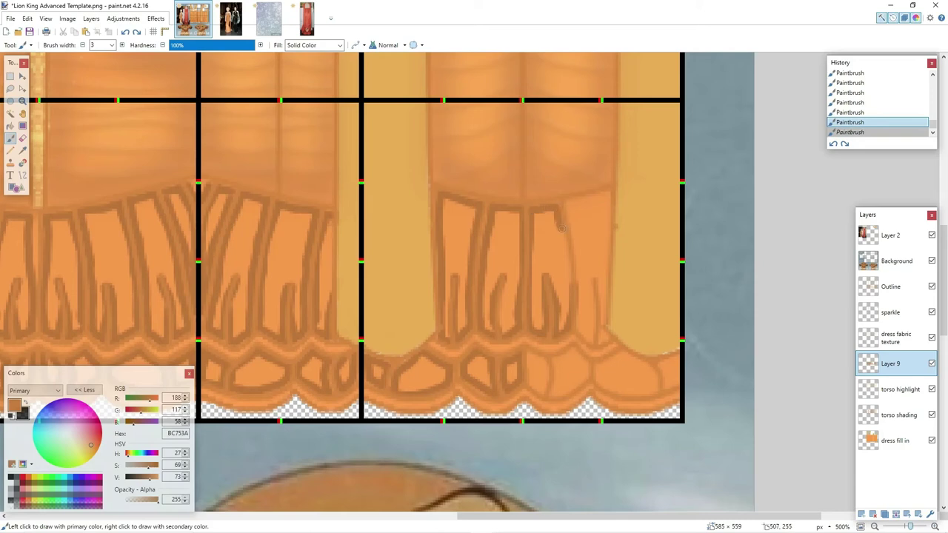
pyautogui.moveTo(571, 205); pyautogui.dragTo(576, 227)
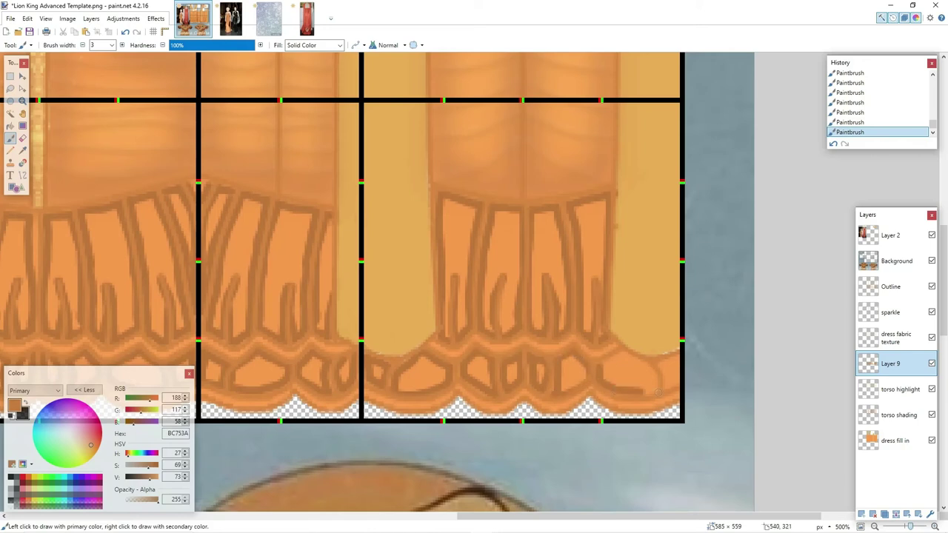
# - Soften the skirt's pleat and ruffle shading with a Gaussian Blur
pyautogui.click(155, 17)
pyautogui.moveTo(201, 70)
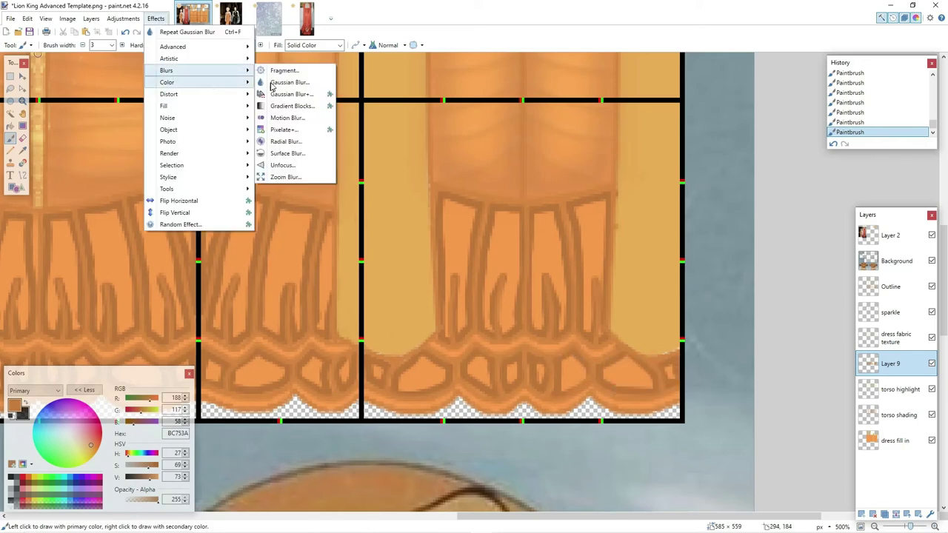
pyautogui.click(296, 80)
pyautogui.moveTo(407, 267); pyautogui.dragTo(401, 267)
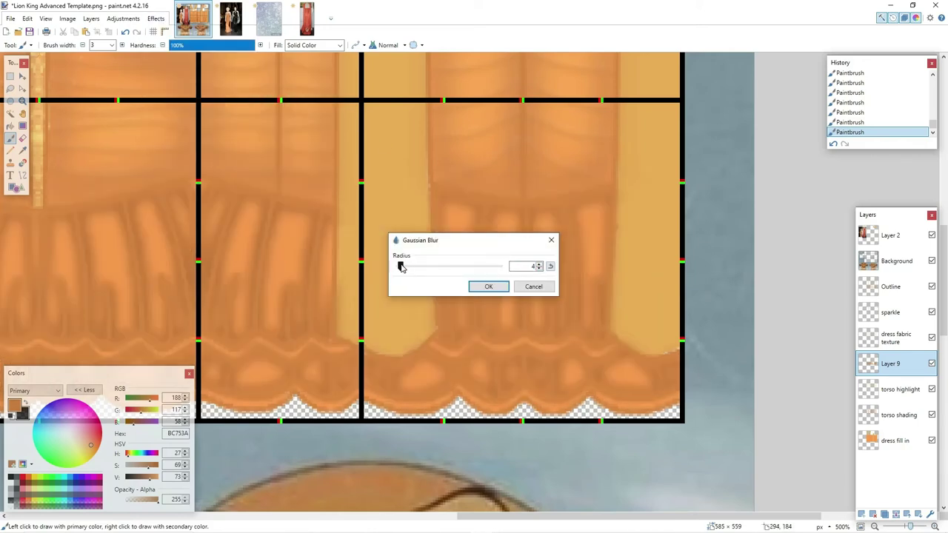
pyautogui.click(540, 269)
pyautogui.click(489, 288)
pyautogui.moveTo(538, 516); pyautogui.dragTo(474, 516)
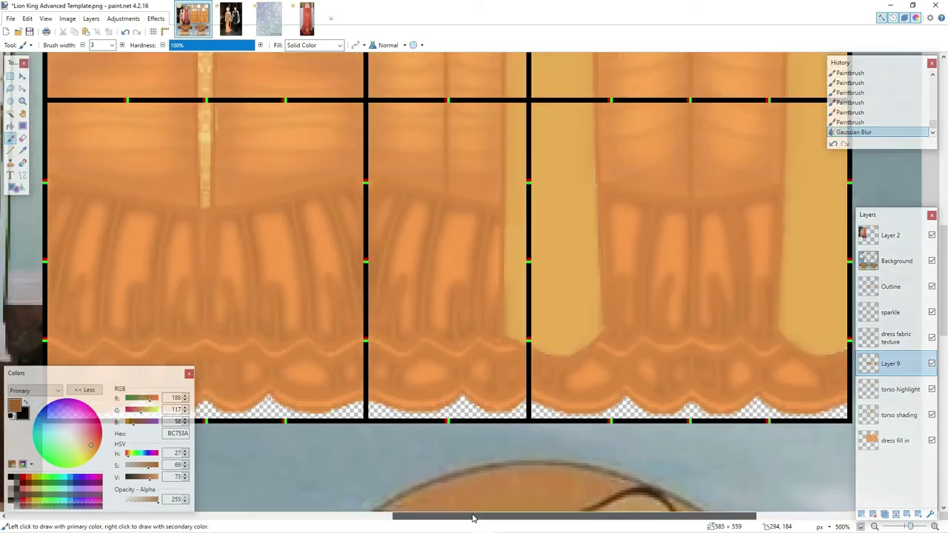
# - Make the blurred skirt shading more transparent with the transparency adjustment
pyautogui.click(122, 18)
pyautogui.click(162, 213)
pyautogui.moveTo(449, 260); pyautogui.dragTo(431, 261)
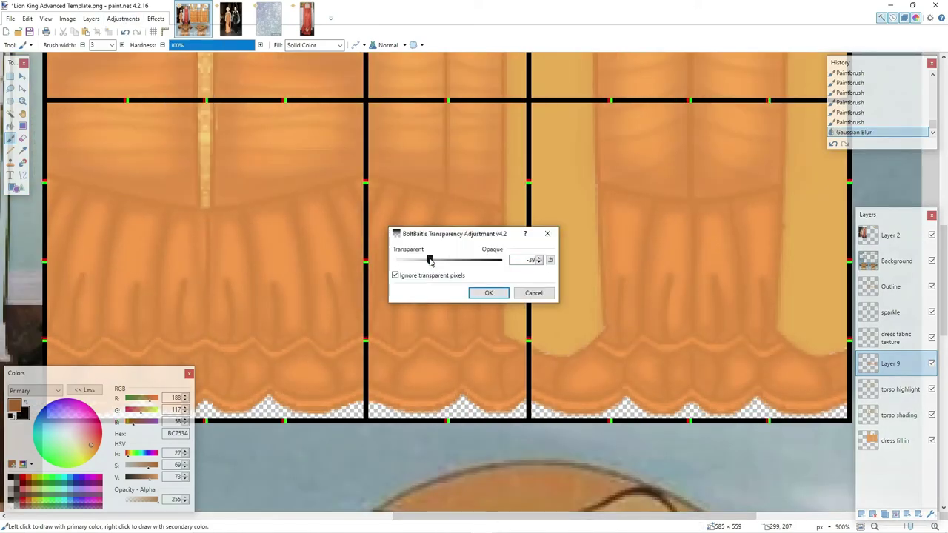
pyautogui.click(489, 293)
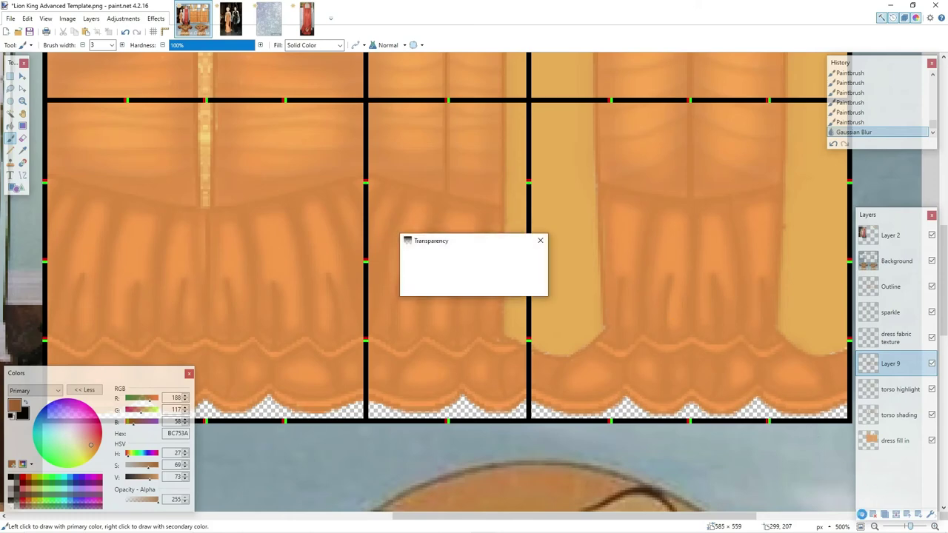
# - Add a new layer above the skirt shading and sample the light golden swatch (FFBC5E) as the brush colour
pyautogui.click(862, 514)
pyautogui.click(22, 151)
pyautogui.scroll(7, 578, 267)
pyautogui.click(892, 235)
pyautogui.click(739, 111)
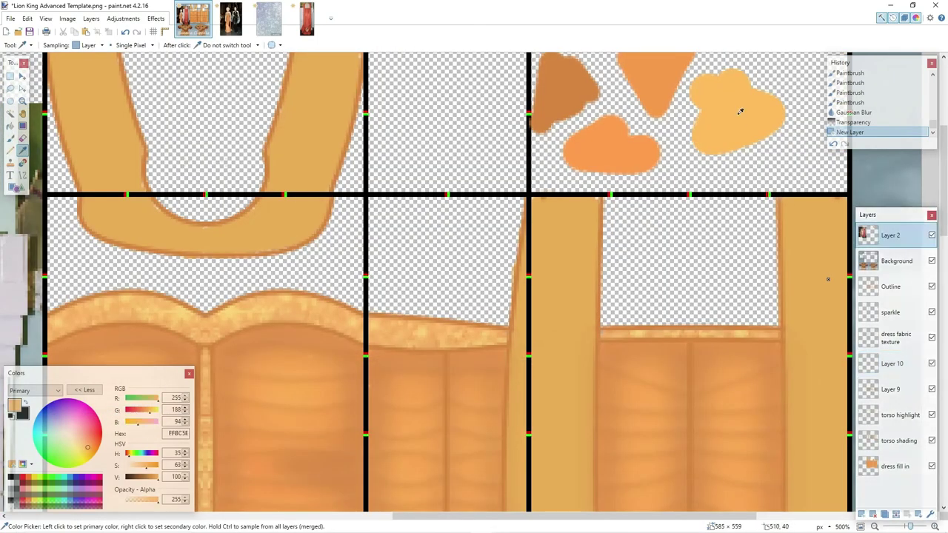
pyautogui.click(892, 363)
pyautogui.click(11, 139)
# - Paint light golden highlight strokes on each skirt pleat and spots on the hem ruffles across the front, side and back panels
pyautogui.scroll(-6, 273, 282)
pyautogui.moveTo(271, 282); pyautogui.dragTo(279, 325)
pyautogui.moveTo(310, 271); pyautogui.dragTo(327, 320)
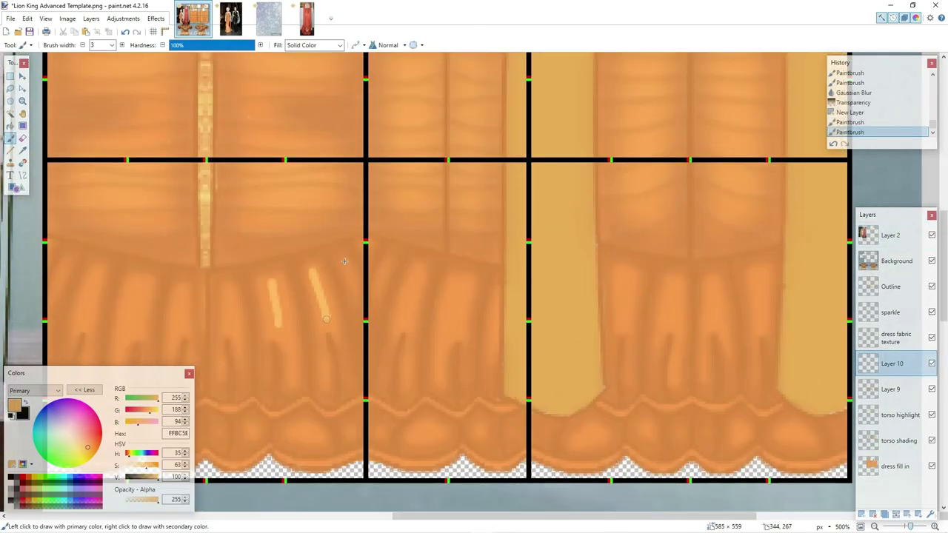
pyautogui.moveTo(341, 257); pyautogui.dragTo(356, 283)
pyautogui.moveTo(227, 285); pyautogui.dragTo(236, 333)
pyautogui.moveTo(180, 317); pyautogui.dragTo(180, 329)
pyautogui.scroll(-2, 139, 225)
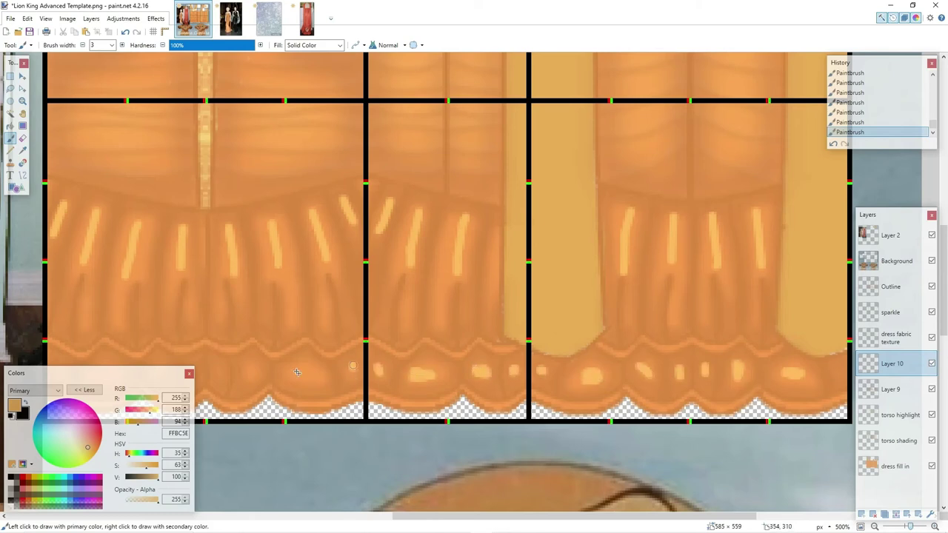
pyautogui.scroll(-2, 297, 372)
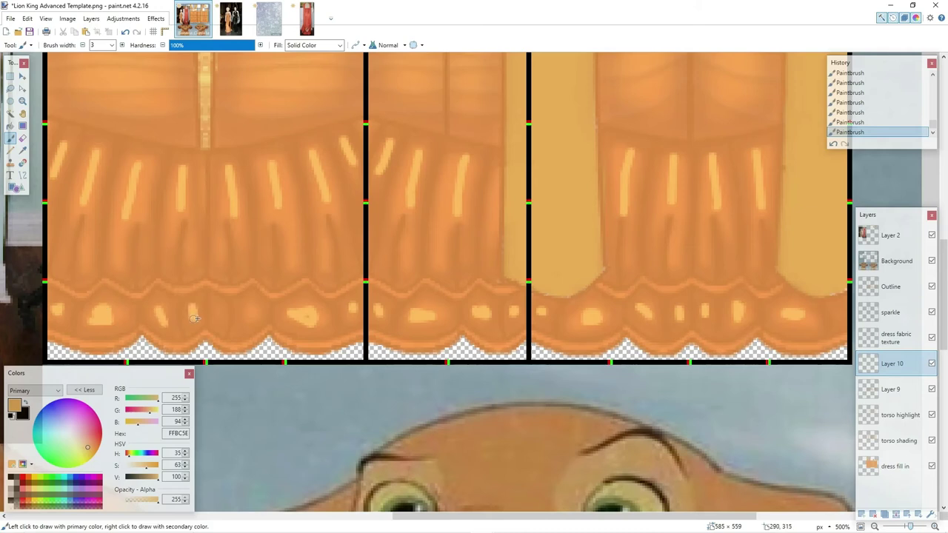
# - Apply a Gaussian Blur to the skirt highlights and open the transparency adjustment
pyautogui.click(155, 20)
pyautogui.moveTo(235, 72)
pyautogui.click(287, 96)
pyautogui.click(540, 264)
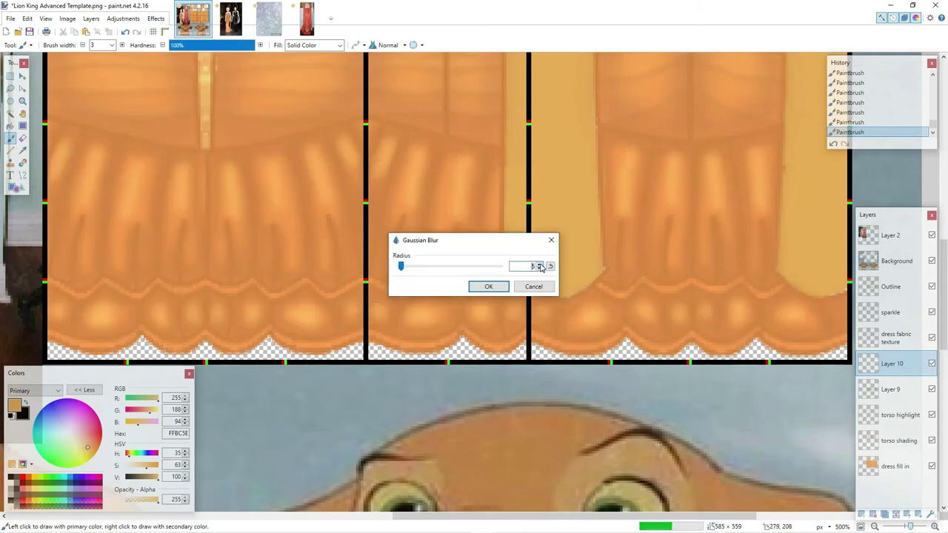
pyautogui.click(539, 264)
pyautogui.click(488, 286)
pyautogui.click(123, 17)
pyautogui.click(170, 209)
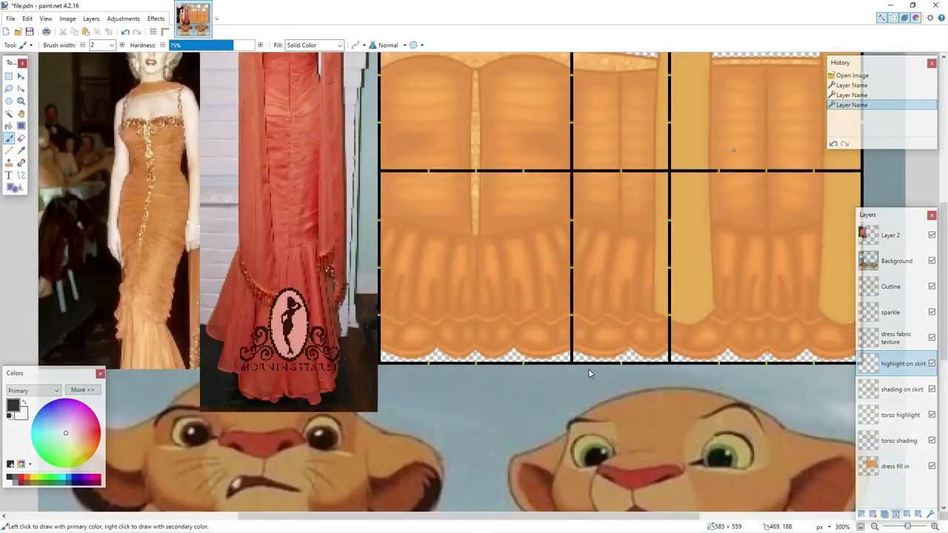
# - Add a new layer above the skirt highlights, sample orange from the colour swatches and set the brush width to 4
pyautogui.scroll(4, 589, 374)
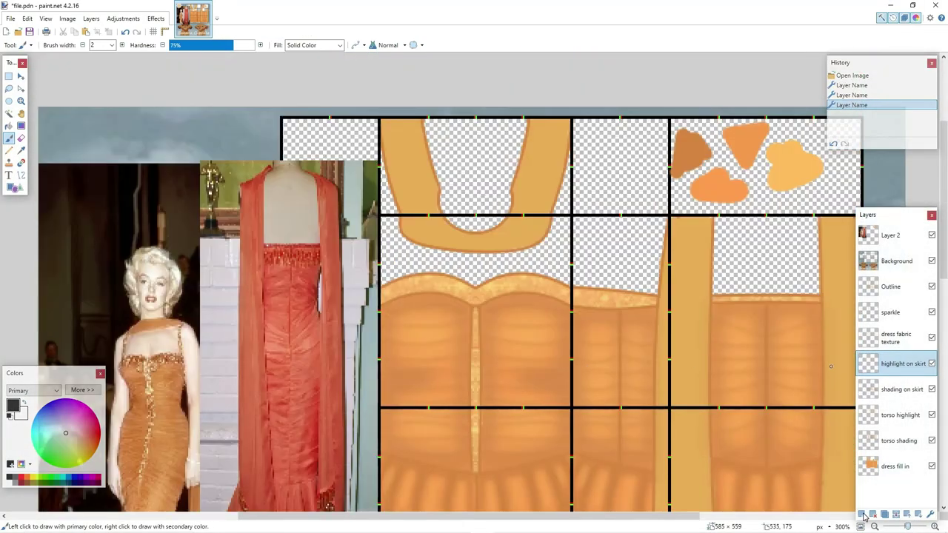
pyautogui.click(861, 515)
pyautogui.click(21, 151)
pyautogui.click(428, 156)
pyautogui.press('b')
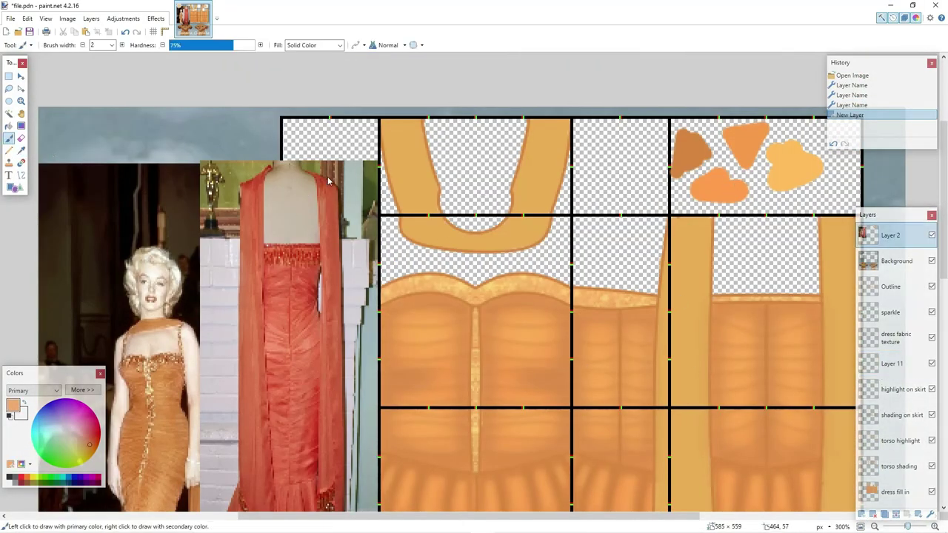
pyautogui.hotkey('ctrl', '+')
pyautogui.hotkey('ctrl', '+')
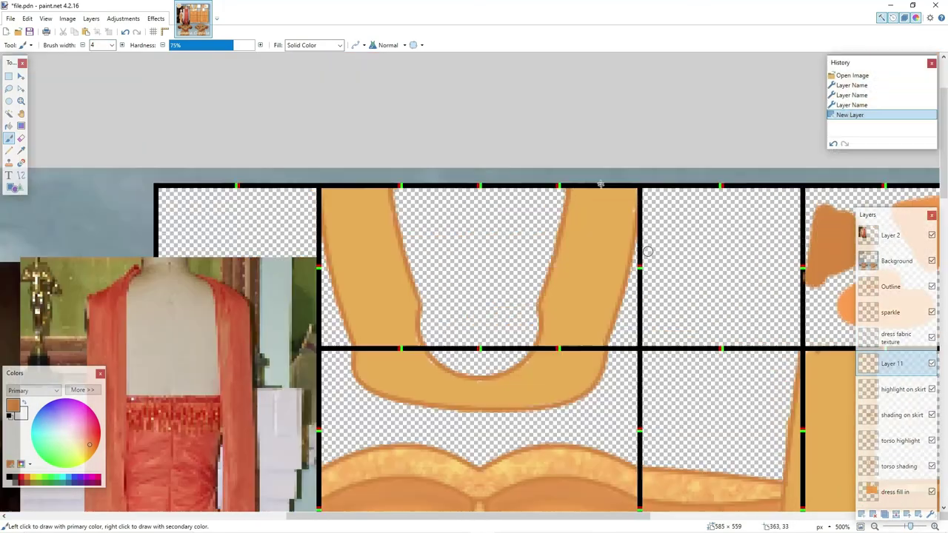
pyautogui.moveTo(618, 278); pyautogui.dragTo(586, 382)
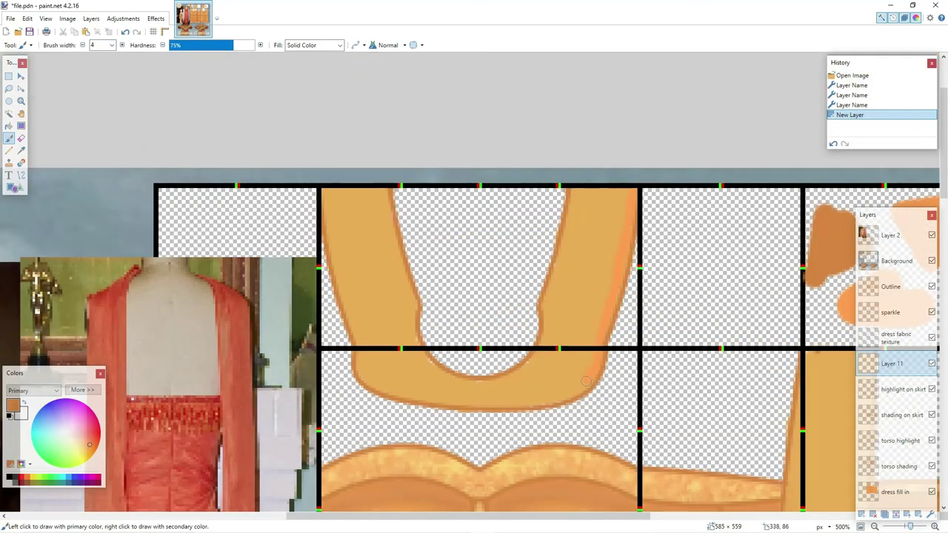
pyautogui.moveTo(506, 401); pyautogui.dragTo(481, 404)
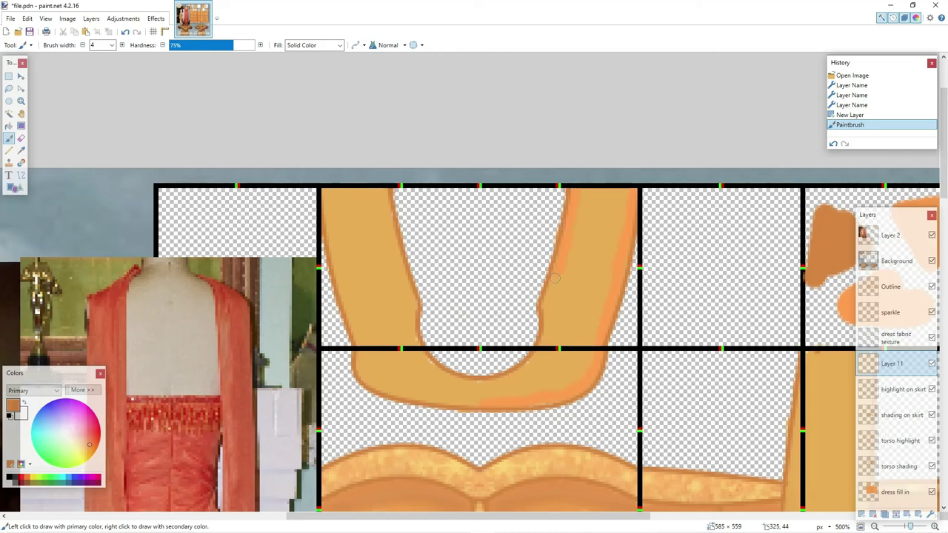
pyautogui.hotkey('ctrl', 'z')
pyautogui.hotkey('ctrl', 'z')
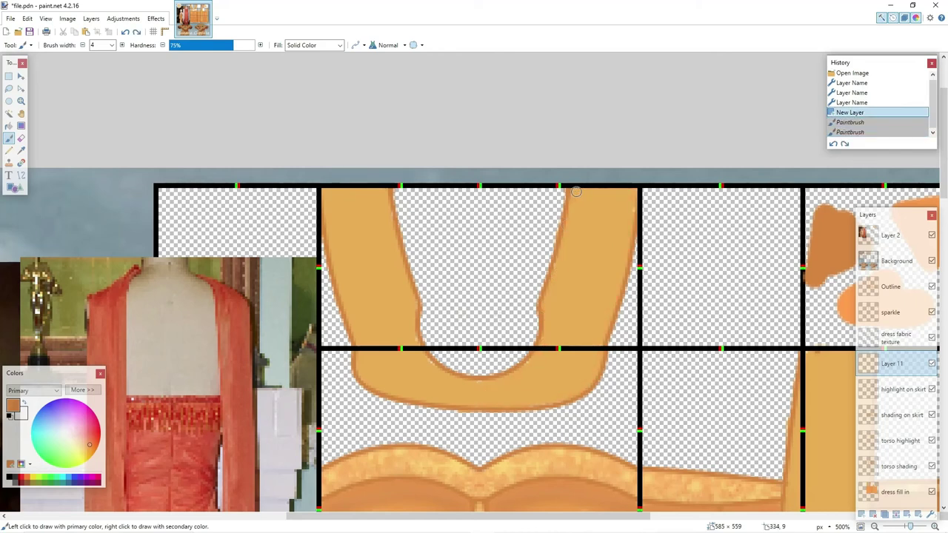
# - Paint orange shading along the inner and outer edges of the front scarf's right half
pyautogui.moveTo(531, 363); pyautogui.dragTo(474, 385)
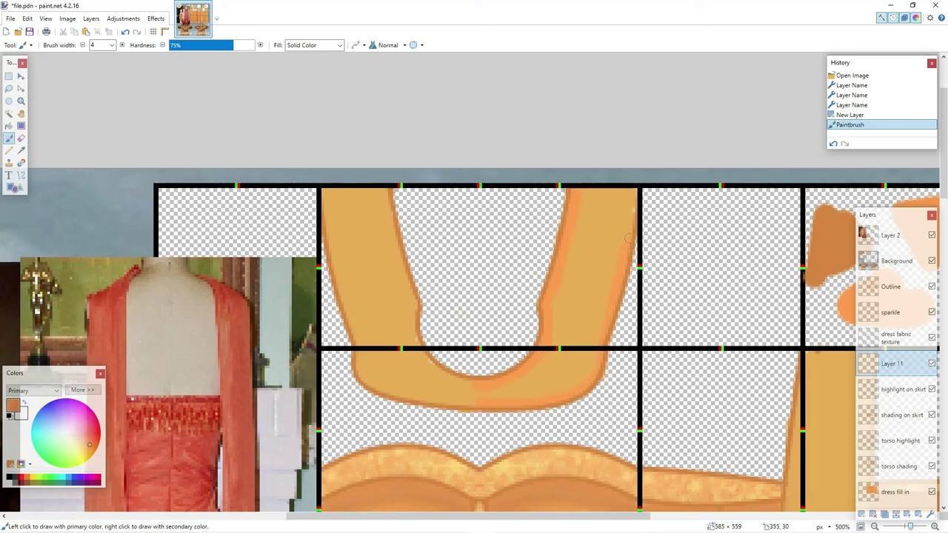
pyautogui.moveTo(628, 238); pyautogui.dragTo(612, 302)
pyautogui.moveTo(510, 403); pyautogui.dragTo(476, 405)
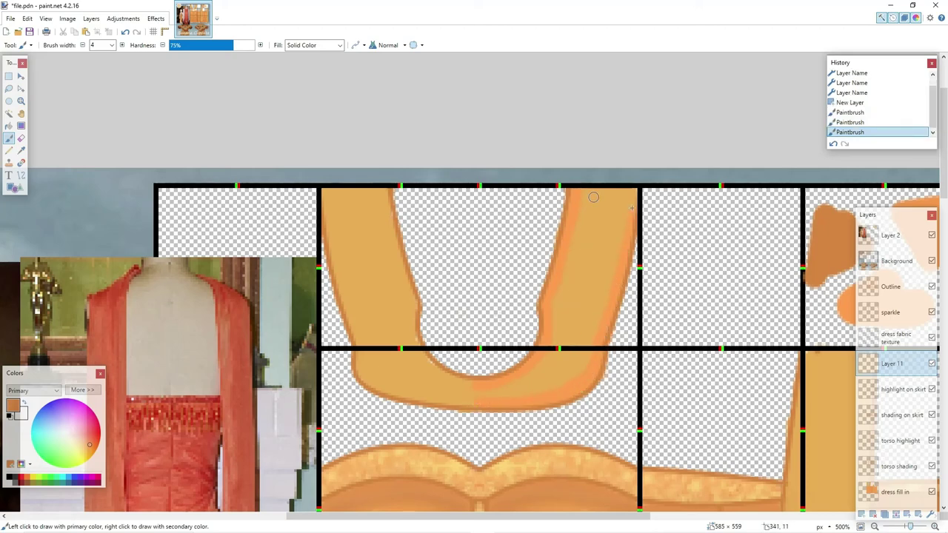
pyautogui.moveTo(635, 204); pyautogui.dragTo(630, 239)
# - Copy the shading from the front scarf's right half and mirror it onto the left half
pyautogui.click(9, 76)
pyautogui.moveTo(636, 191)
pyautogui.mouseDown()
pyautogui.moveTo(495, 427)
pyautogui.moveTo(479, 433)
pyautogui.mouseUp()
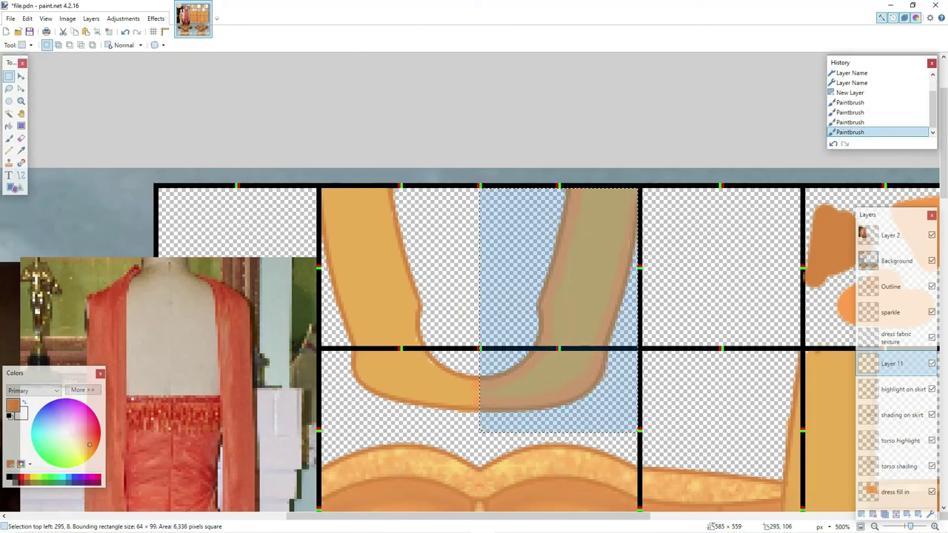
pyautogui.hotkey('ctrl', 'c')
pyautogui.hotkey('ctrl', 'v')
pyautogui.moveTo(639, 310); pyautogui.dragTo(319, 326)
pyautogui.click(9, 76)
pyautogui.click(376, 161)
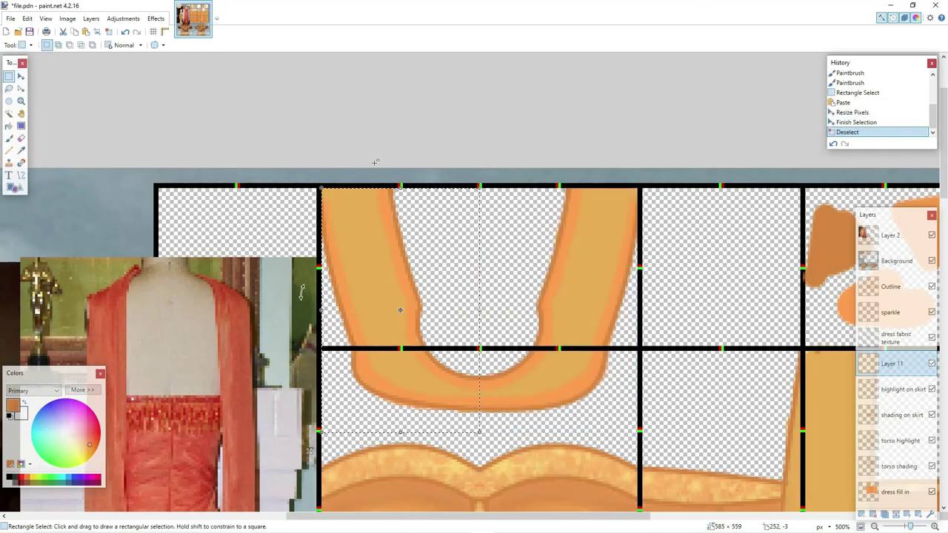
# - Paint orange shading down the inner edge and around the lower end of the back panel's left scarf strip
pyautogui.moveTo(372, 517); pyautogui.dragTo(545, 516)
pyautogui.scroll(-3, 544, 363)
pyautogui.click(9, 139)
pyautogui.scroll(-1, 353, 225)
pyautogui.moveTo(352, 226); pyautogui.dragTo(351, 184)
pyautogui.hotkey('ctrl', 'z')
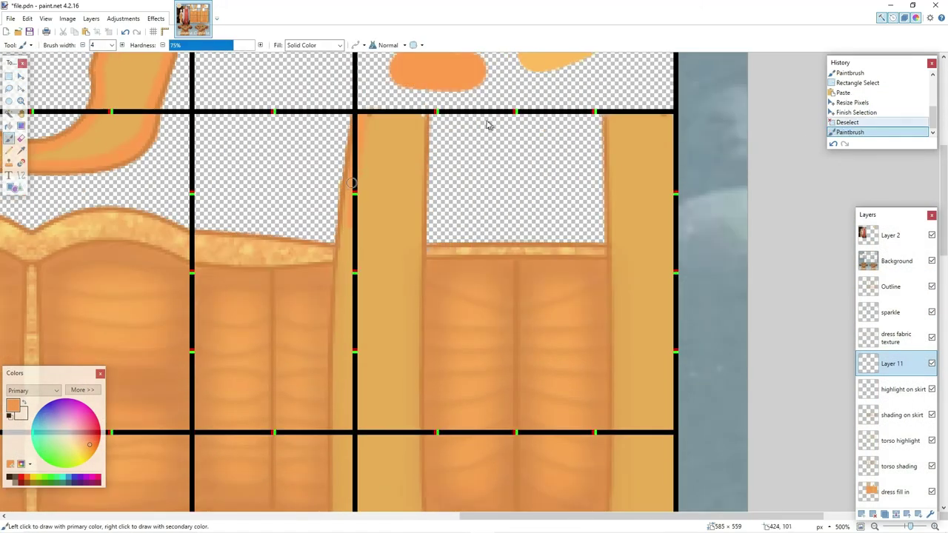
pyautogui.scroll(-2, 423, 122)
pyautogui.moveTo(422, 123); pyautogui.dragTo(419, 198)
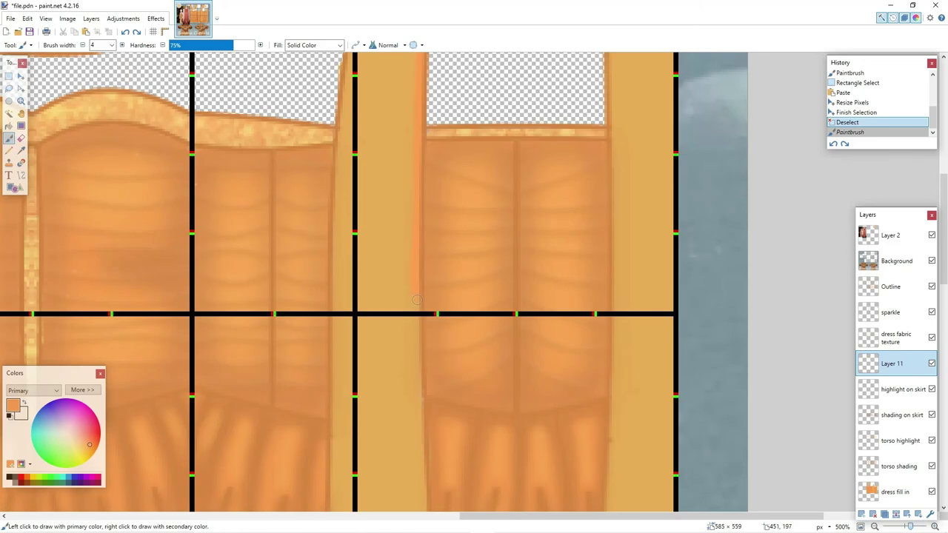
pyautogui.scroll(-6, 417, 300)
pyautogui.moveTo(420, 119); pyautogui.dragTo(419, 338)
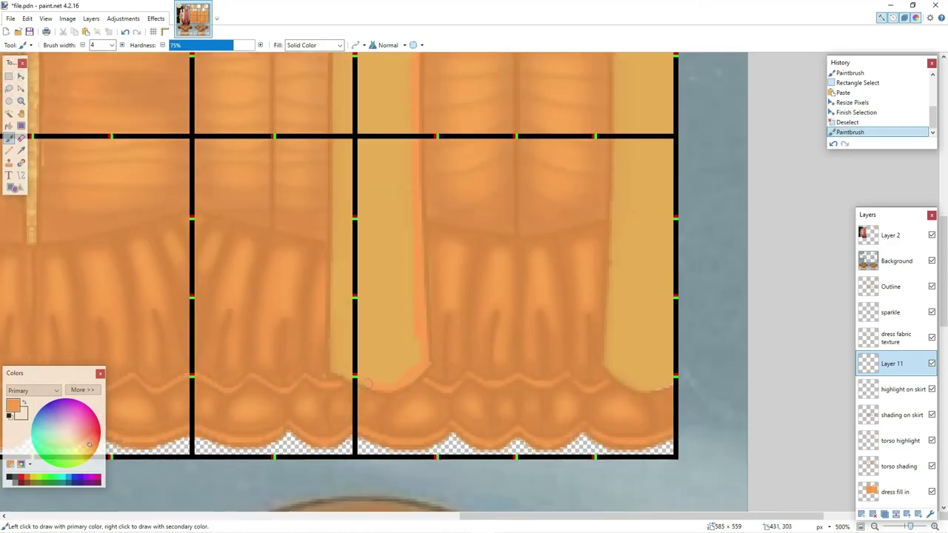
# - Paint orange shading down the edge of the side panel's scarf strip and erase the overspill beyond its outline
pyautogui.scroll(15, 367, 383)
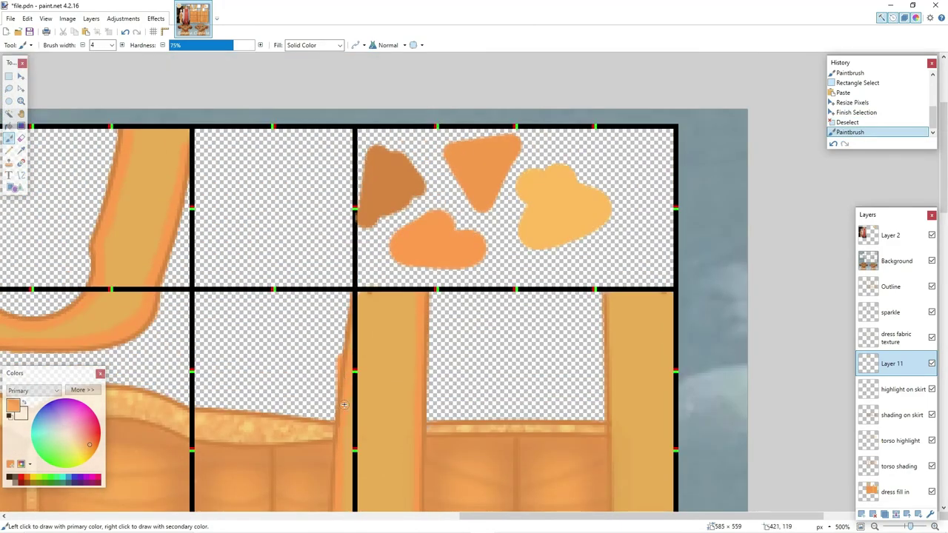
pyautogui.moveTo(344, 405); pyautogui.dragTo(344, 413)
pyautogui.moveTo(363, 296); pyautogui.dragTo(359, 323)
pyautogui.click(21, 139)
pyautogui.moveTo(334, 358); pyautogui.dragTo(335, 388)
# - Copy the shading from the back panel's left half and mirror it onto the right scarf strip
pyautogui.click(9, 76)
pyautogui.scroll(-4, 422, 220)
pyautogui.moveTo(422, 220); pyautogui.dragTo(437, 241)
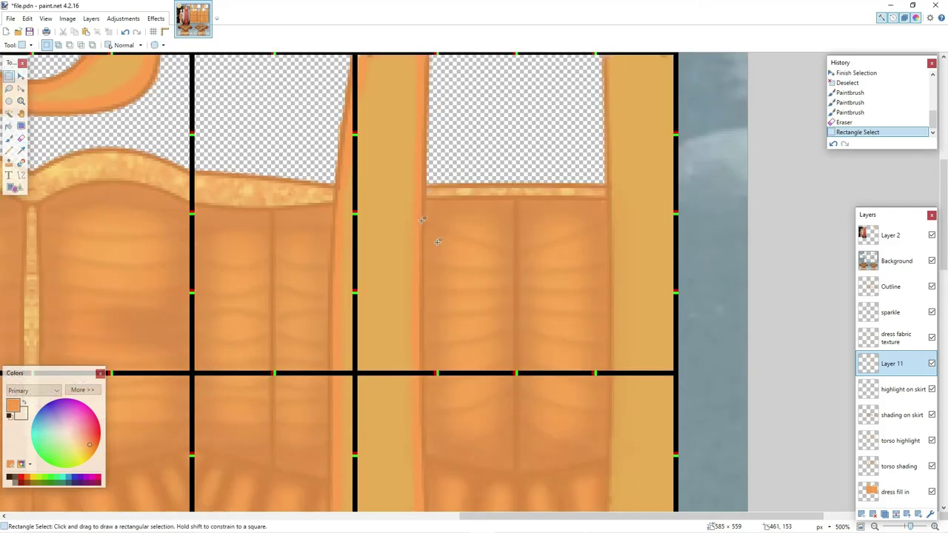
pyautogui.scroll(-2, 438, 241)
pyautogui.scroll(-1, 438, 242)
pyautogui.moveTo(403, 121); pyautogui.dragTo(497, 471)
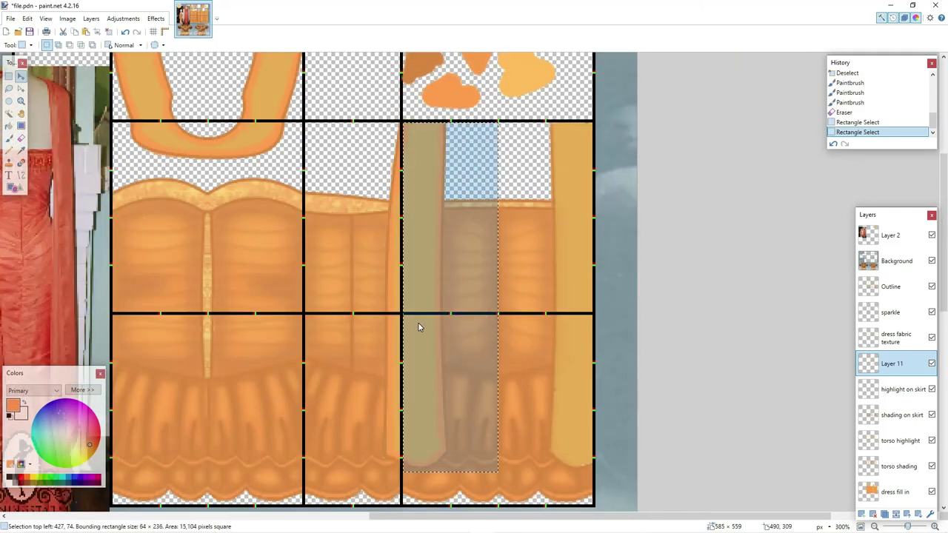
pyautogui.hotkey('ctrl', 'v')
pyautogui.moveTo(403, 297); pyautogui.dragTo(594, 289)
pyautogui.click(9, 77)
pyautogui.click(61, 87)
# - Soften the scarf shading with a Gaussian Blur of radius 3
pyautogui.click(153, 20)
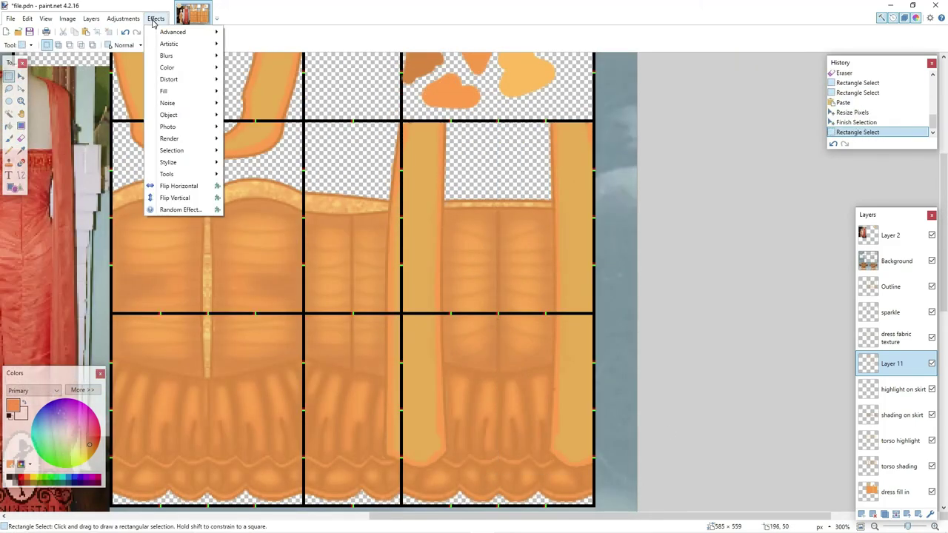
pyautogui.moveTo(167, 55)
pyautogui.click(244, 68)
pyautogui.click(539, 265)
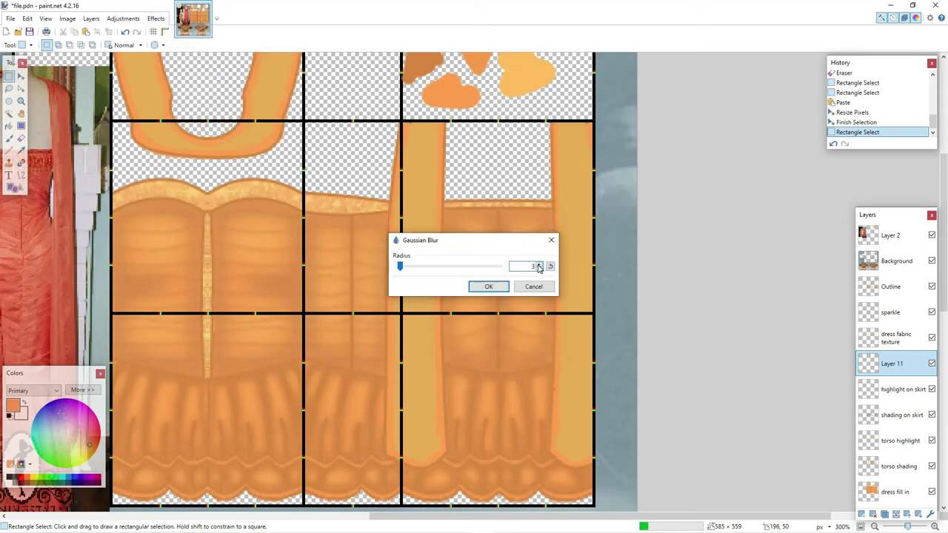
pyautogui.click(532, 285)
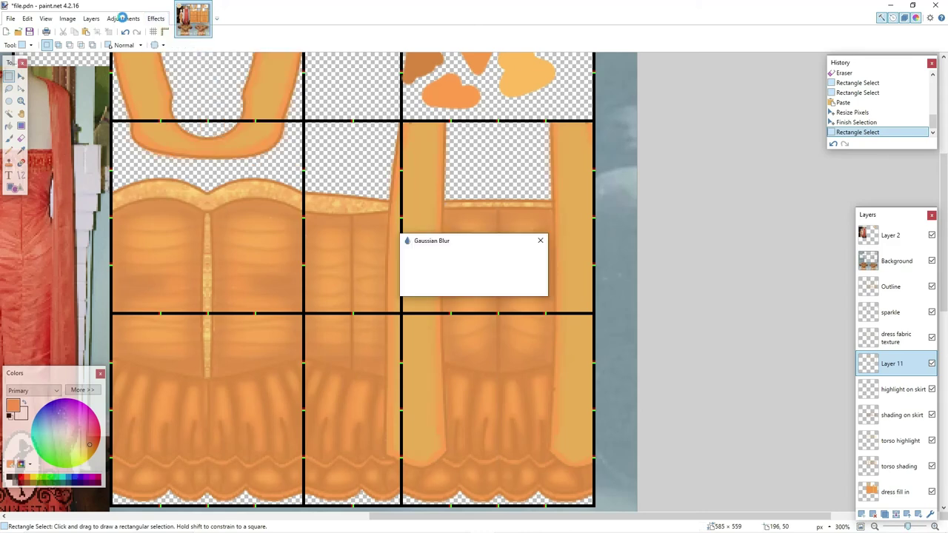
# - Lower the scarf shading's opacity with the Transparency adjustment set to -17, ignoring transparent pixels
pyautogui.click(123, 18)
pyautogui.click(141, 207)
pyautogui.moveTo(449, 261); pyautogui.dragTo(441, 264)
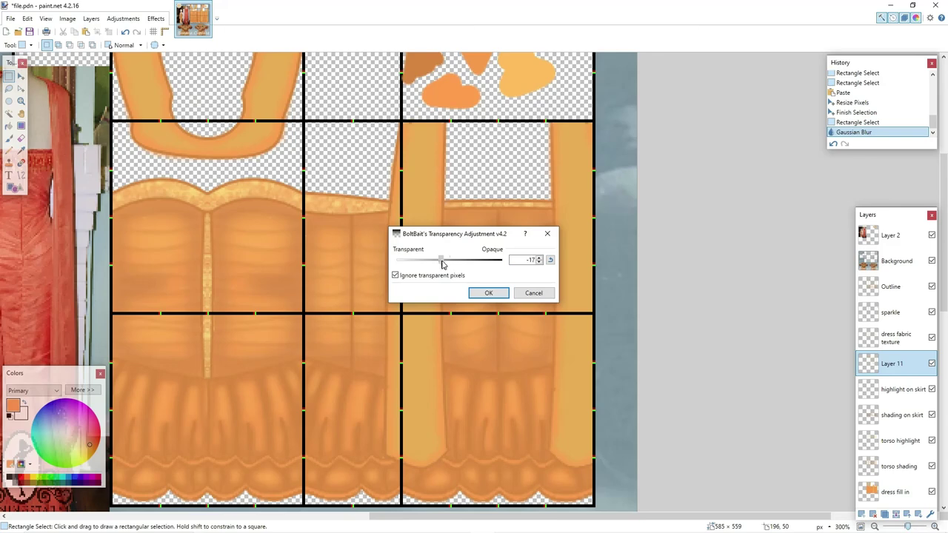
pyautogui.click(489, 292)
pyautogui.scroll(1, 565, 249)
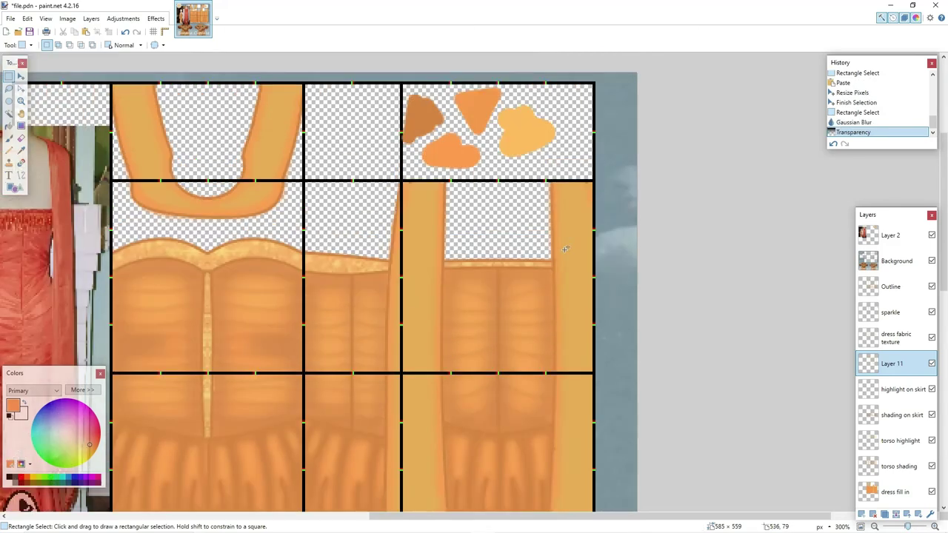
# - Rename the scarf shading layer "ribbon shading" and add a new layer above it for brush work
pyautogui.scroll(-1, 566, 249)
pyautogui.press('F4')
pyautogui.write('ribbon shading')
pyautogui.press('Return')
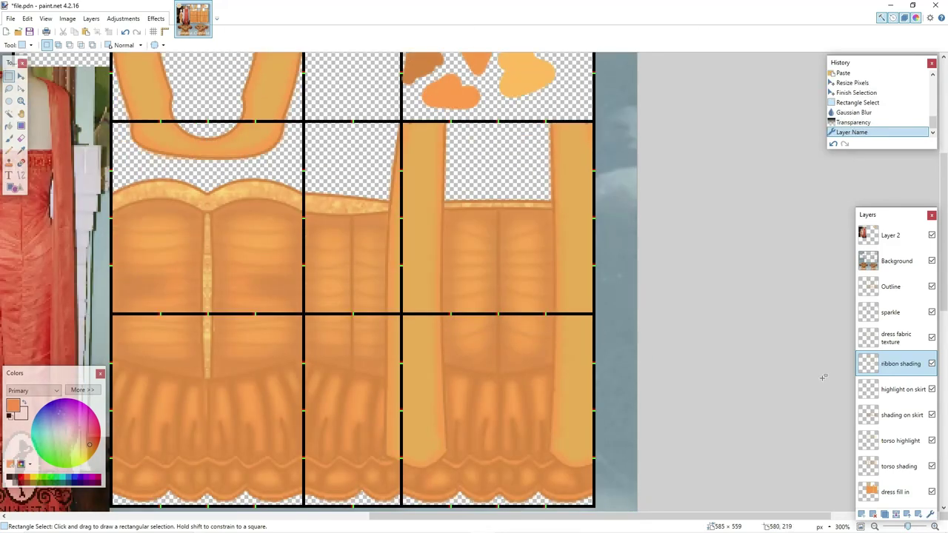
pyautogui.click(861, 515)
pyautogui.click(9, 139)
pyautogui.click(82, 390)
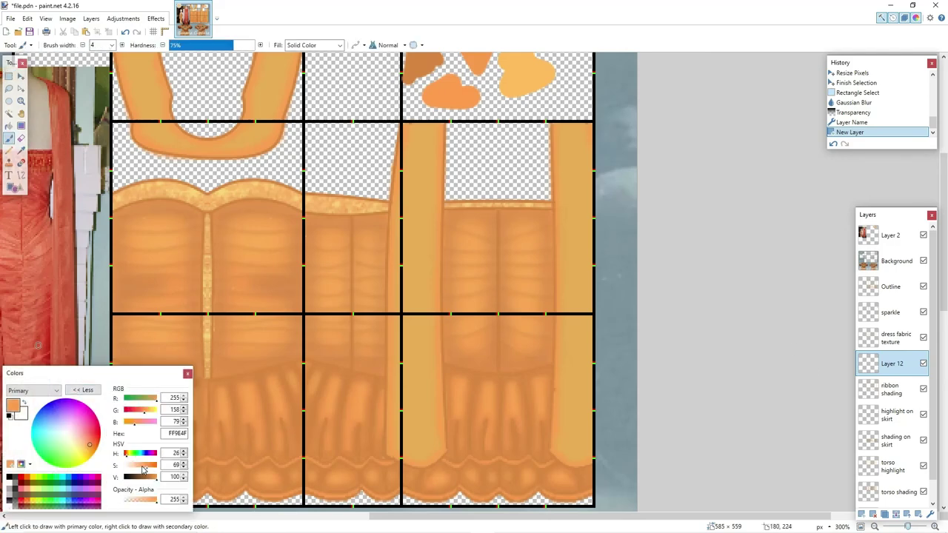
pyautogui.press(']')
pyautogui.scroll(1, 155, 89)
pyautogui.moveTo(127, 94); pyautogui.dragTo(143, 157)
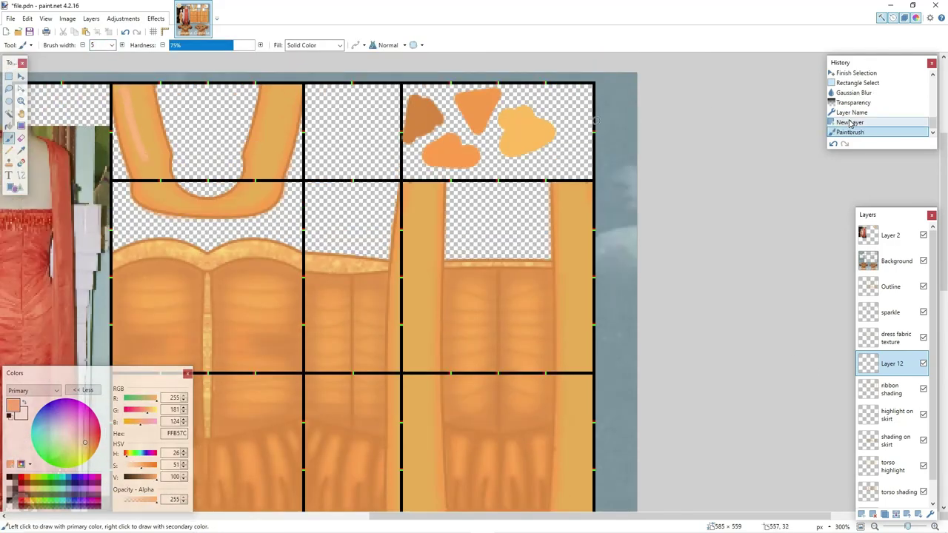
pyautogui.click(849, 123)
# - Paint a white highlight along the middle of the front neck scarf with a brush width of 7
pyautogui.click(24, 402)
pyautogui.doubleClick(96, 45)
pyautogui.write('7')
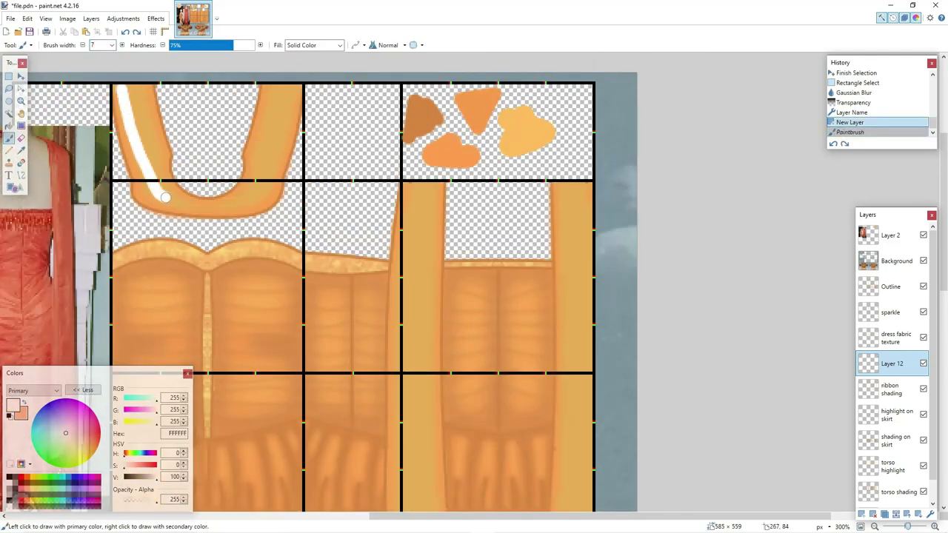
pyautogui.moveTo(165, 198)
pyautogui.mouseDown()
pyautogui.moveTo(260, 204)
pyautogui.moveTo(280, 90)
pyautogui.mouseUp()
# - Copy the left half of the neck scarf's white highlight and mirror it onto the right half
pyautogui.press('s')
pyautogui.moveTo(112, 85); pyautogui.dragTo(206, 238)
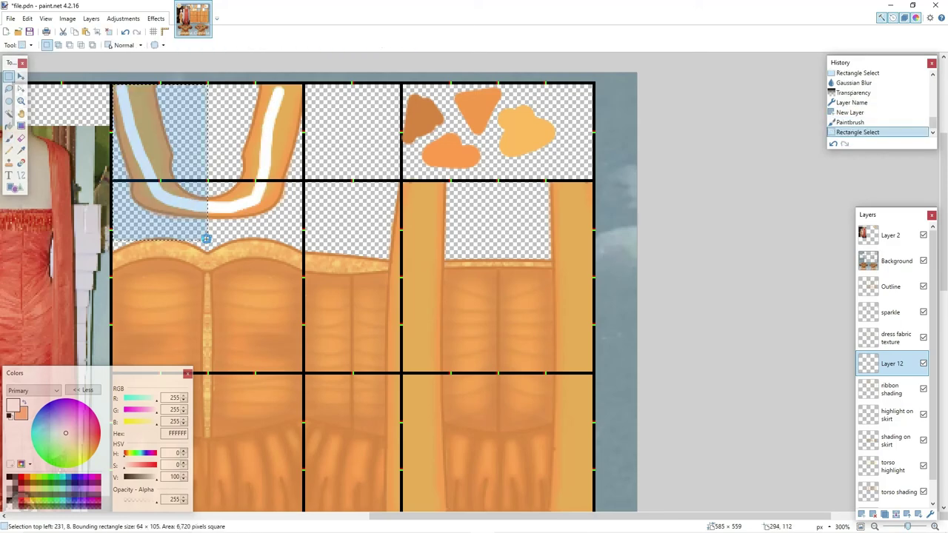
pyautogui.hotkey('ctrl', 'c')
pyautogui.hotkey('ctrl', 'v')
pyautogui.moveTo(113, 162)
pyautogui.mouseDown()
pyautogui.moveTo(232, 171)
pyautogui.moveTo(303, 163)
pyautogui.mouseUp()
pyautogui.click(9, 76)
pyautogui.click(345, 183)
# - Draw a thick, slightly curved white highlight line down the full length of the back panel's left scarf strip
pyautogui.press('b')
pyautogui.scroll(-1, 119, 110)
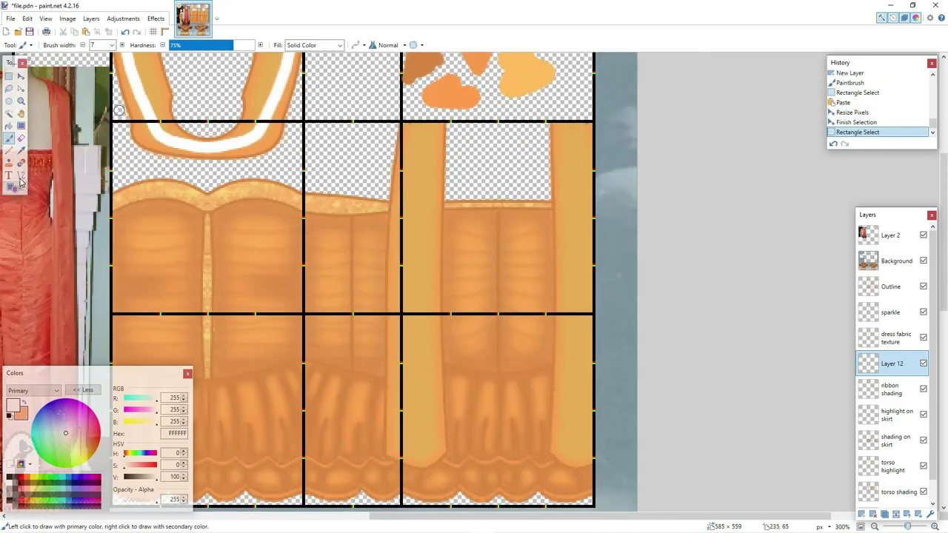
pyautogui.click(21, 176)
pyautogui.moveTo(423, 120); pyautogui.dragTo(420, 468)
pyautogui.moveTo(422, 235); pyautogui.dragTo(418, 237)
pyautogui.moveTo(420, 352); pyautogui.dragTo(415, 352)
pyautogui.click(128, 45)
pyautogui.press('BackSpace')
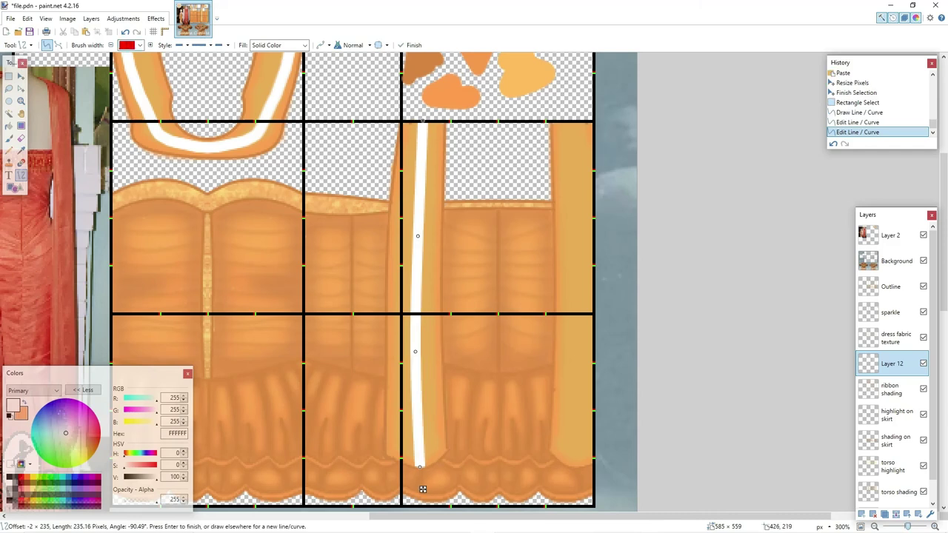
pyautogui.press(']')
pyautogui.press('Return')
# - Copy the white highlight from the back panel's left half and mirror it onto the right scarf strip
pyautogui.press('s')
pyautogui.moveTo(403, 122); pyautogui.dragTo(497, 466)
pyautogui.hotkey('ctrl', 'c')
pyautogui.hotkey('ctrl', 'v')
pyautogui.moveTo(403, 294); pyautogui.dragTo(593, 295)
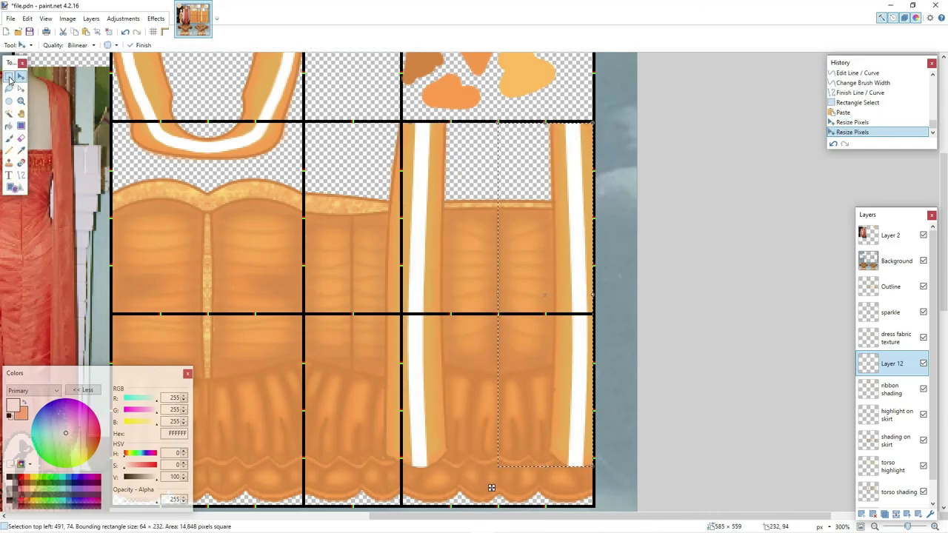
pyautogui.click(10, 77)
# - Soften the white scarf highlights with a Gaussian Blur and make them more see-through with the Transparency adjustment
pyautogui.click(156, 18)
pyautogui.moveTo(170, 70)
pyautogui.click(326, 85)
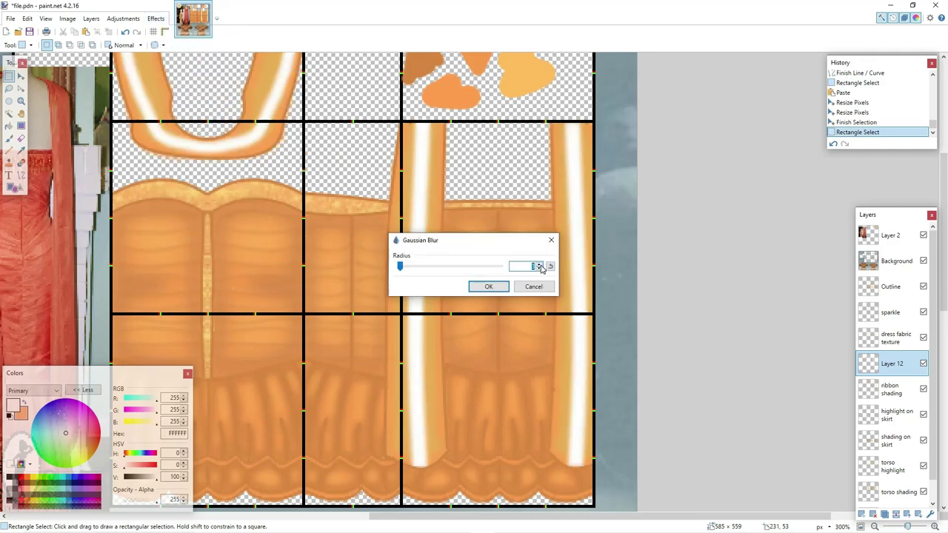
pyautogui.click(502, 288)
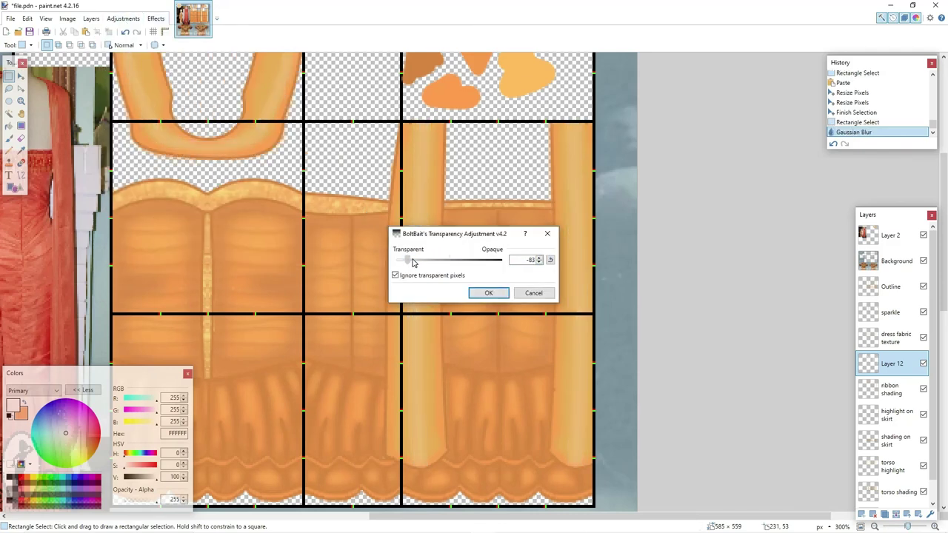
pyautogui.scroll(1, 619, 244)
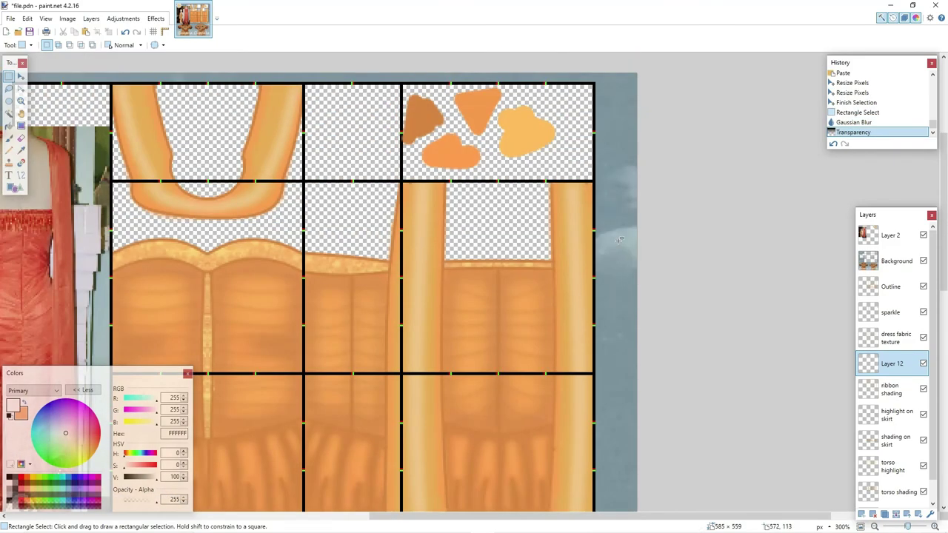
pyautogui.moveTo(542, 516); pyautogui.dragTo(529, 501)
pyautogui.scroll(-2, 414, 461)
pyautogui.hscroll(-4, 529, 500)
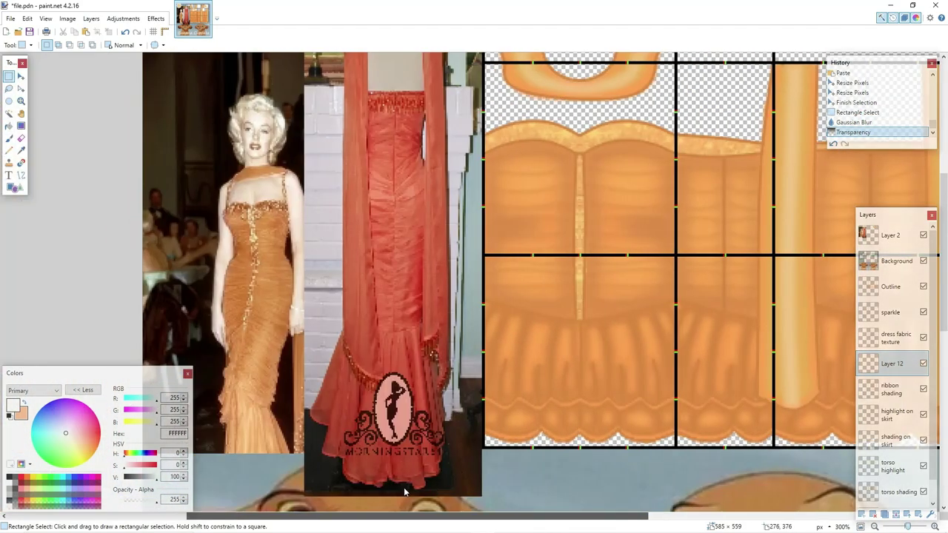
pyautogui.hscroll(4, 529, 501)
pyautogui.scroll(-5, 529, 500)
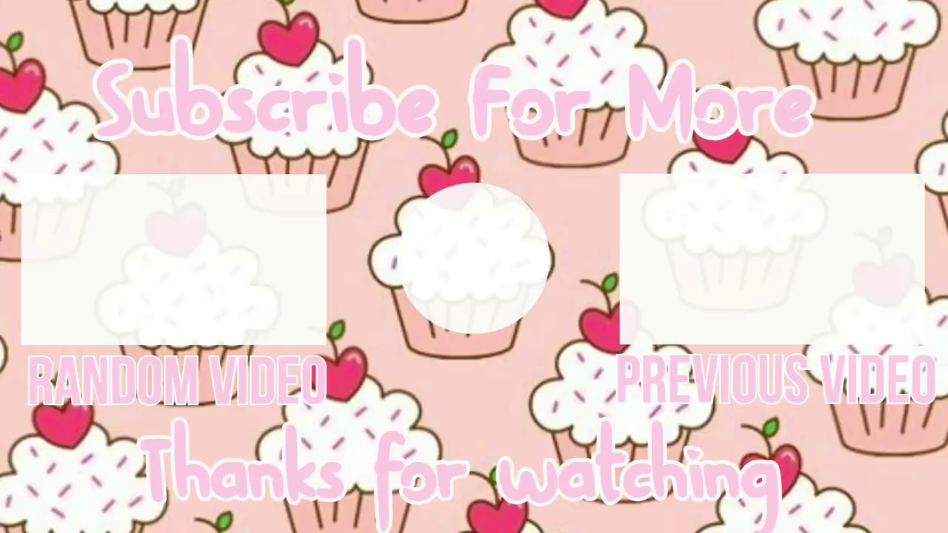